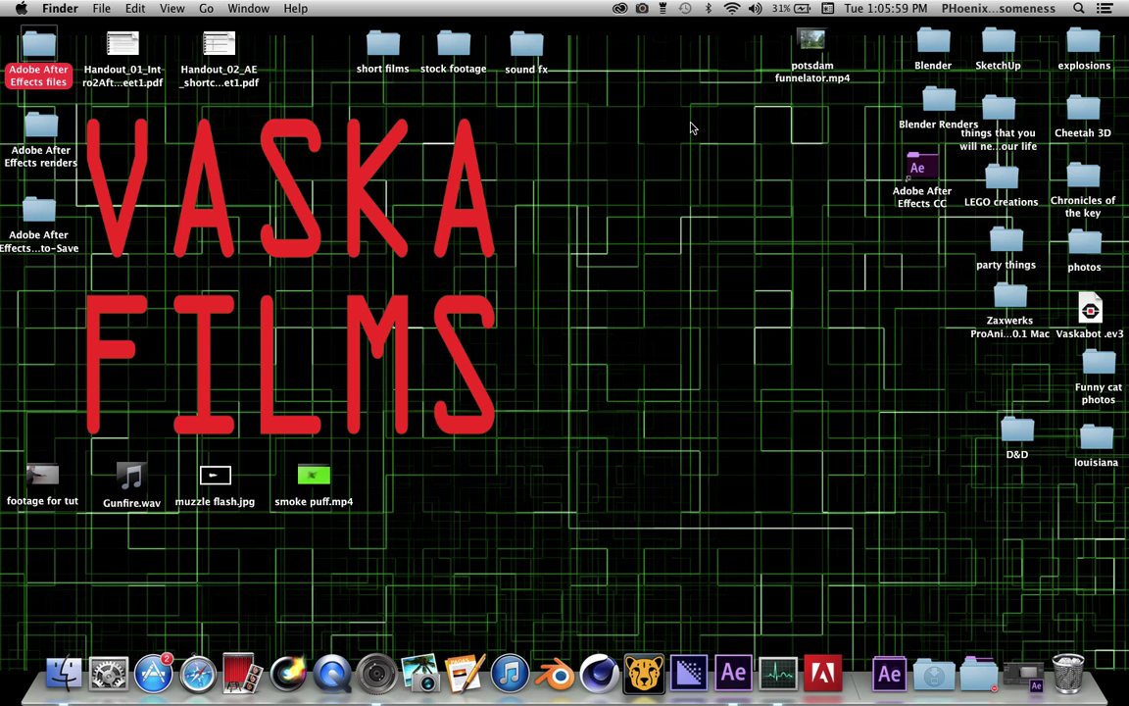
Step: Bring the Gunshot project back, stop the example comp preview, and switch to the tutorial composition
click(1031, 675)
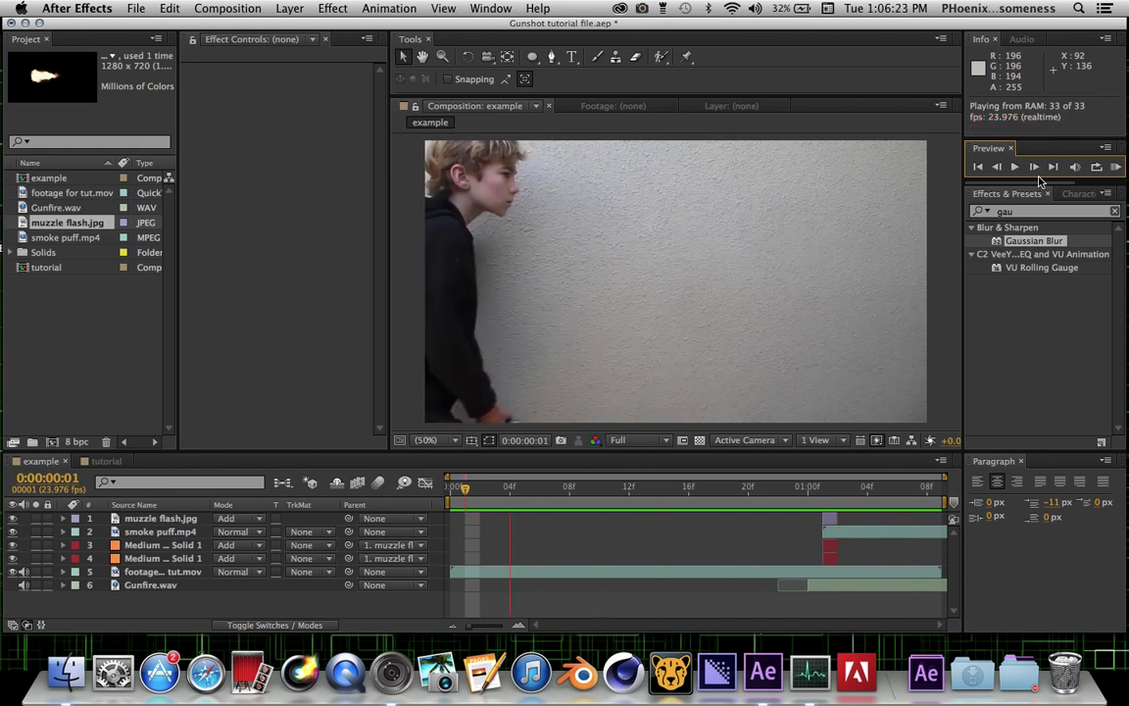
click(167, 529)
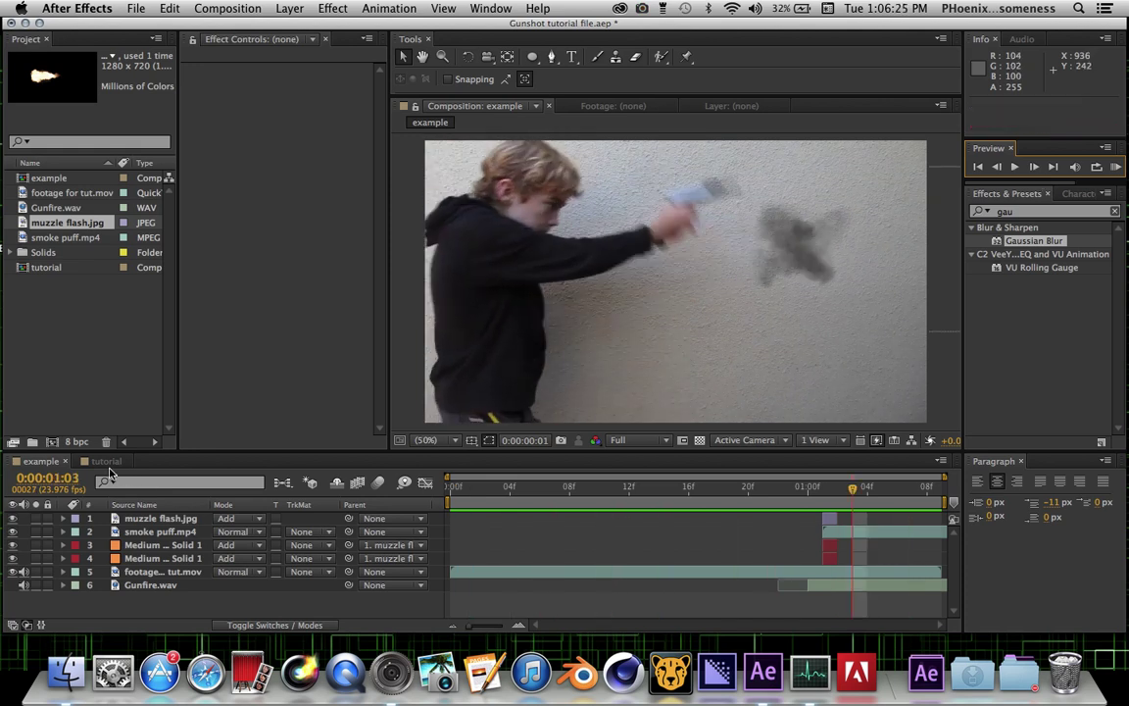
click(106, 461)
Step: Preview the footage, park the playhead at firing frame 0:00:01:01, and add muzzle flash.jpg to the comp
click(1116, 167)
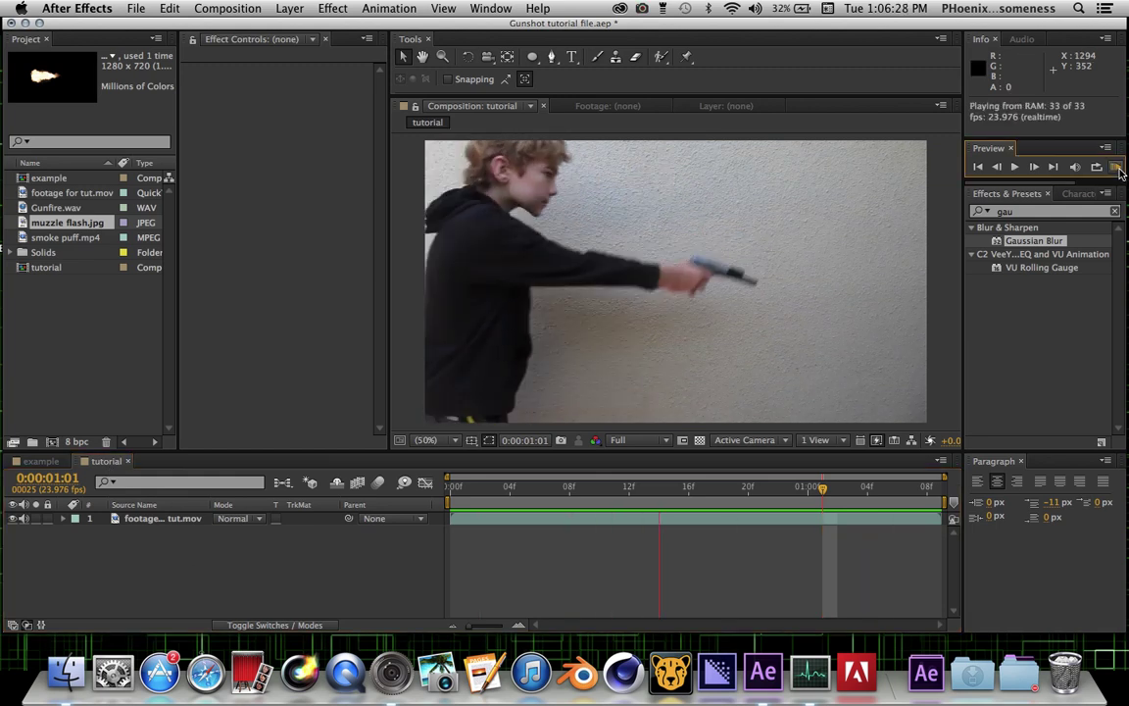
click(1088, 282)
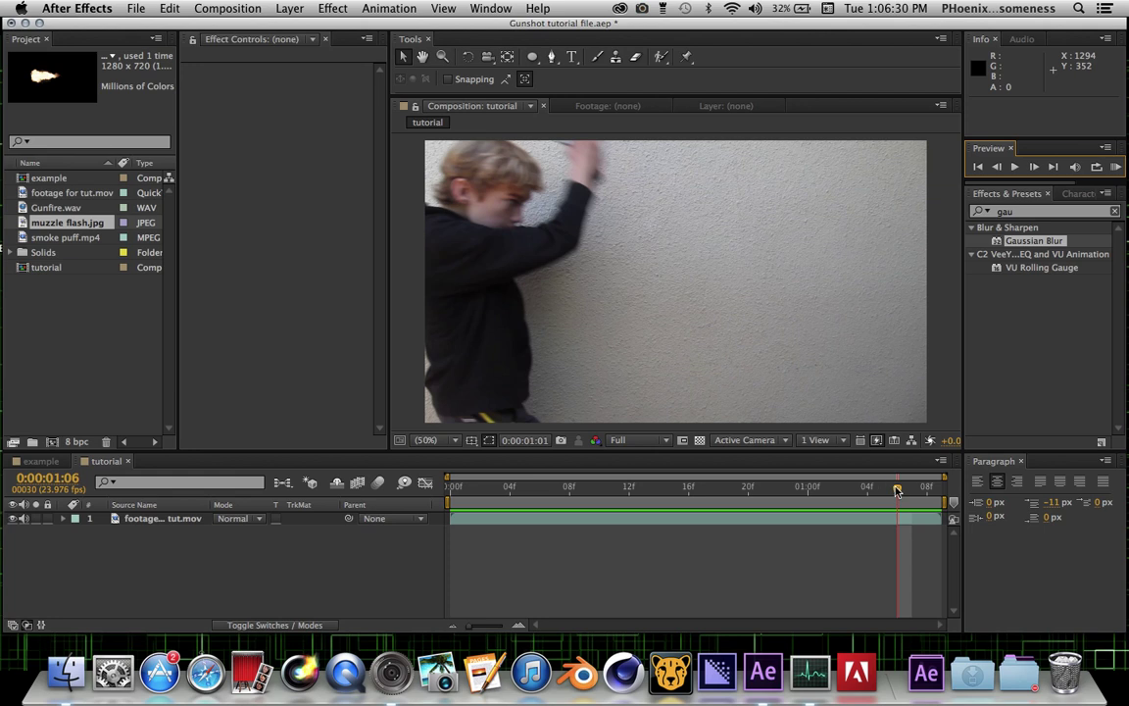
drag(897, 490, 824, 487)
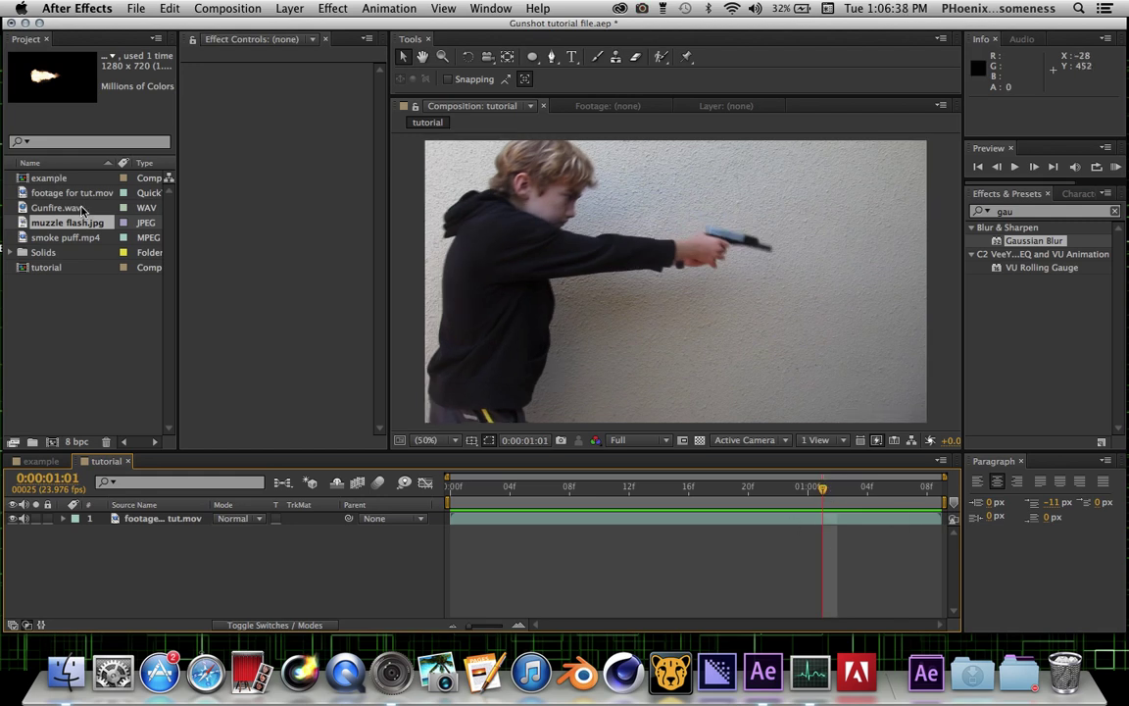
drag(68, 223, 152, 516)
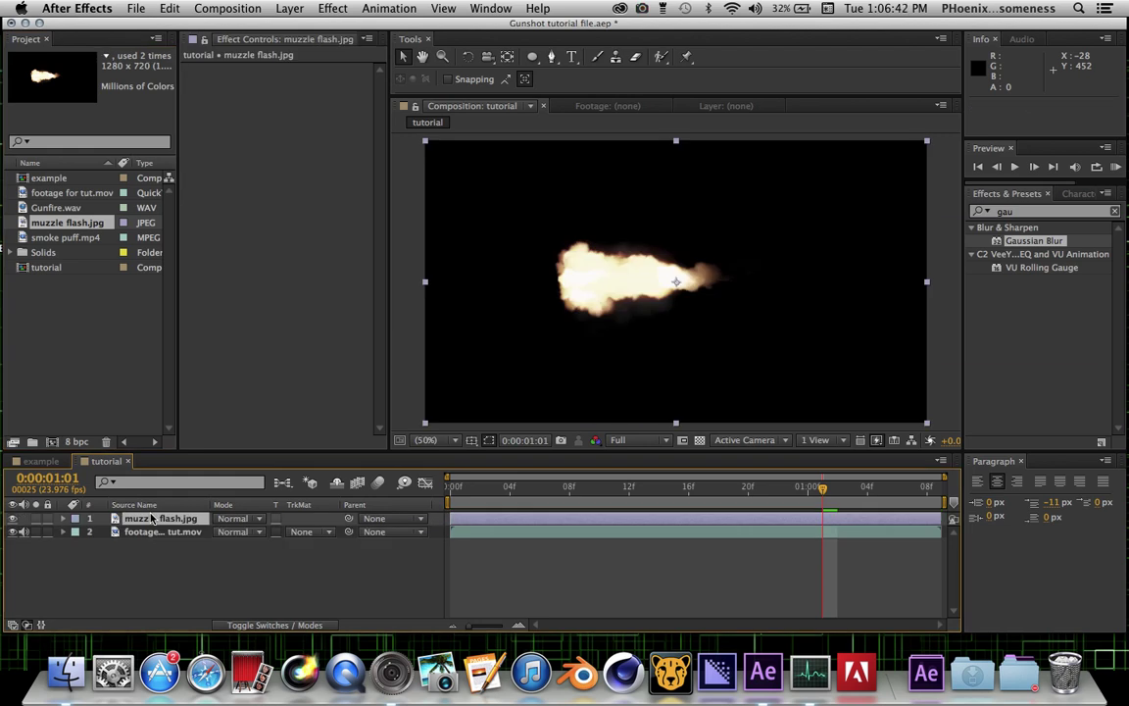
Step: Trim muzzle flash.jpg to the single frame at 01:01 and move its anchor to the flash's left edge
key(bracketleft)
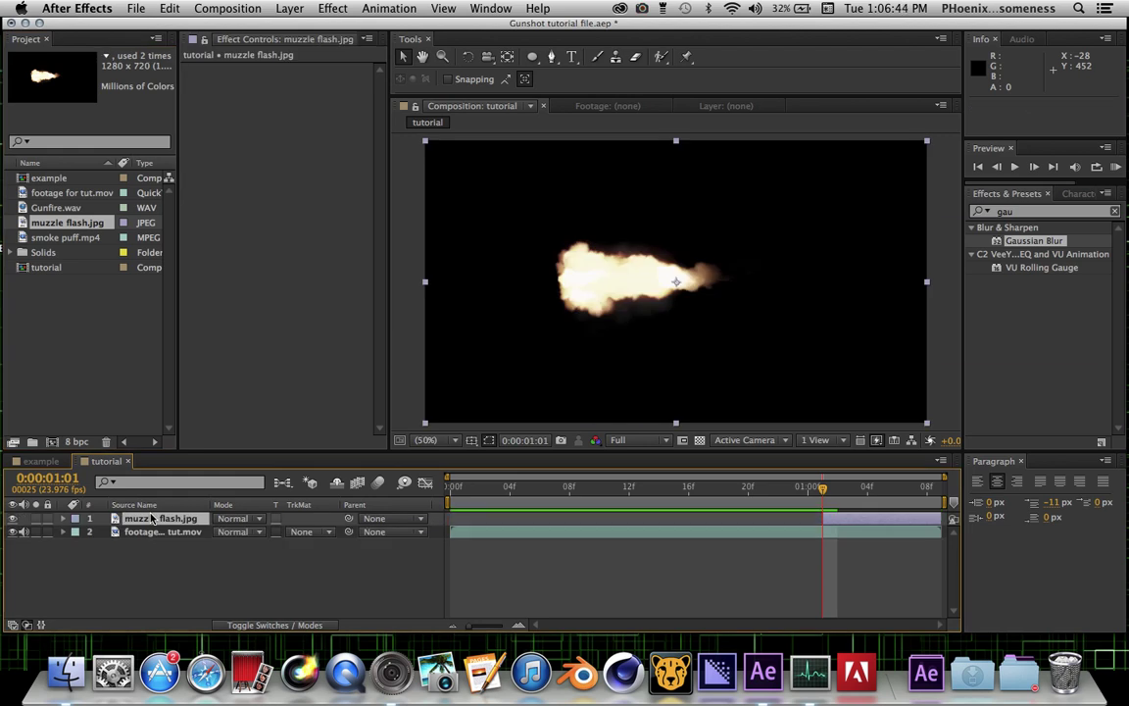
key(alt+bracketright)
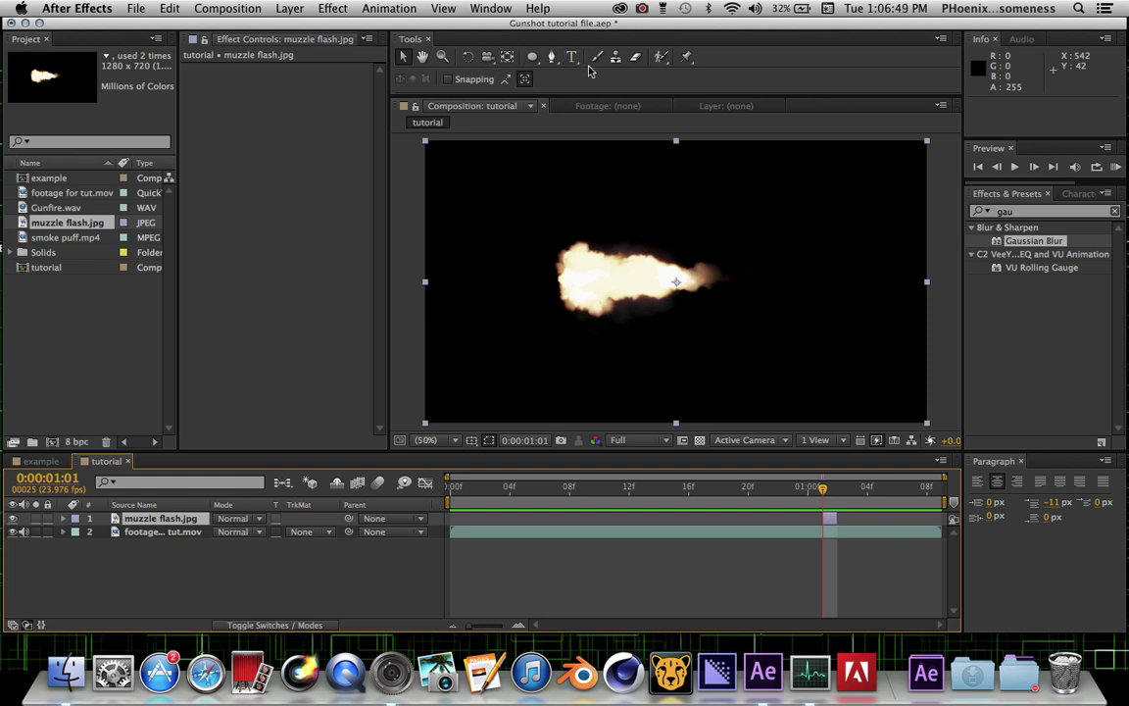
click(507, 56)
drag(674, 282, 560, 283)
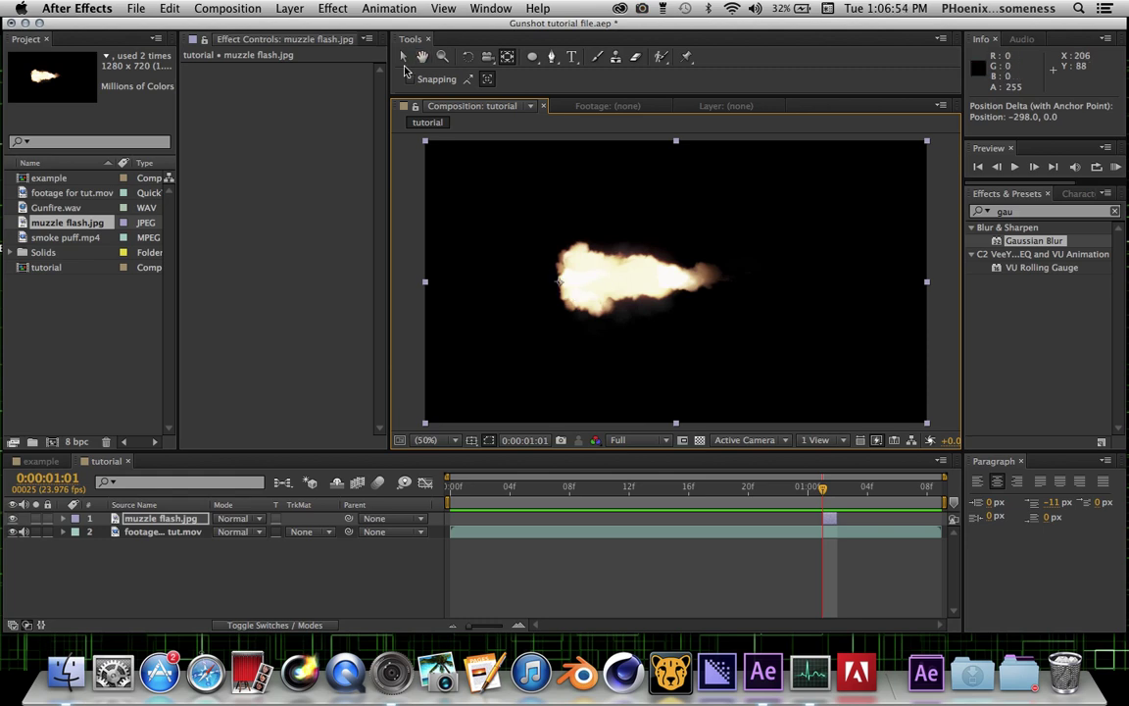
click(408, 60)
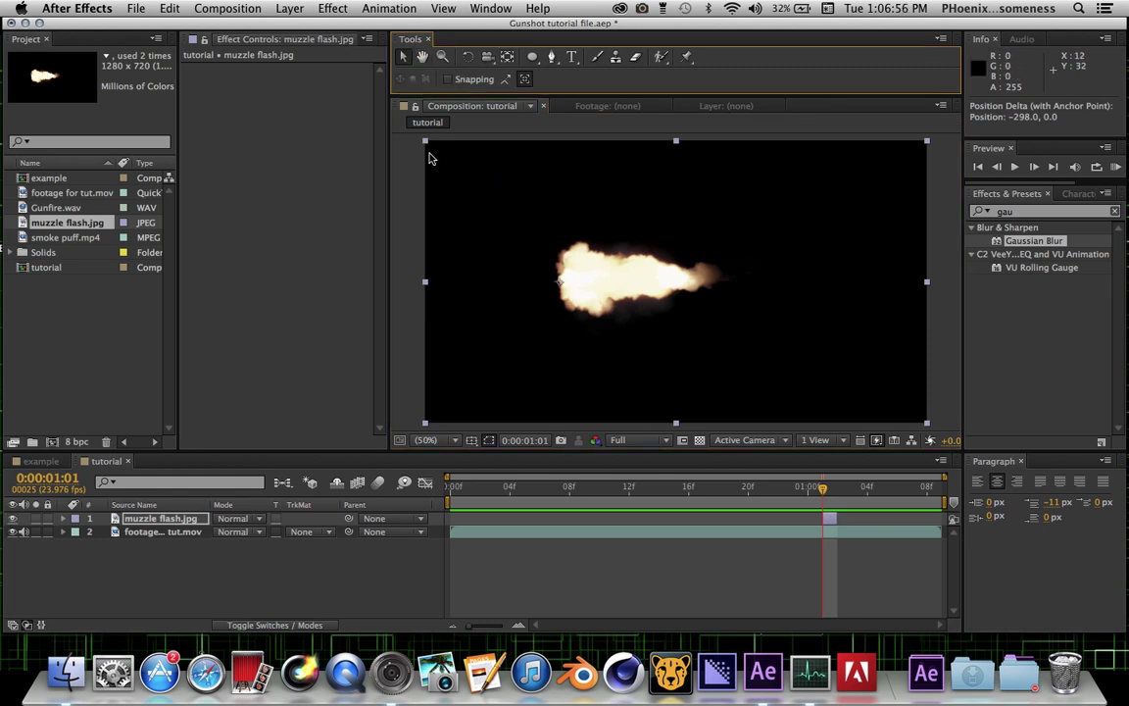
Step: Blend the muzzle flash with Add, place it at the gun's barrel, rotate 12.5° and scale to 43%
click(262, 519)
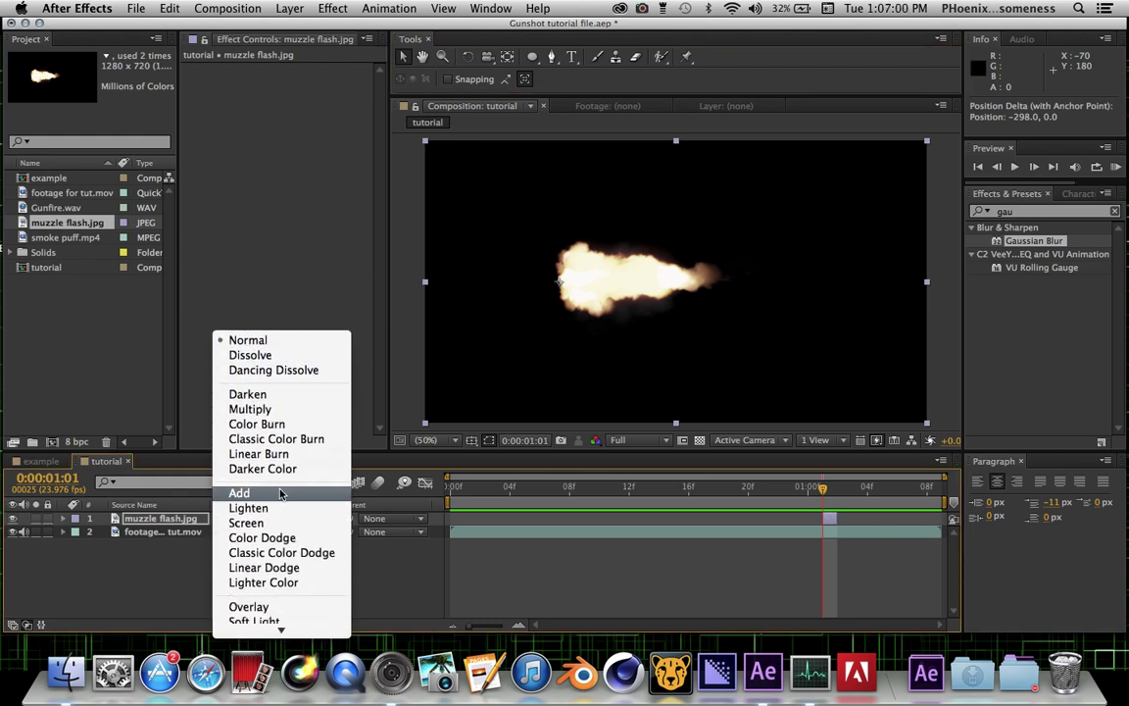
click(244, 492)
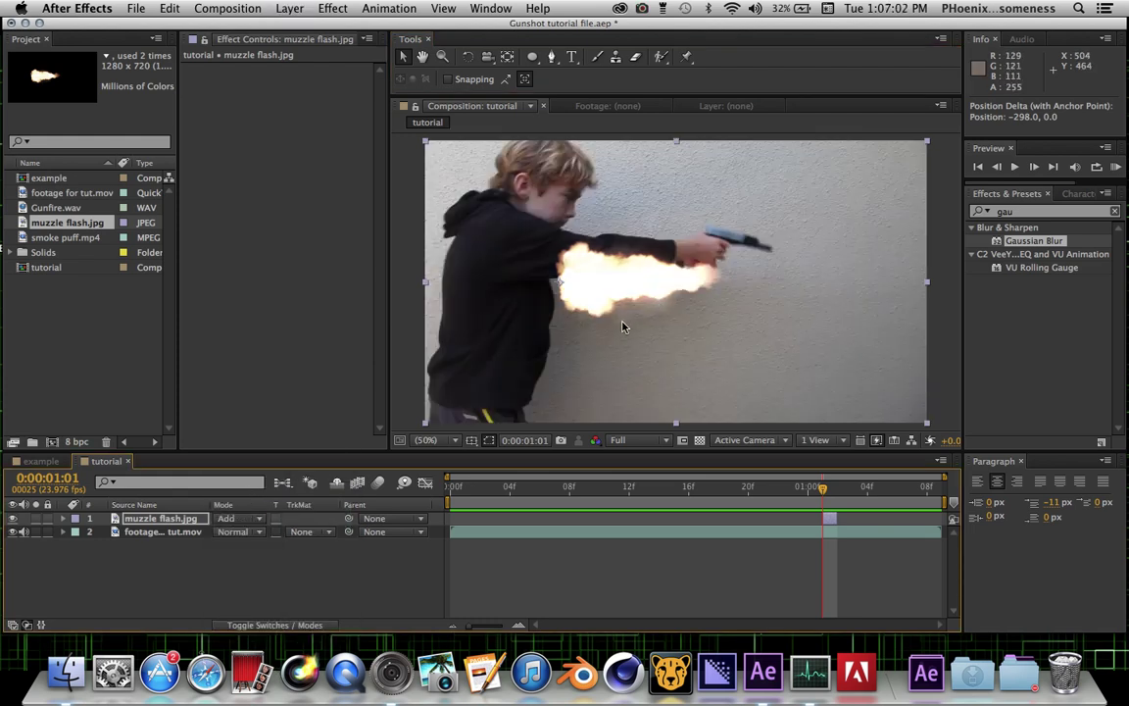
drag(596, 318, 854, 283)
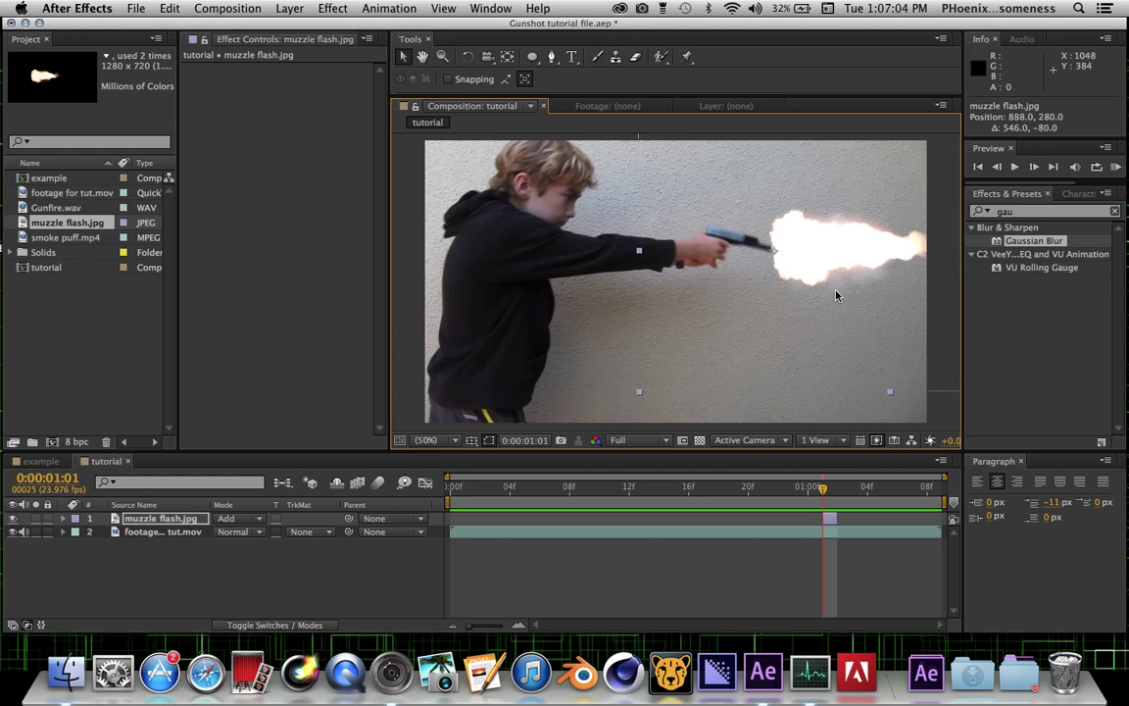
drag(639, 391, 688, 312)
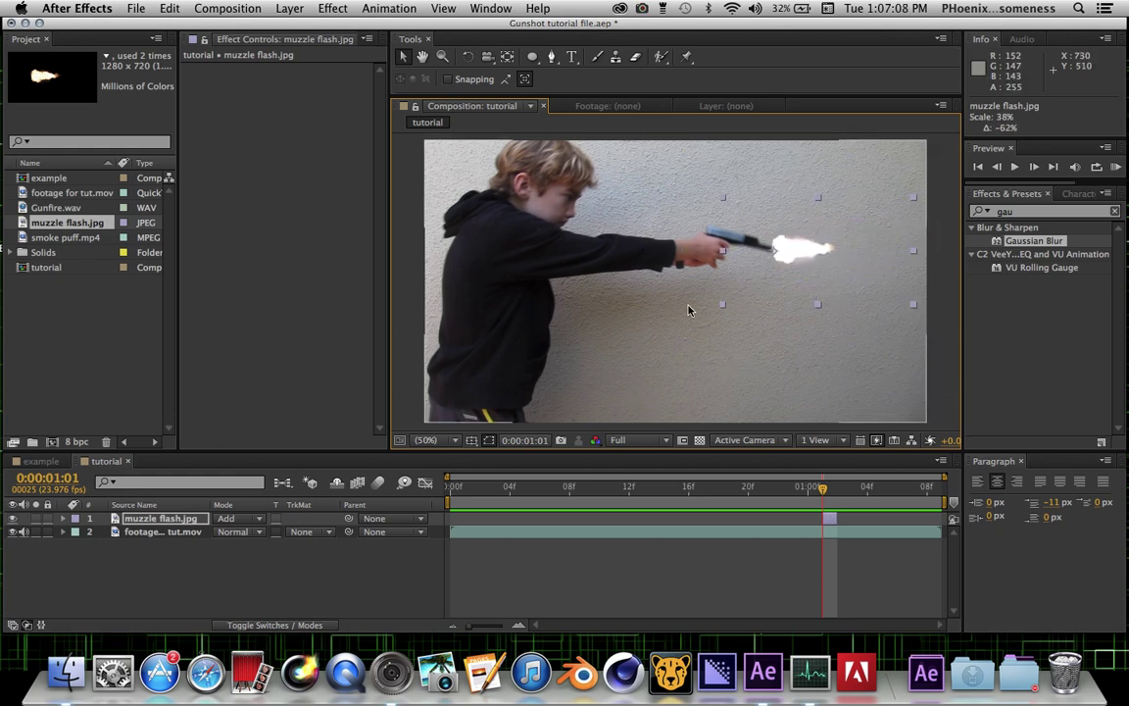
click(465, 58)
mouse_move(844, 247)
mouse_down()
mouse_move(866, 285)
mouse_move(862, 262)
mouse_up()
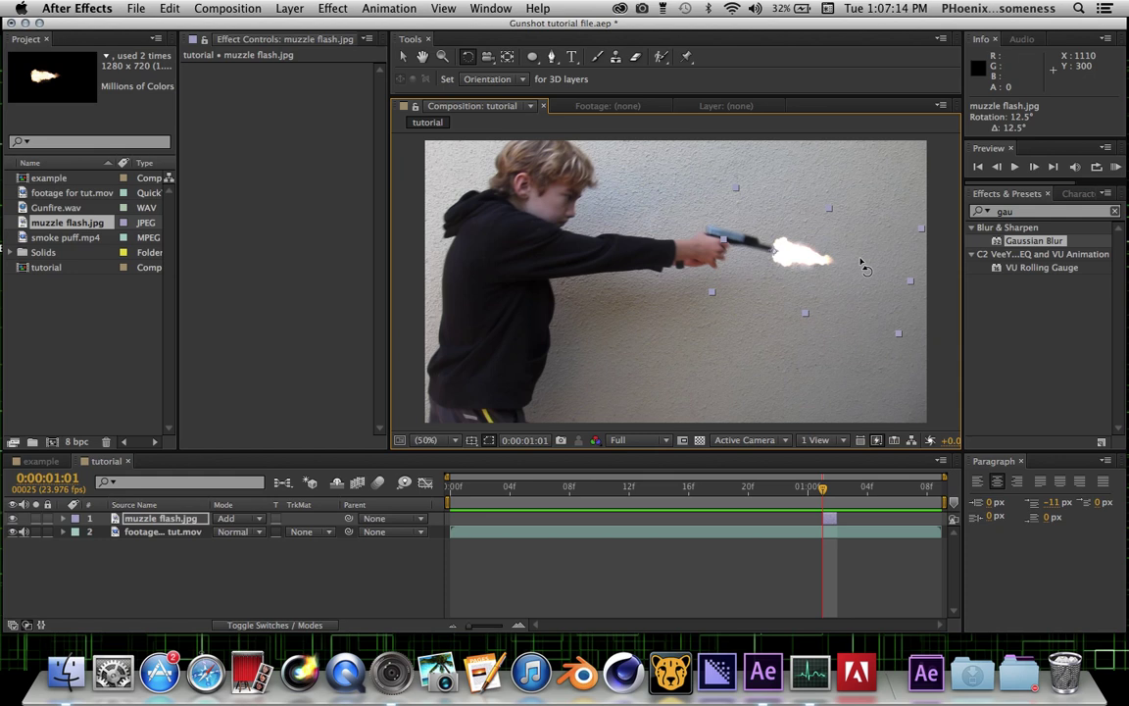
key(v)
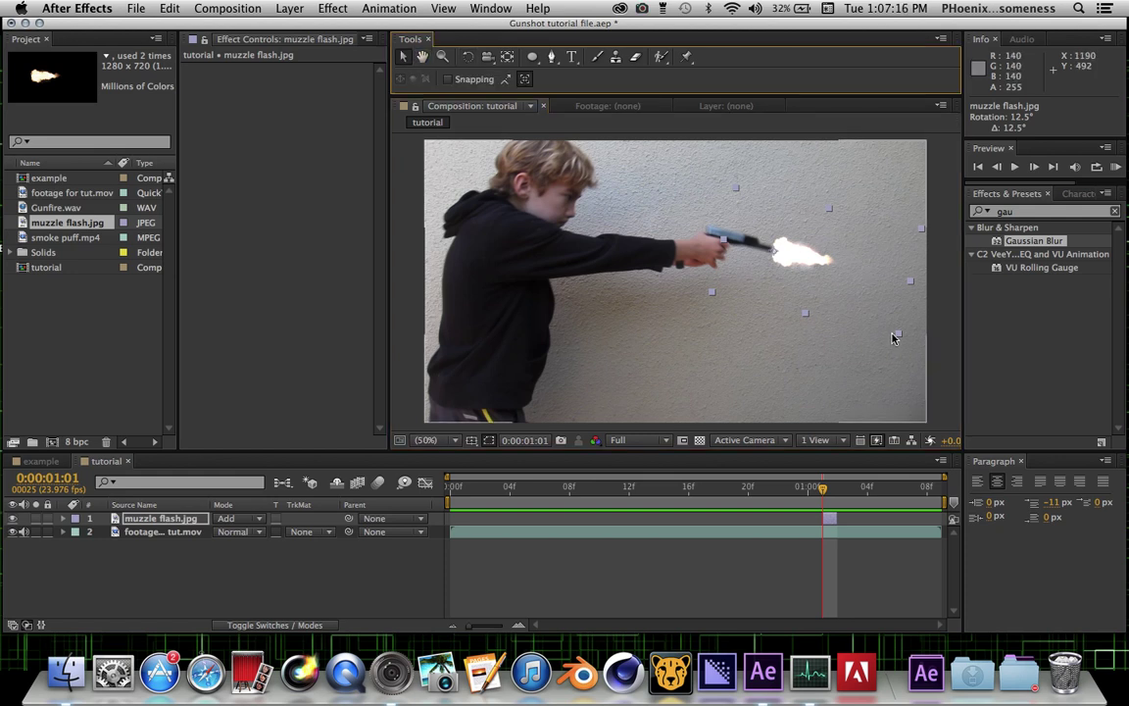
drag(899, 336, 919, 349)
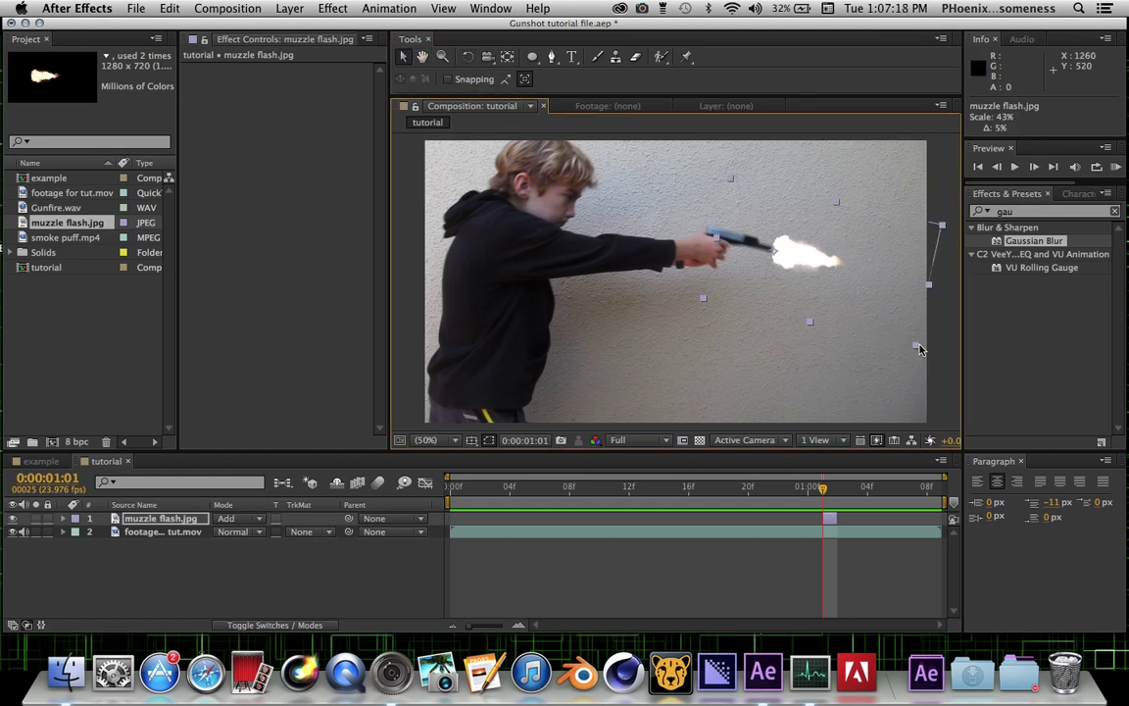
Step: Preview the flash over the footage, then return to frame 0:00:01:01 with the flash layer selected
click(1115, 166)
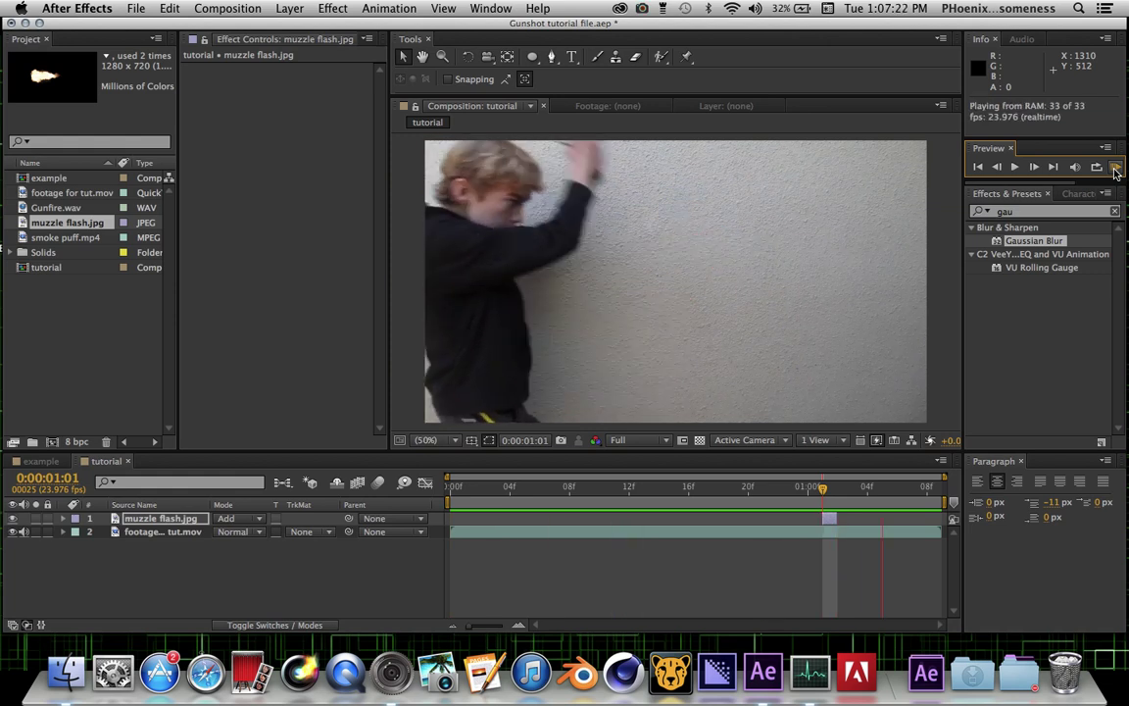
click(805, 500)
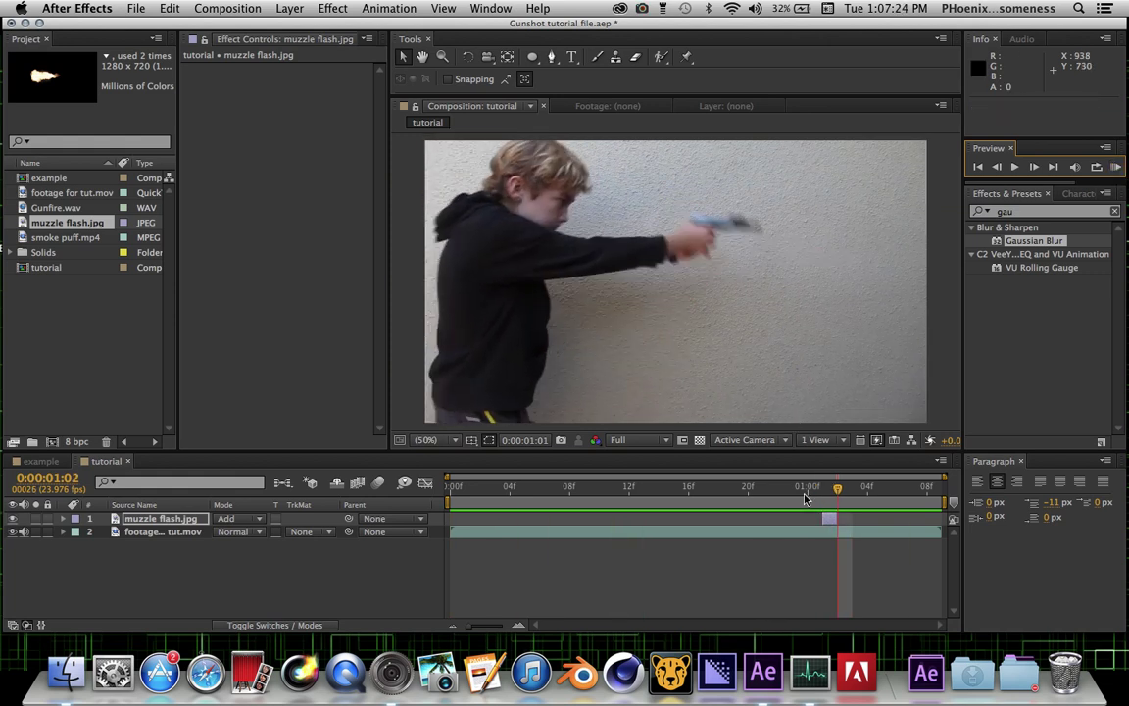
drag(839, 487, 823, 488)
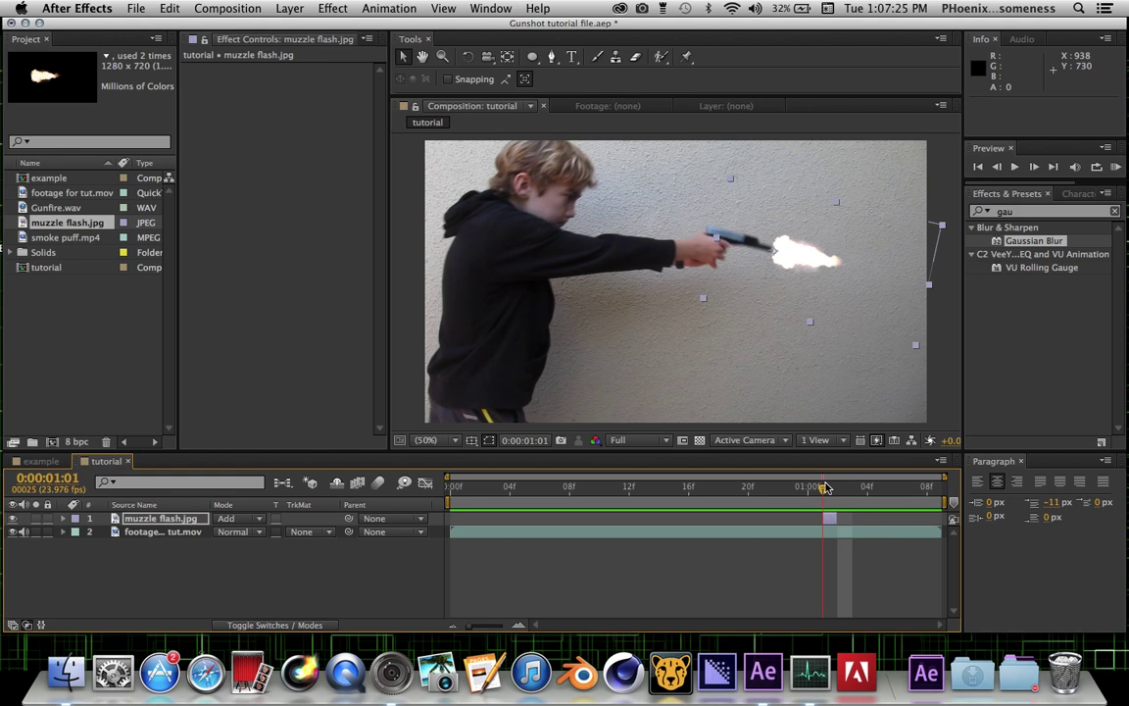
click(196, 520)
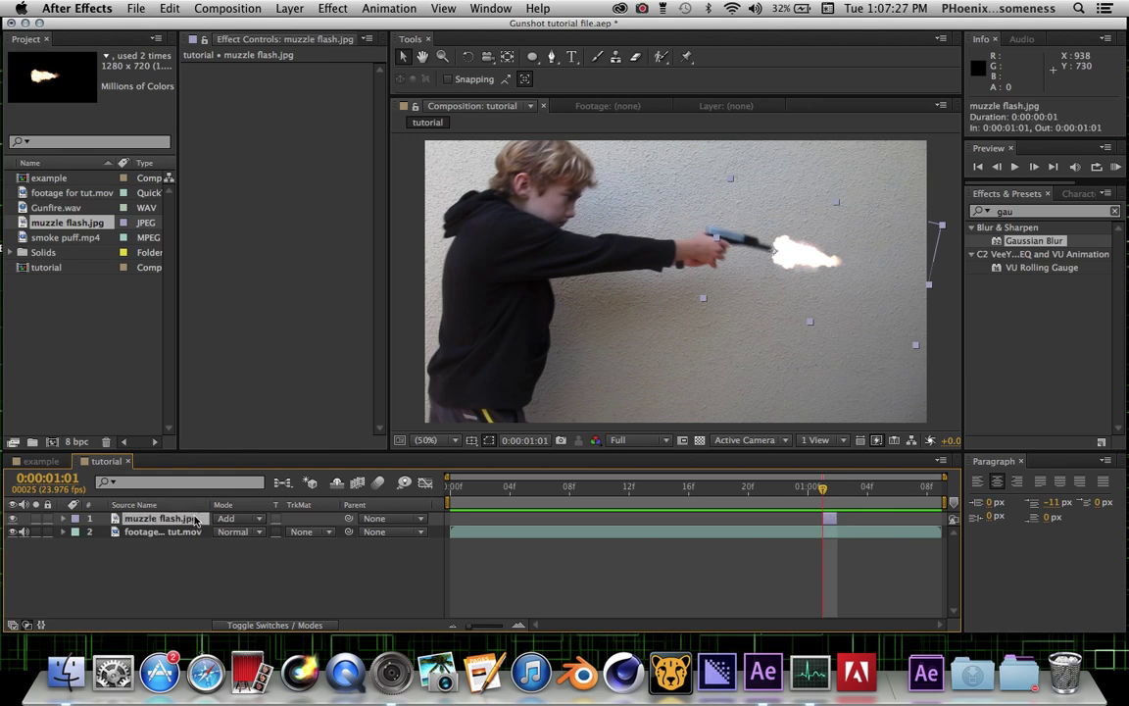
Step: Add a 1280×720 orange solid in colour FFBE51, named Medium Orange Solid 4, above the footage
click(290, 8)
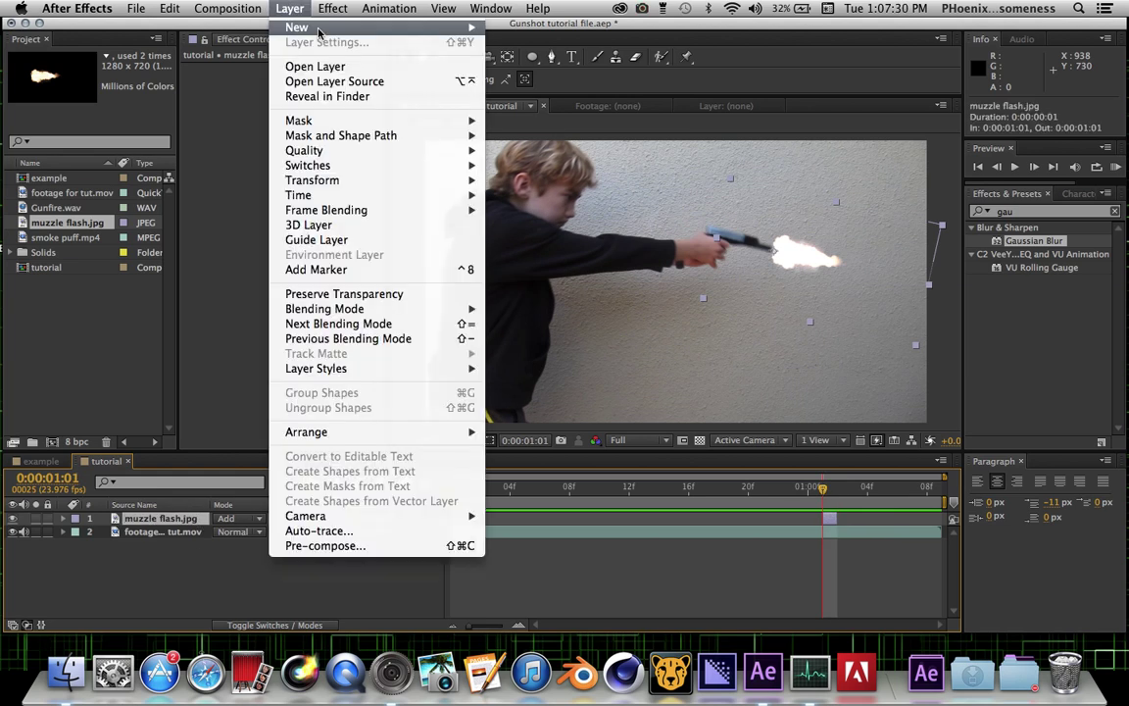
mouse_move(297, 28)
click(551, 49)
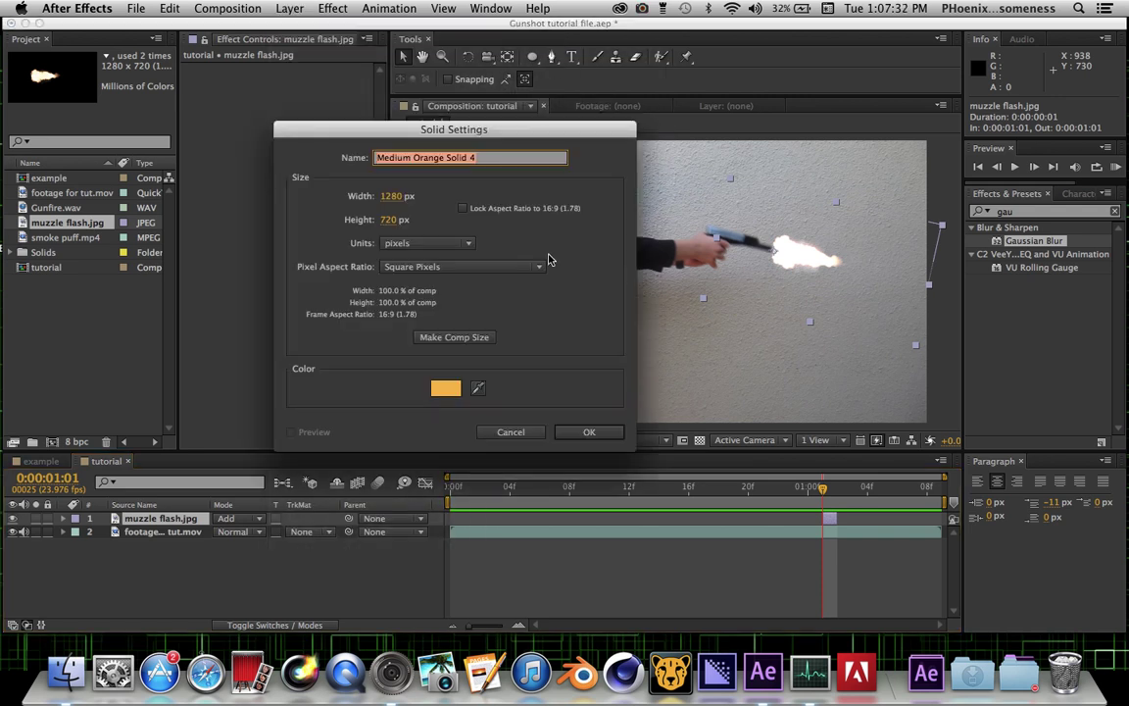
click(445, 388)
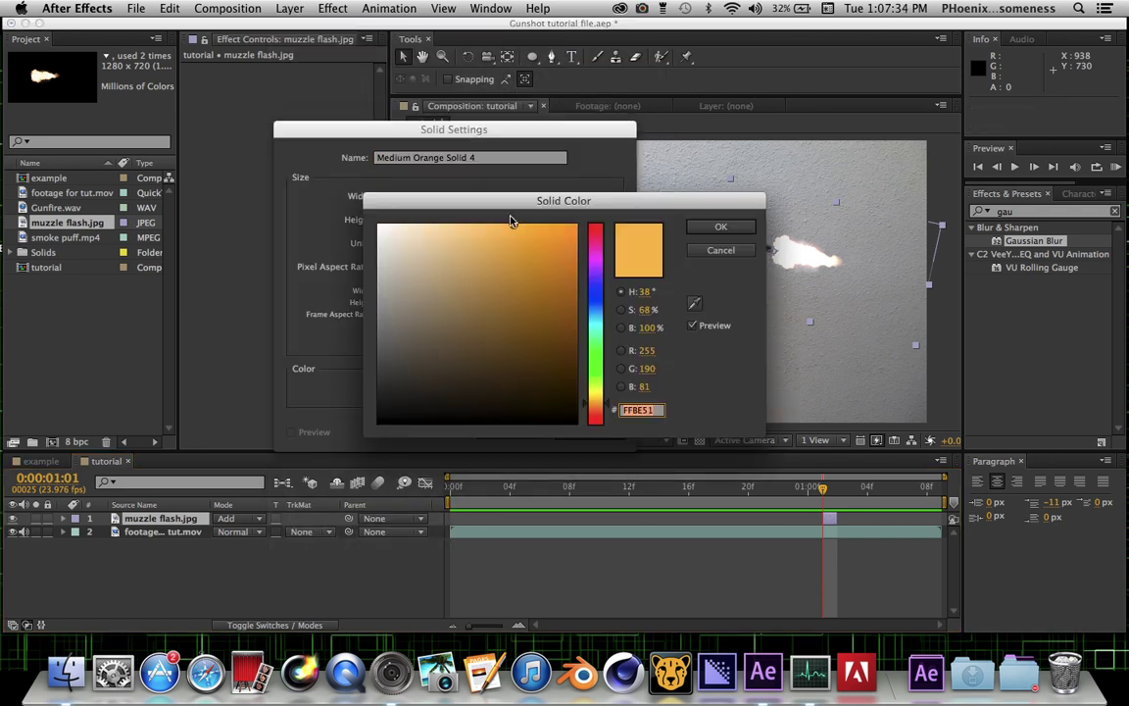
click(723, 229)
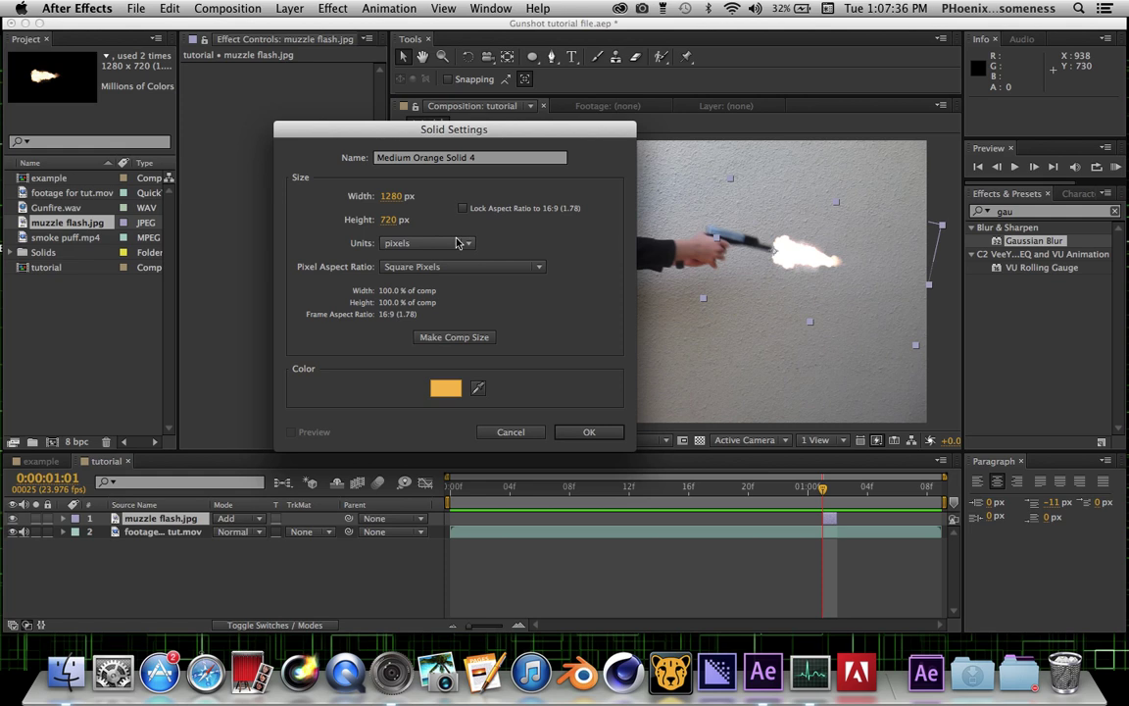
click(591, 432)
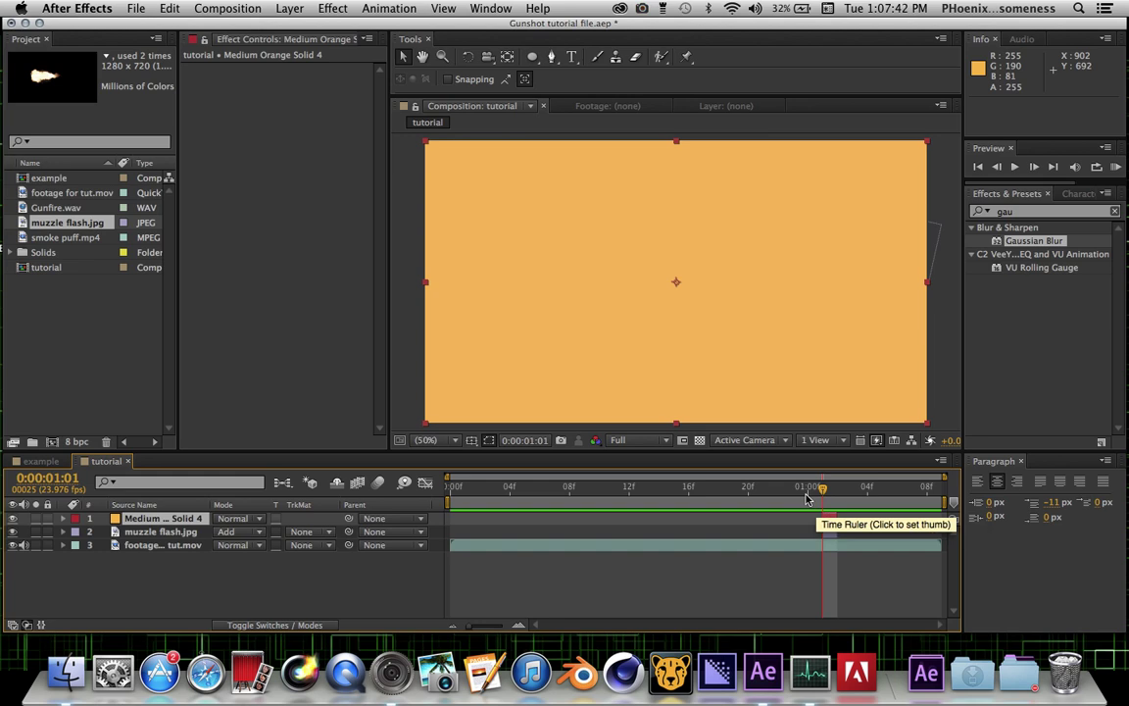
click(238, 517)
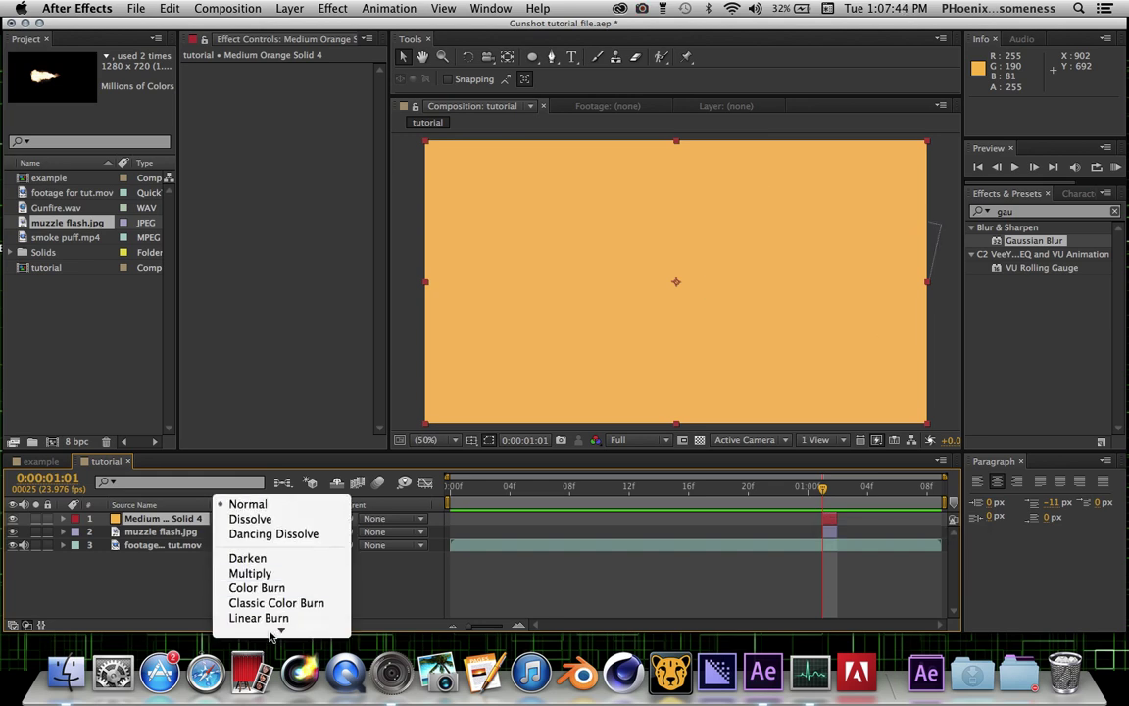
Step: Set the orange solid to Add and mask it with an ellipse around the gun muzzle
mouse_move(271, 635)
click(241, 421)
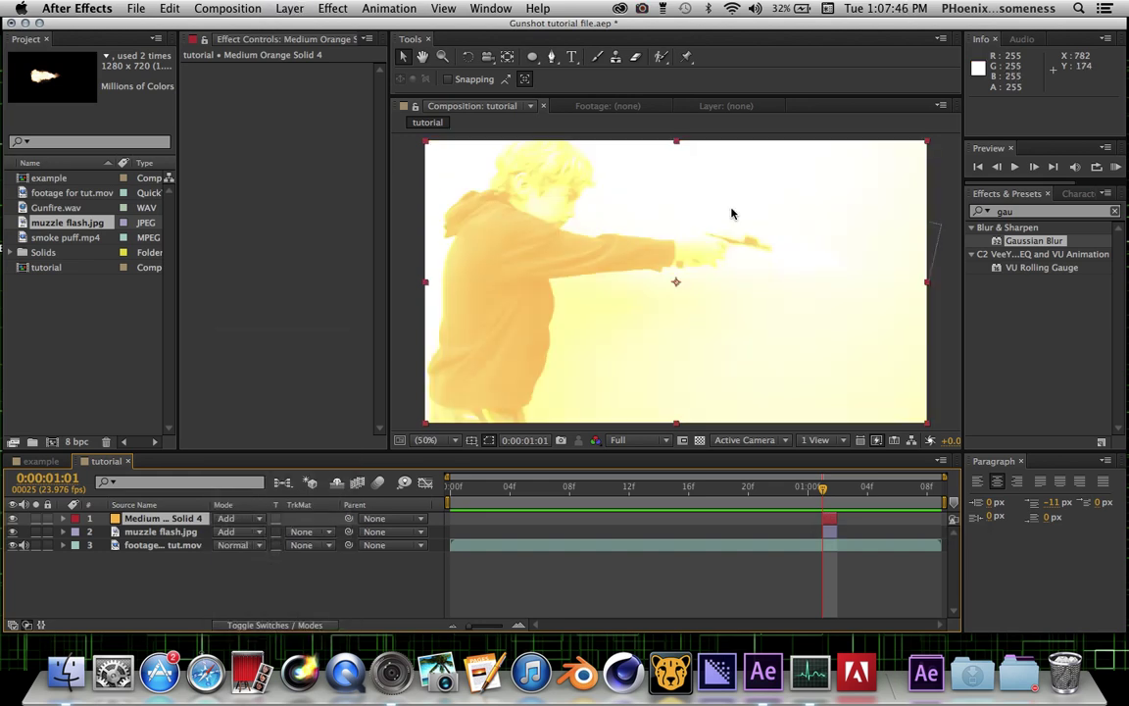
click(532, 55)
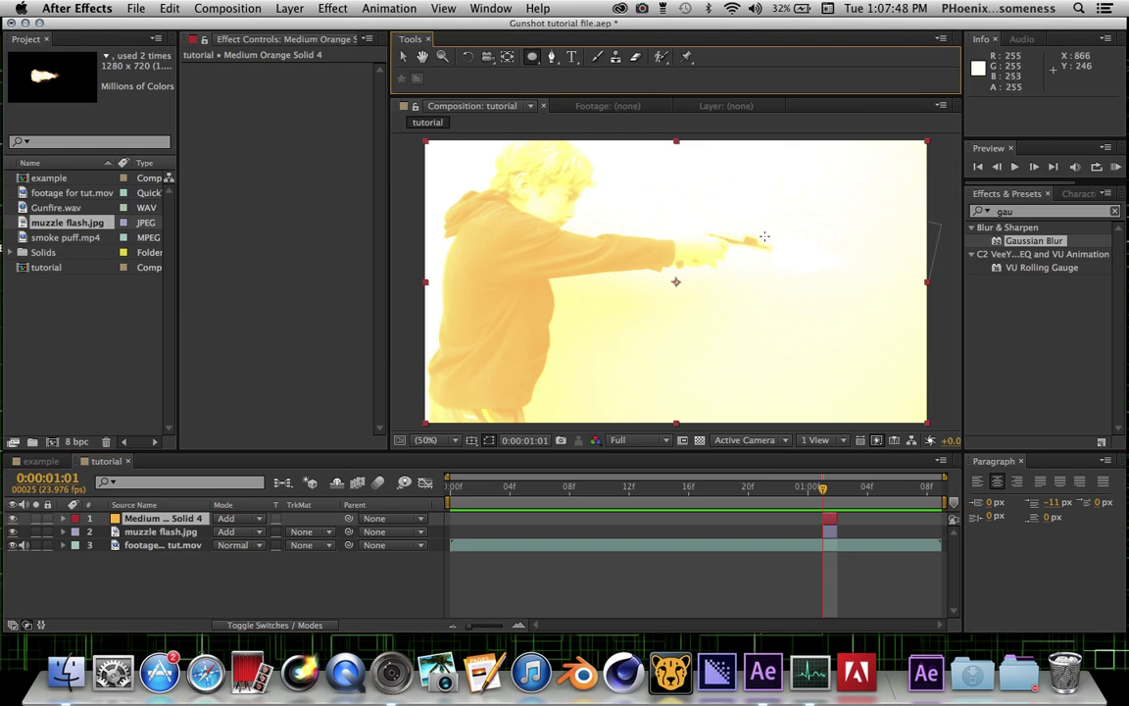
drag(874, 281, 875, 283)
drag(765, 234, 887, 290)
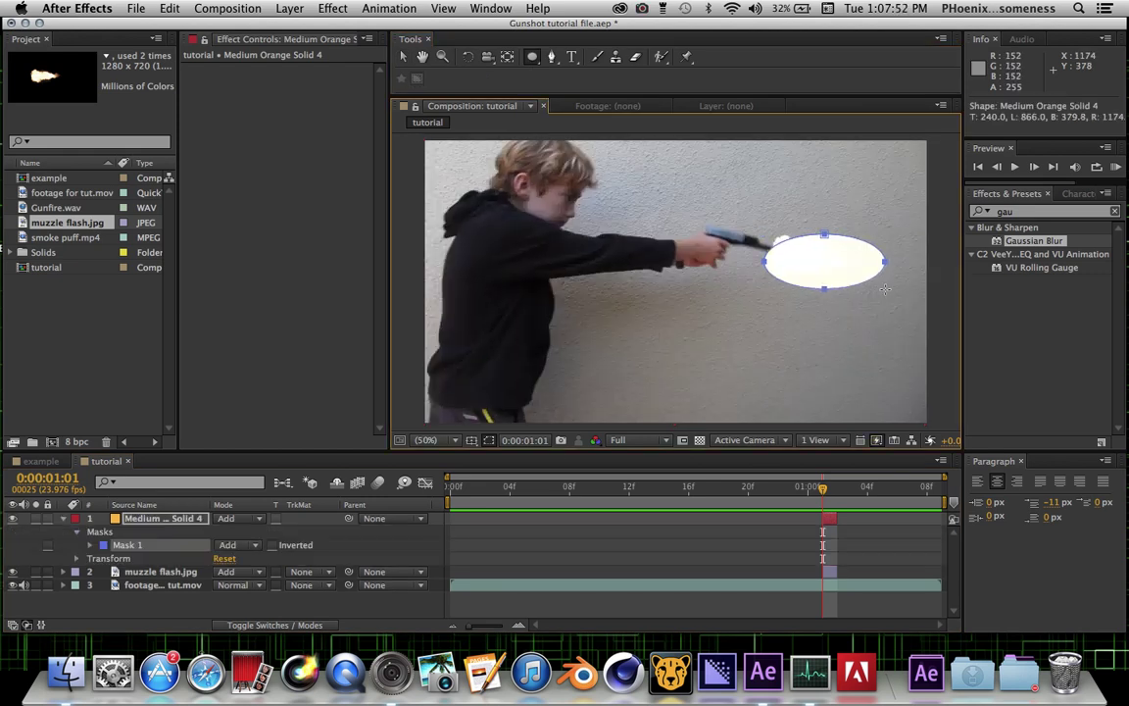
Step: Rotate the orange solid, not the muzzle flash, so the ellipse follows the gun barrel
click(468, 57)
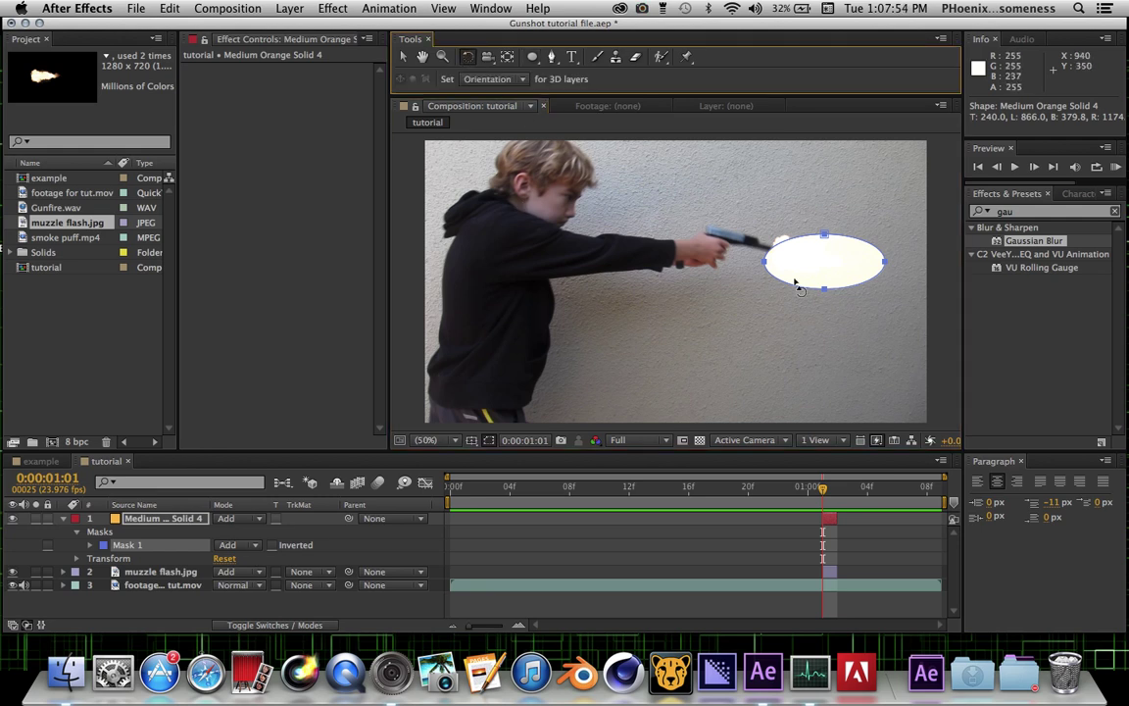
drag(879, 307, 880, 337)
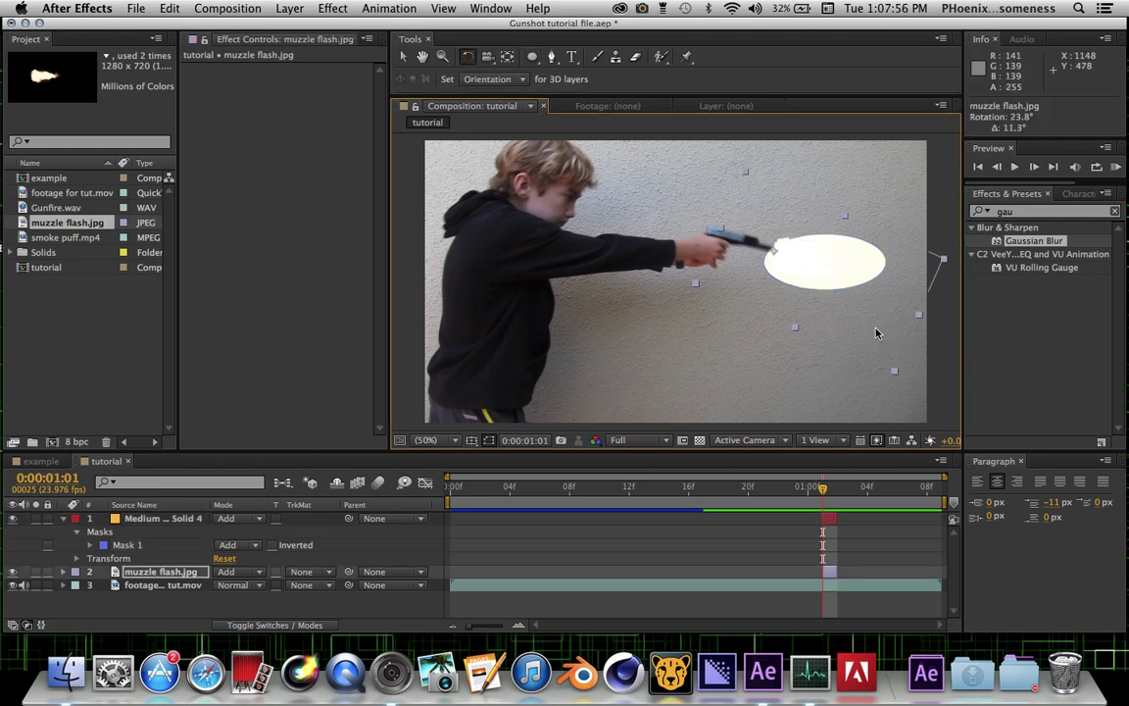
key(super+z)
click(147, 518)
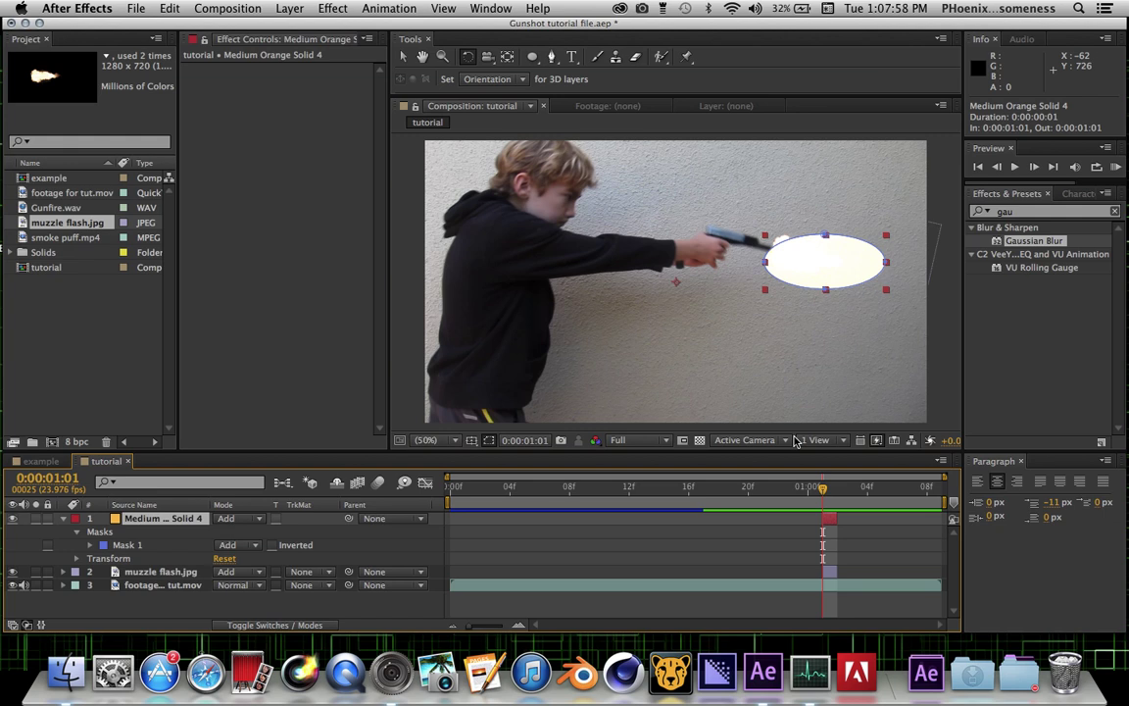
drag(857, 275, 830, 274)
click(406, 61)
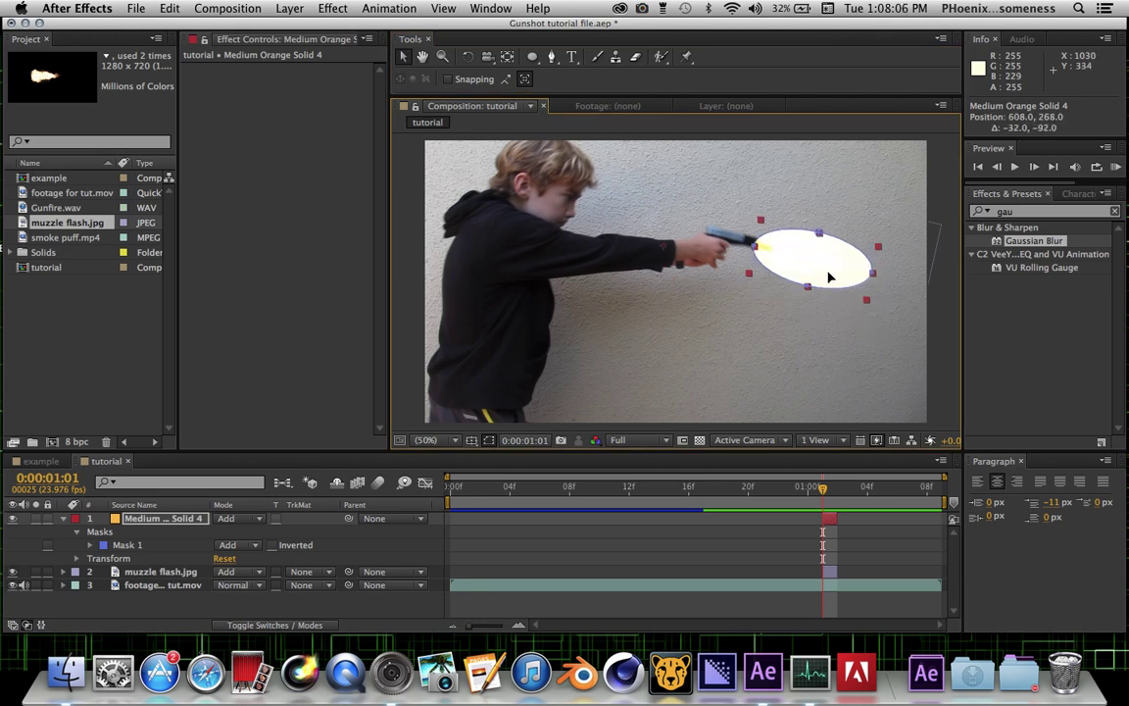
click(89, 546)
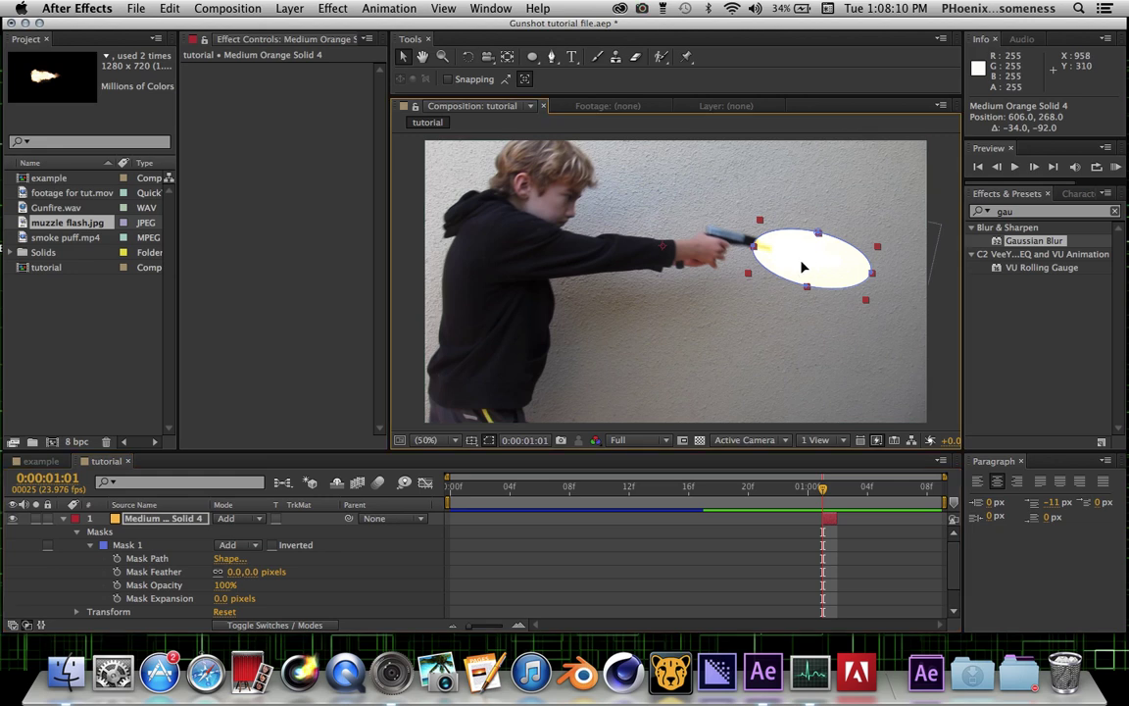
Step: Feather the orange ellipse mask to 208 pixels and nudge it onto the muzzle
drag(802, 266, 816, 269)
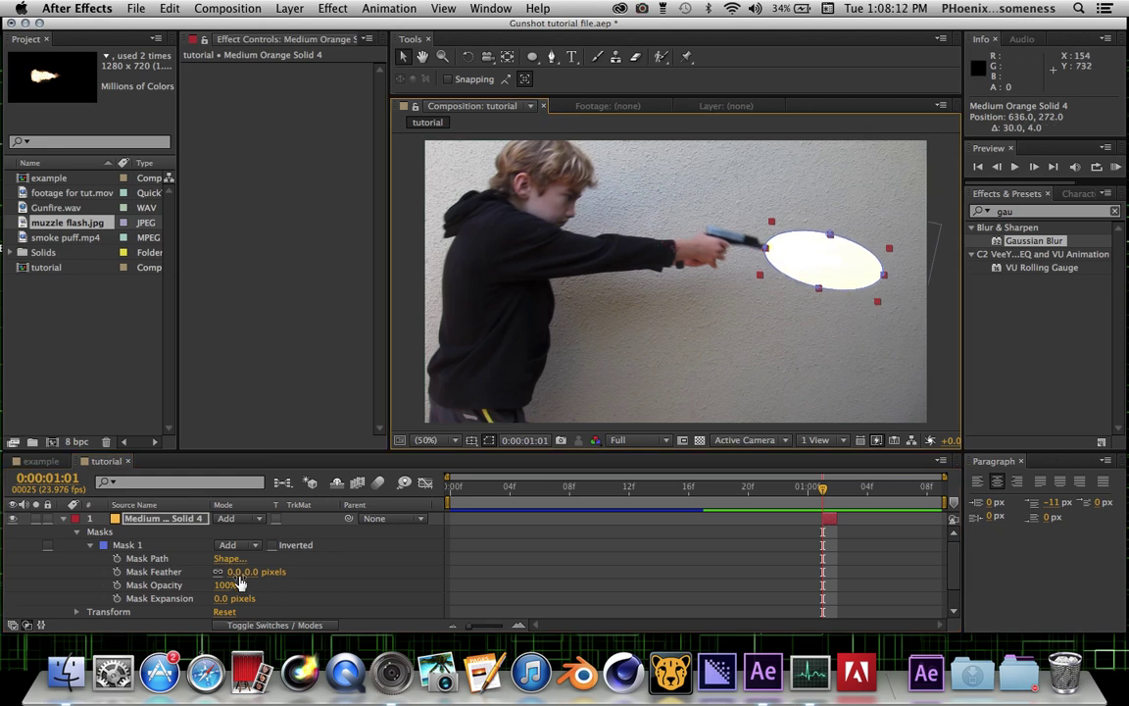
drag(240, 572, 393, 570)
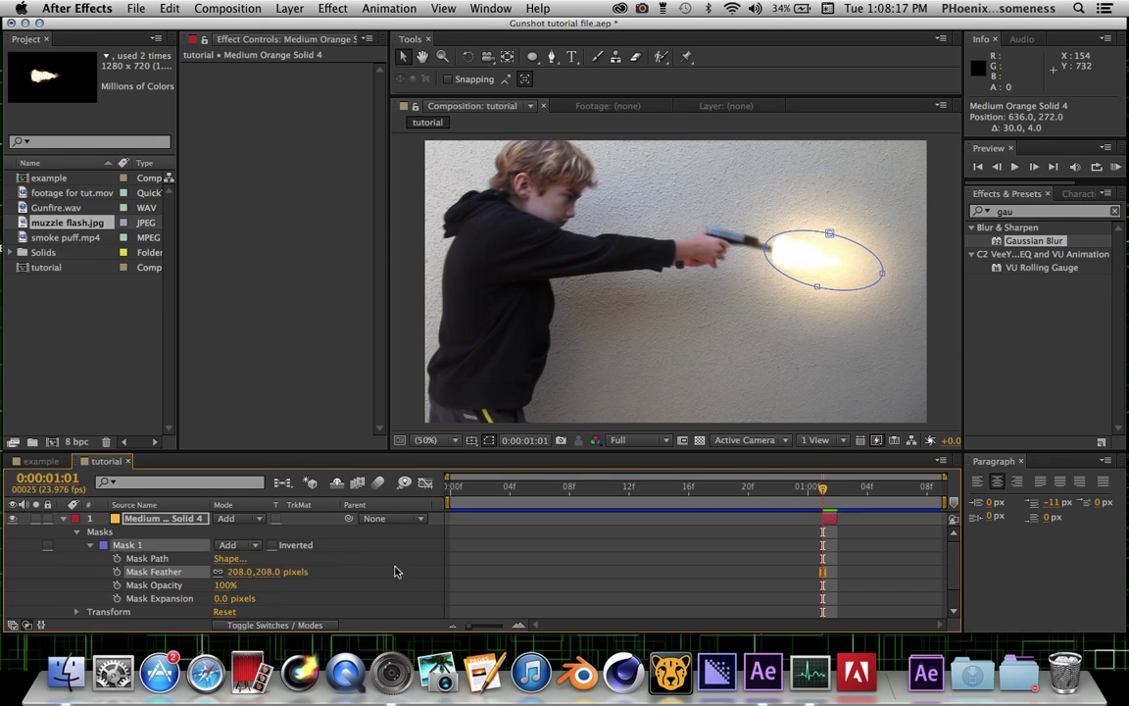
click(840, 275)
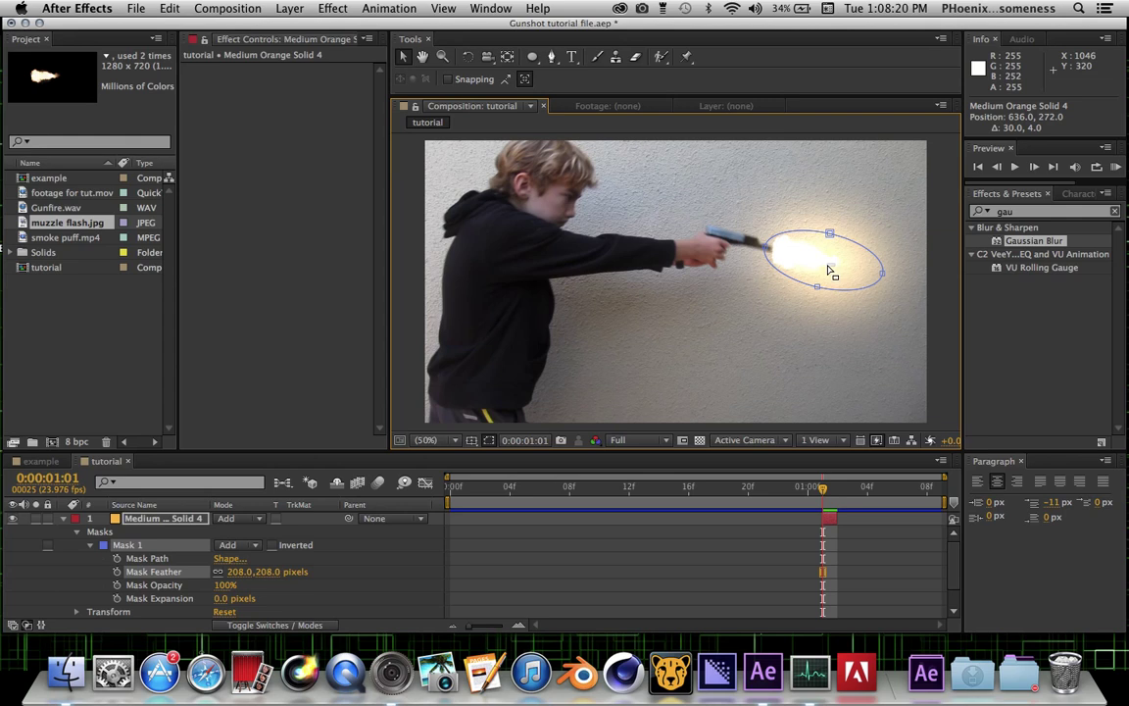
double_click(829, 271)
drag(828, 271, 822, 271)
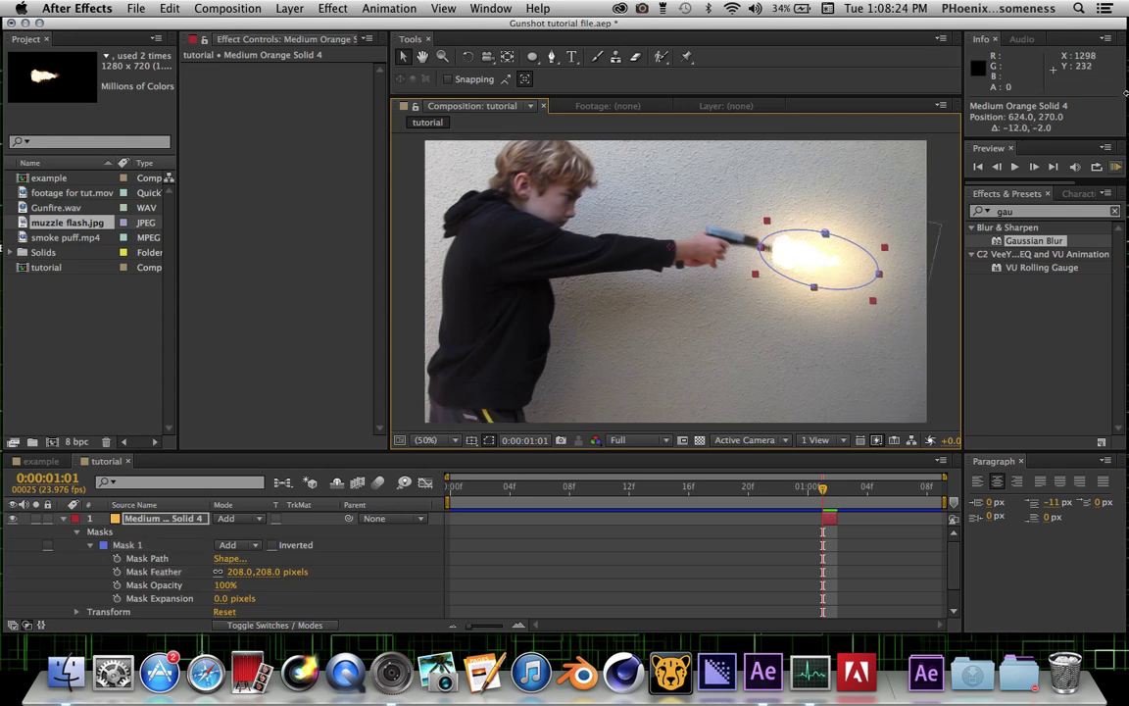
Step: Preview the glow, step back to the flash frame, and collapse the orange solid layer
click(1116, 167)
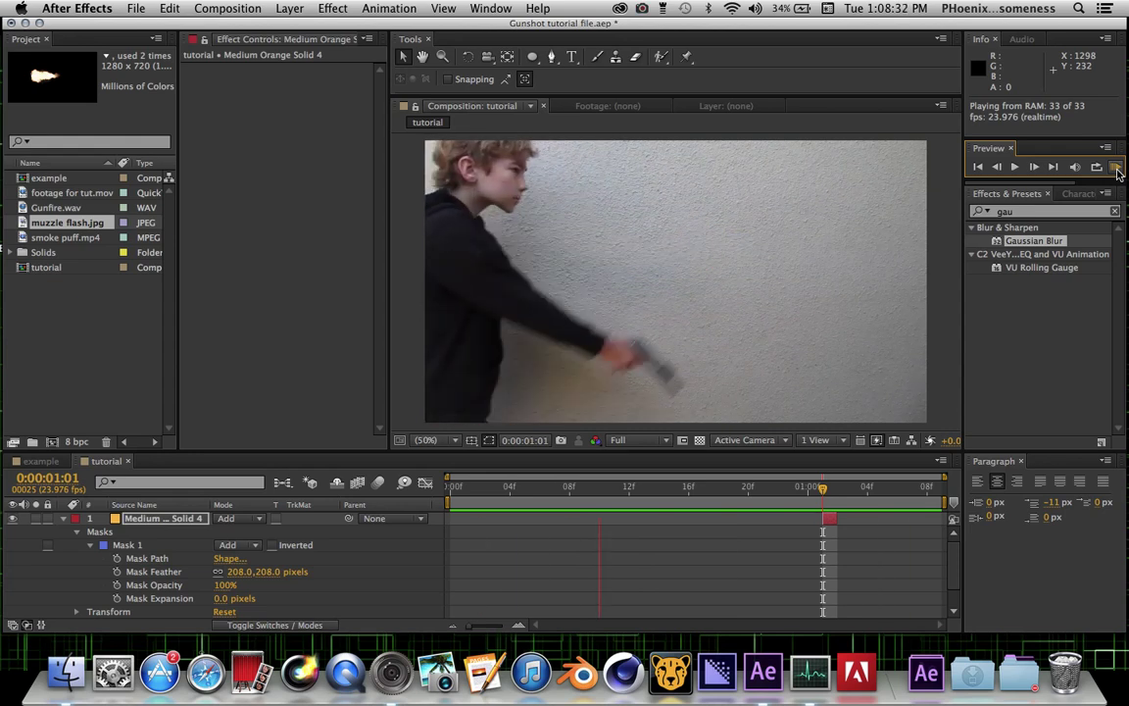
click(836, 490)
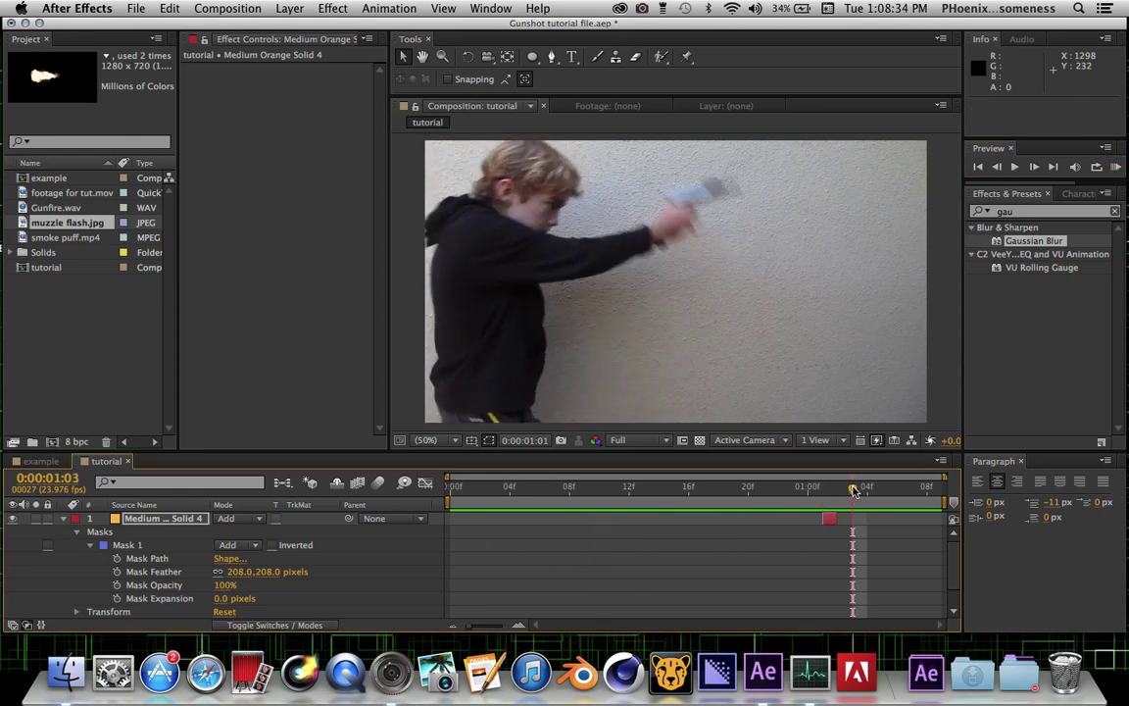
key(Page_Up)
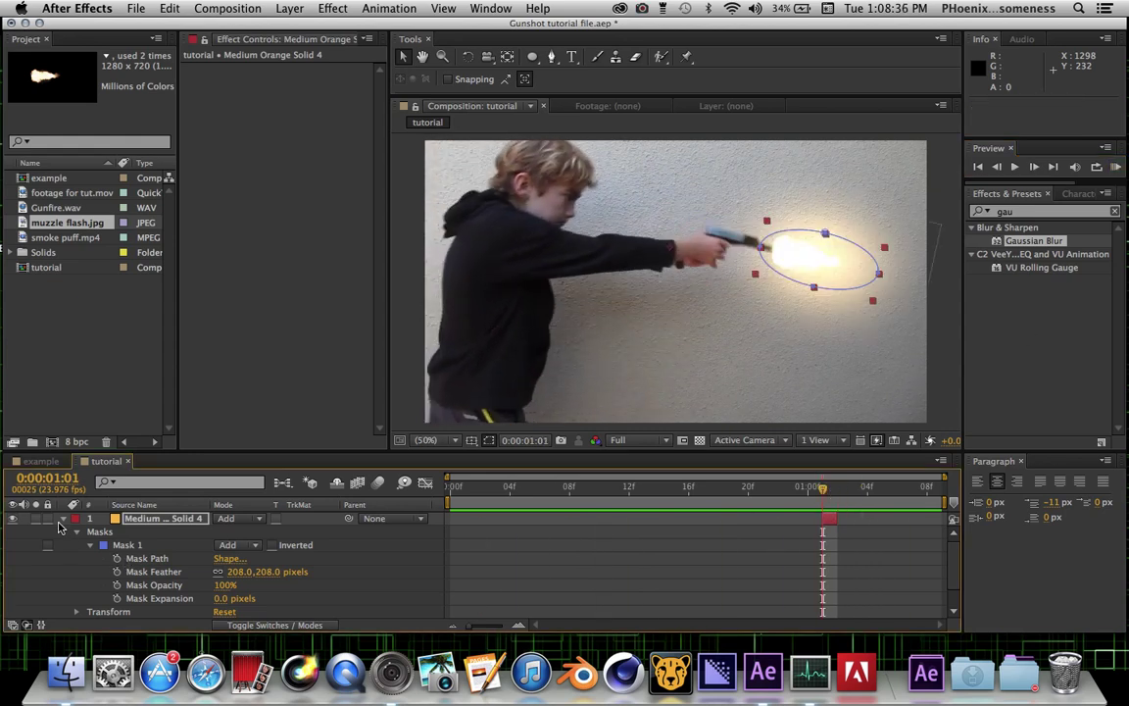
click(61, 519)
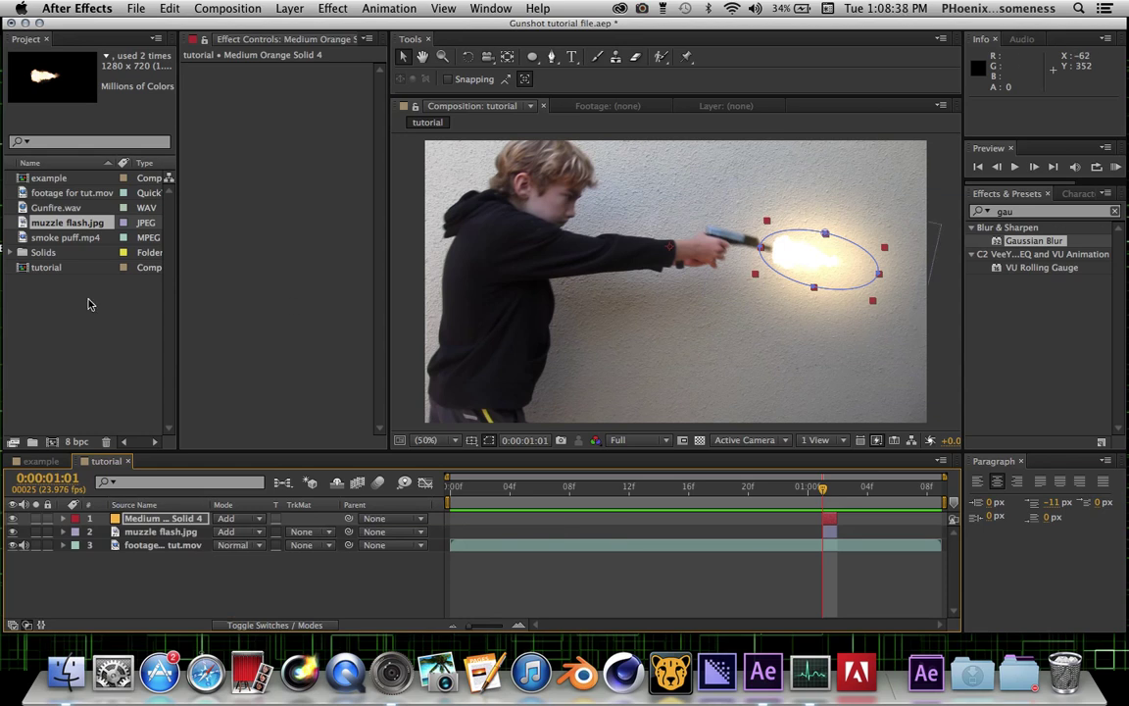
Step: Add smoke puff.mp4 starting at the flash frame and position it near the gun's muzzle
click(81, 238)
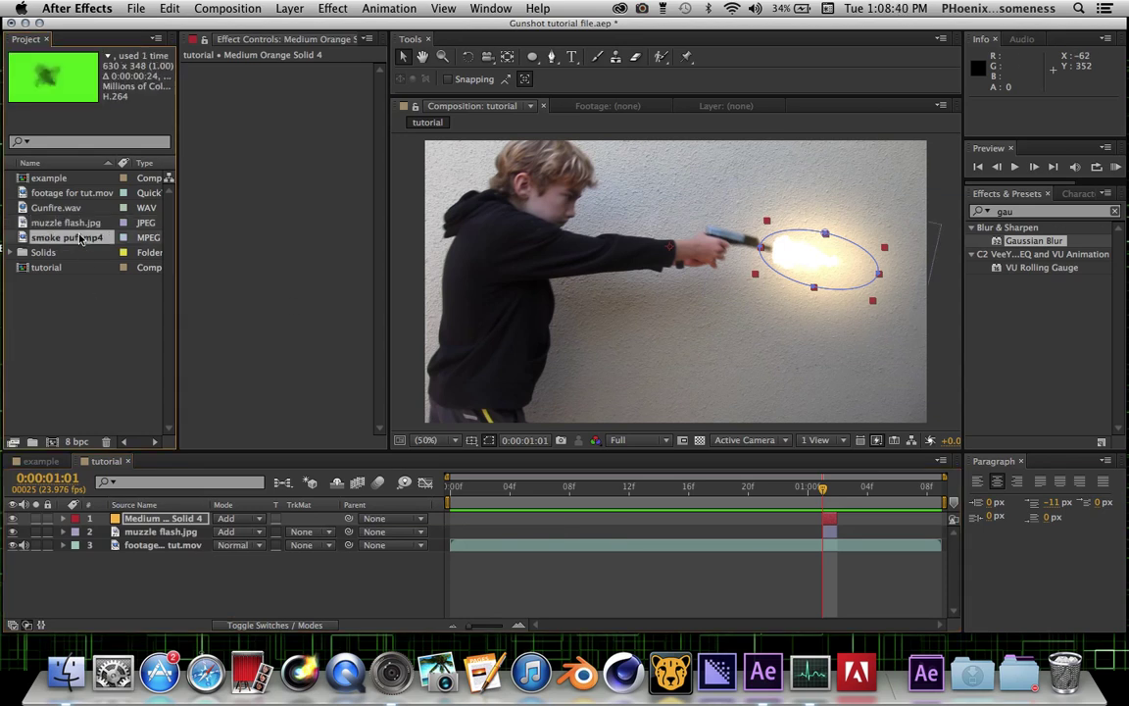
drag(84, 253, 193, 527)
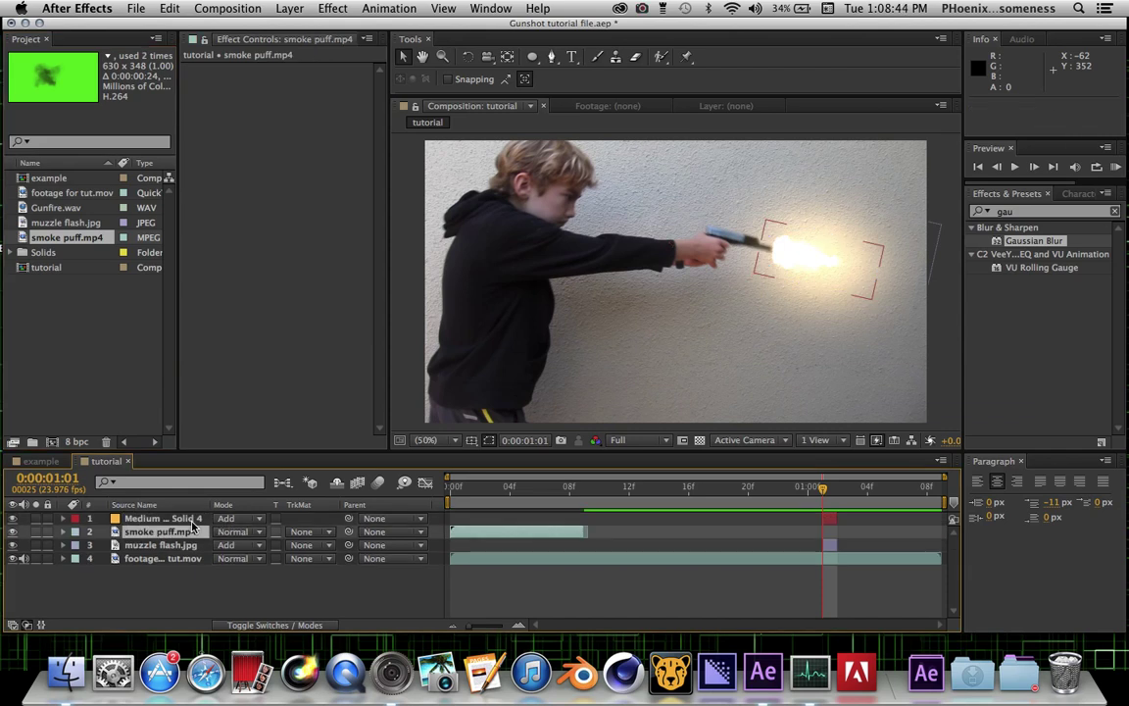
key(bracketleft)
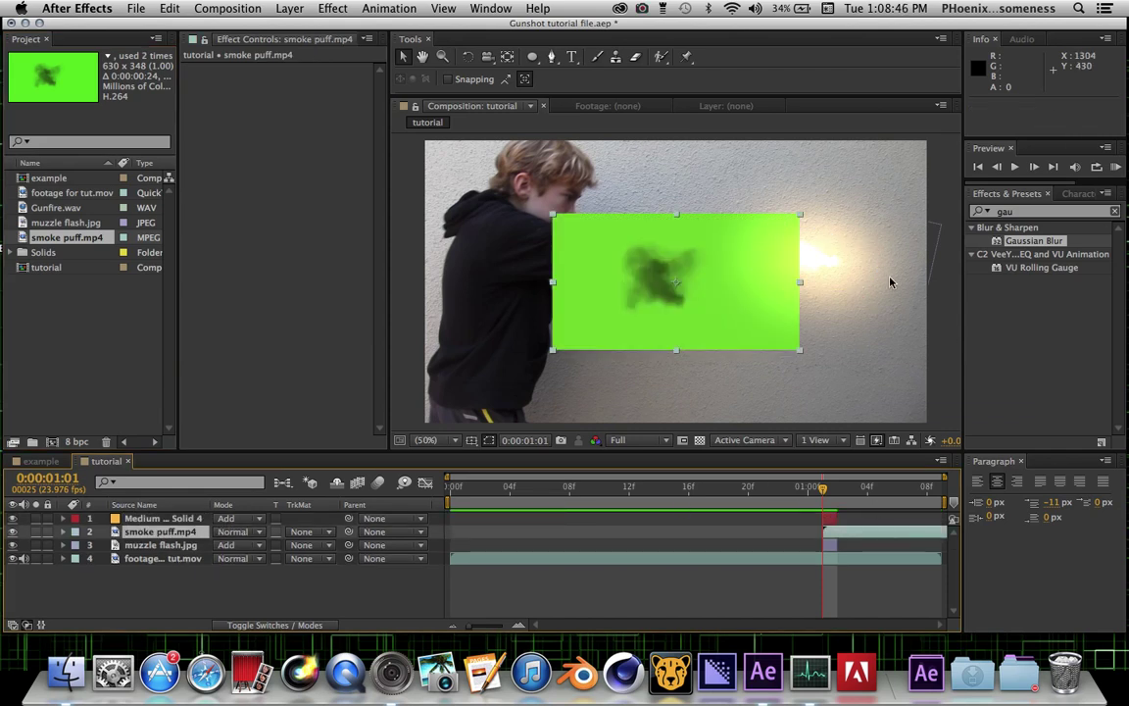
drag(739, 281, 724, 317)
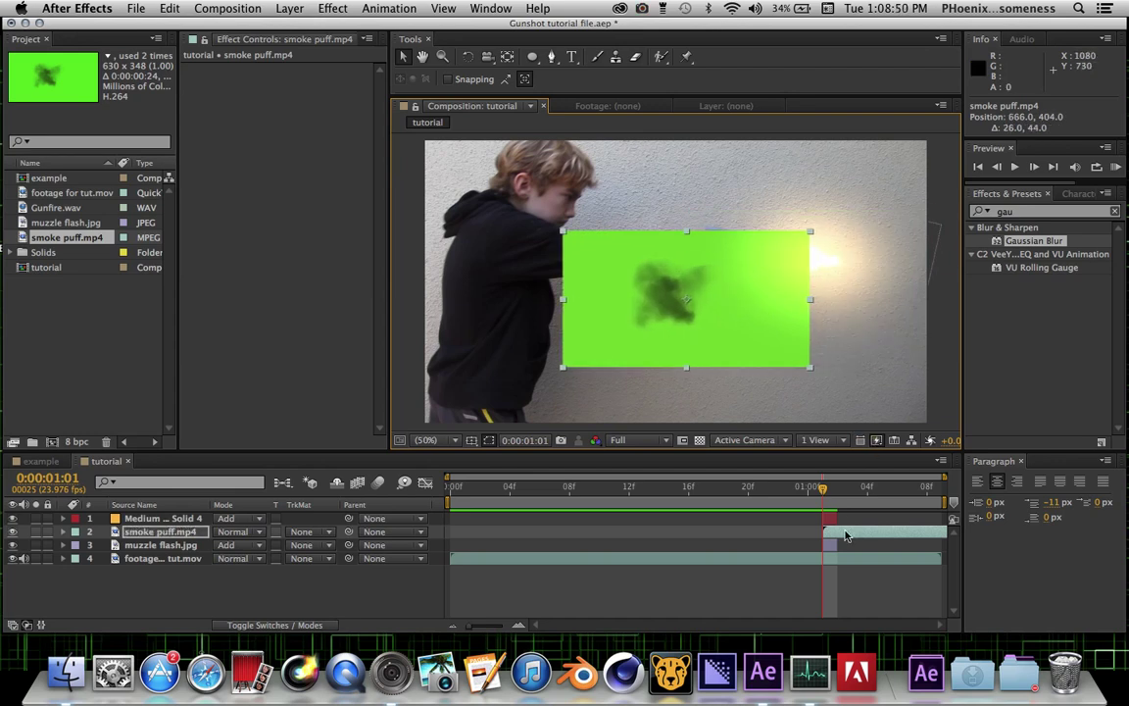
mouse_move(846, 535)
mouse_down()
mouse_move(813, 534)
mouse_move(863, 535)
mouse_move(750, 531)
mouse_move(841, 534)
mouse_up()
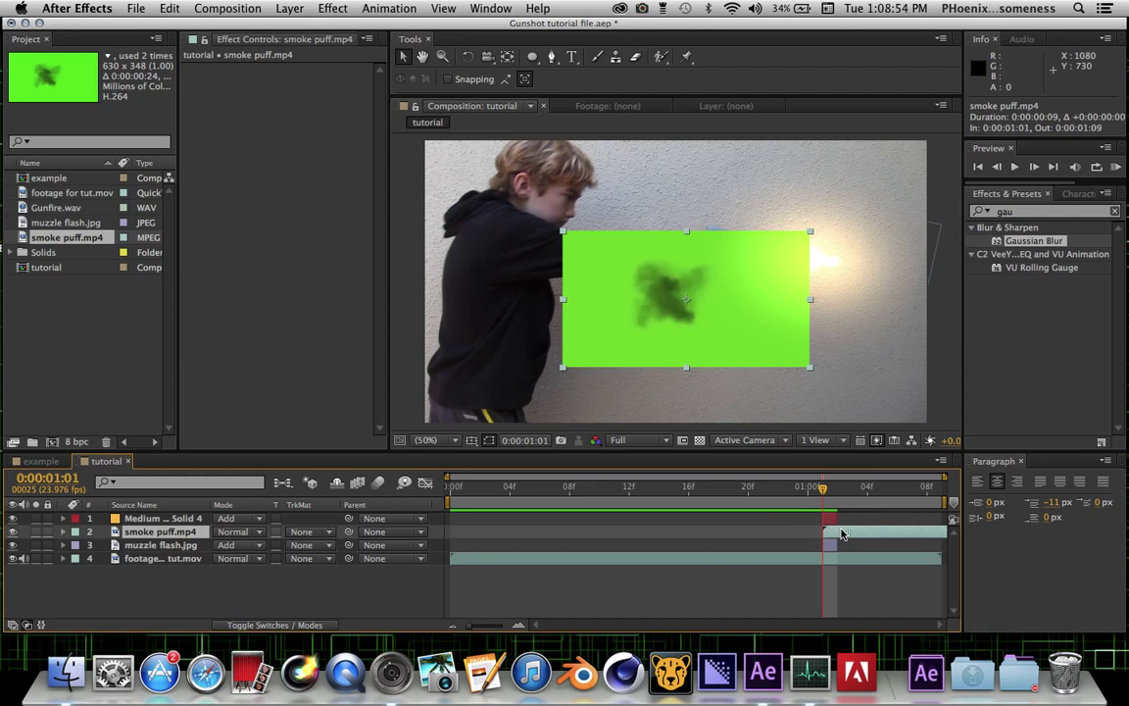
mouse_move(699, 340)
mouse_down()
mouse_move(791, 329)
mouse_move(713, 357)
mouse_up()
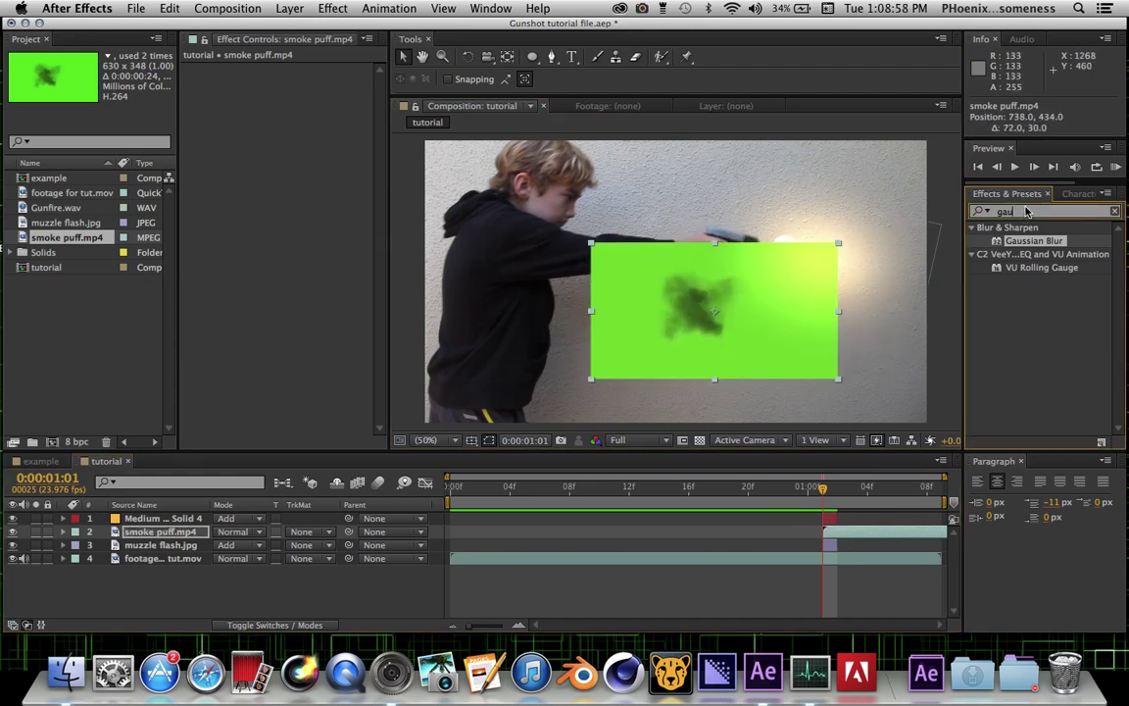
Step: Search Effects & Presets for 'keyli' to find the Keylight effect
click(1115, 211)
click(977, 210)
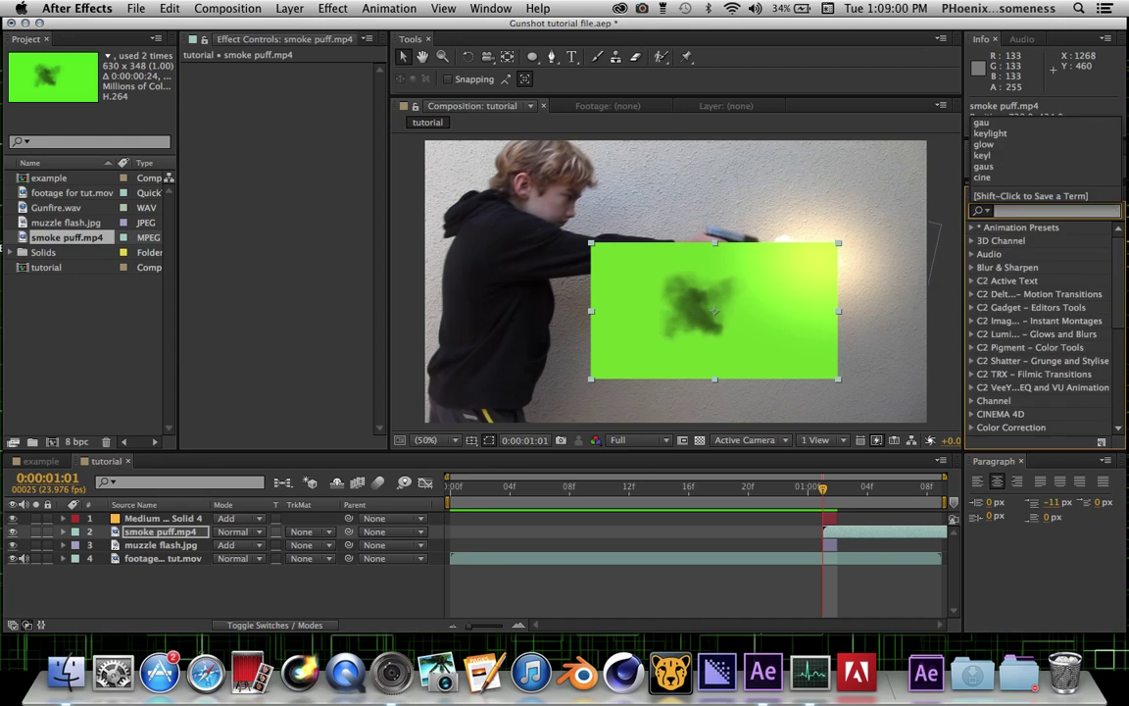
text(k)
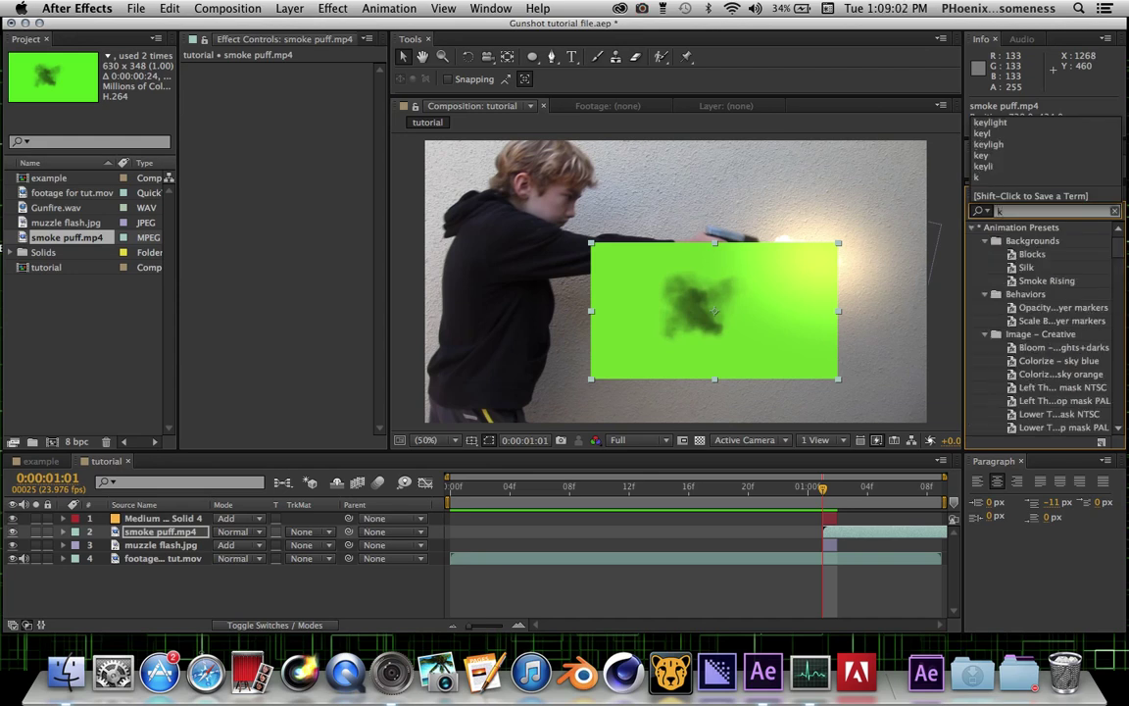
text(eyli)
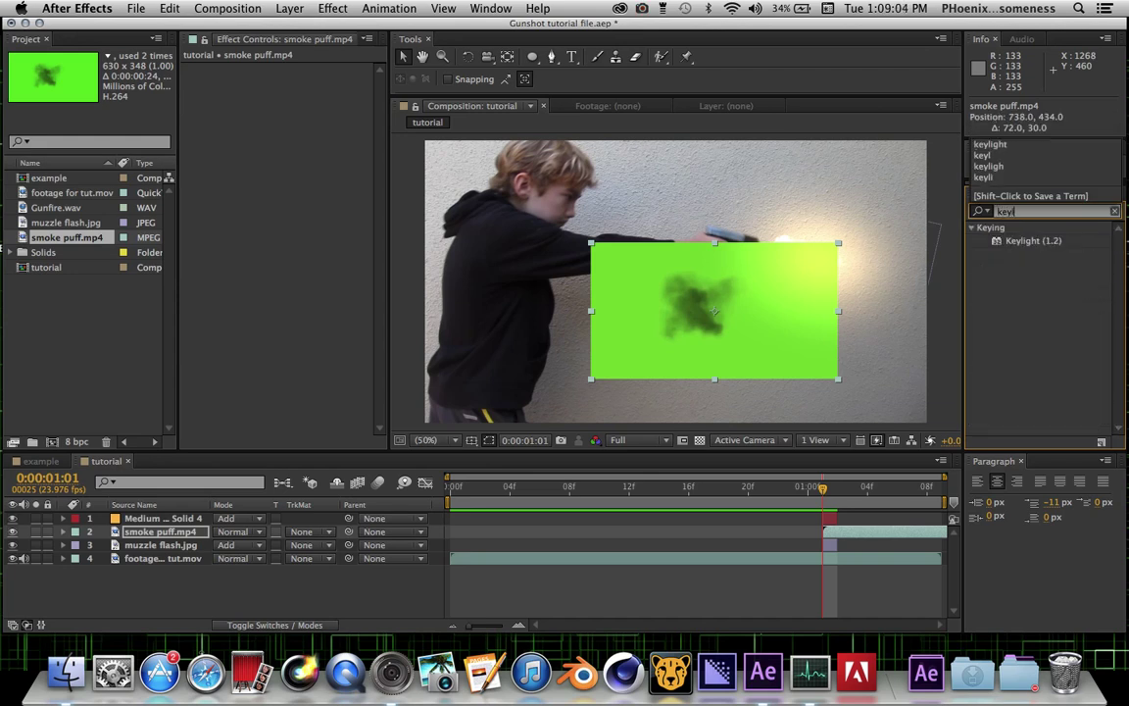
Step: Key out the smoke's green with Keylight (1.2), move it to the muzzle, below muzzle flash.jpg
click(1037, 241)
double_click(1037, 241)
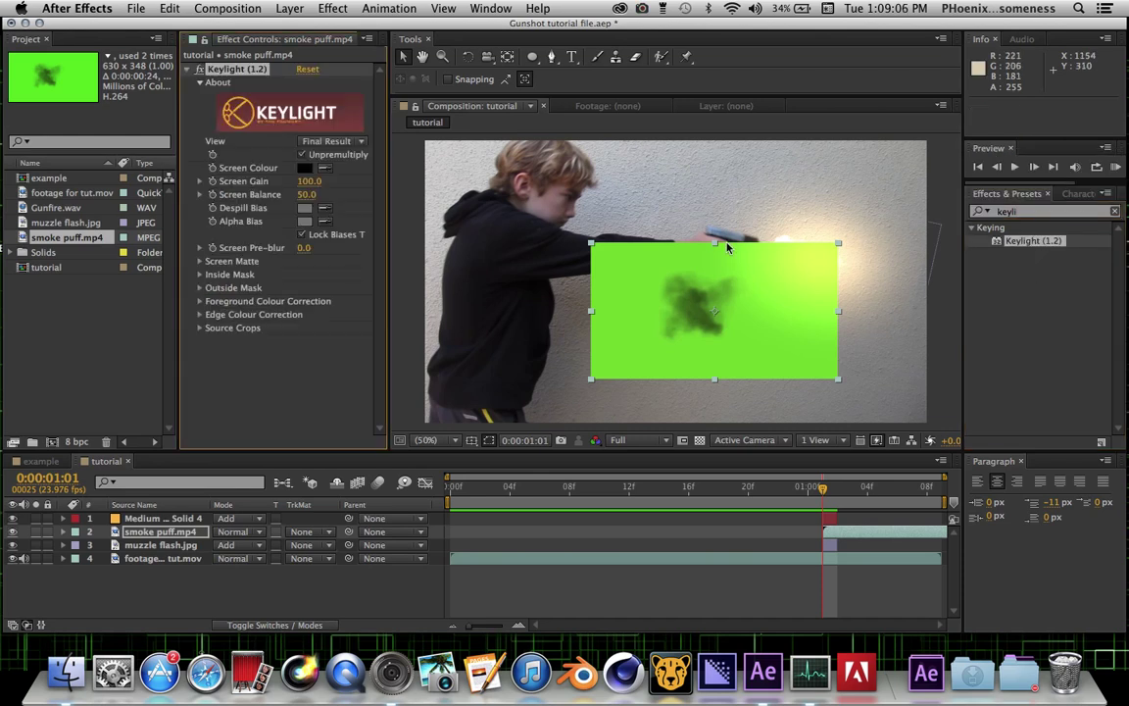
click(755, 367)
drag(725, 302, 852, 269)
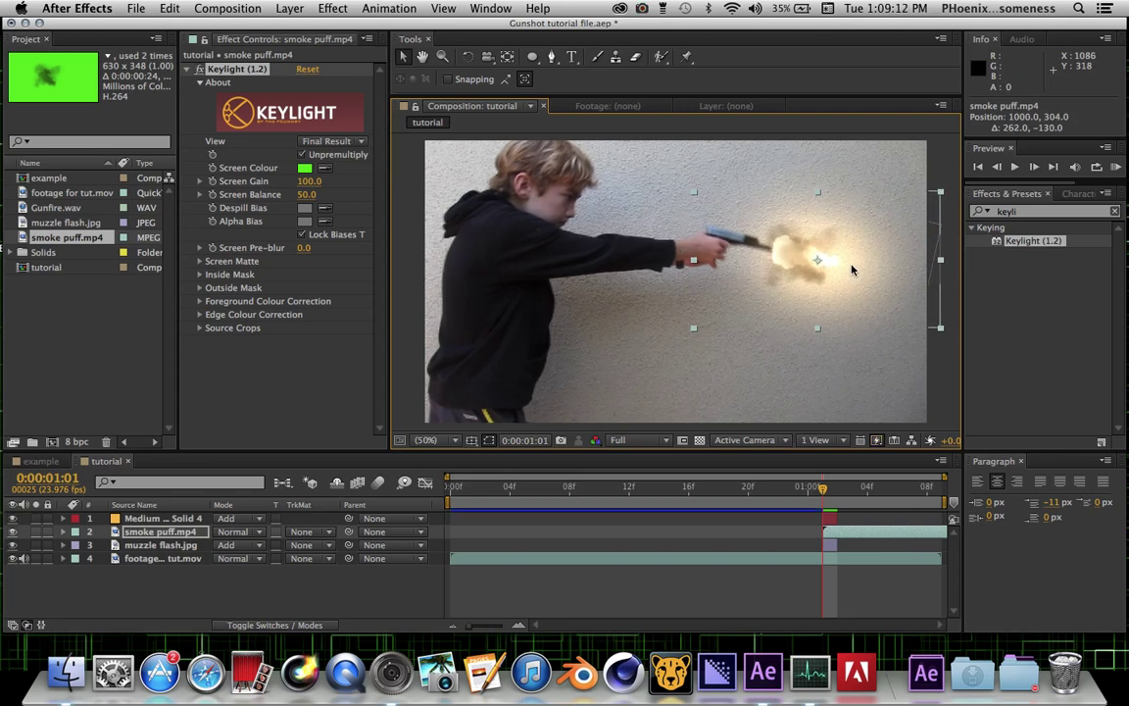
click(182, 532)
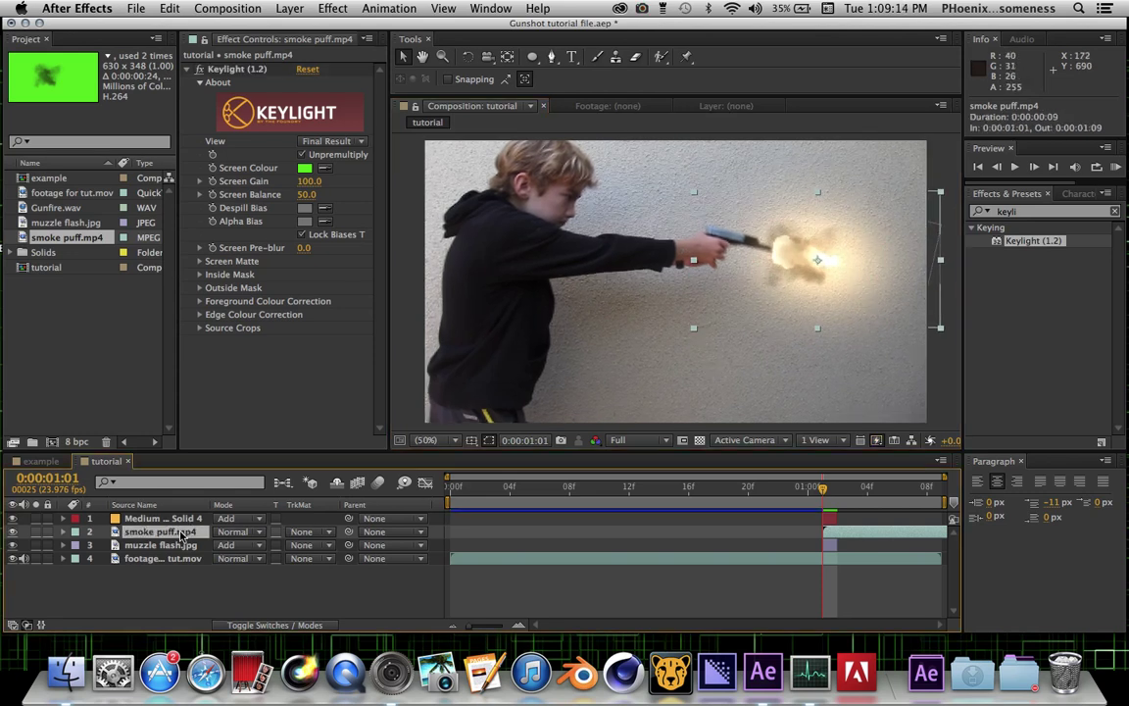
drag(170, 537, 173, 551)
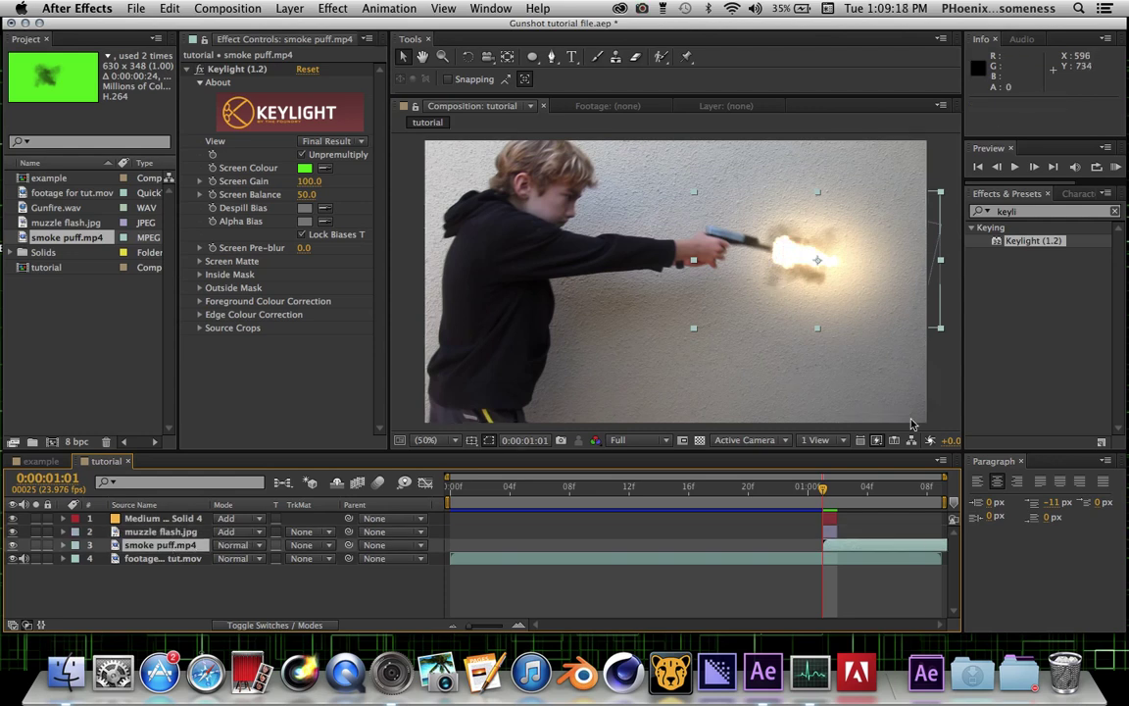
Step: Preview the shot with the keyed smoke, then return to the muzzle flash frame
click(1116, 168)
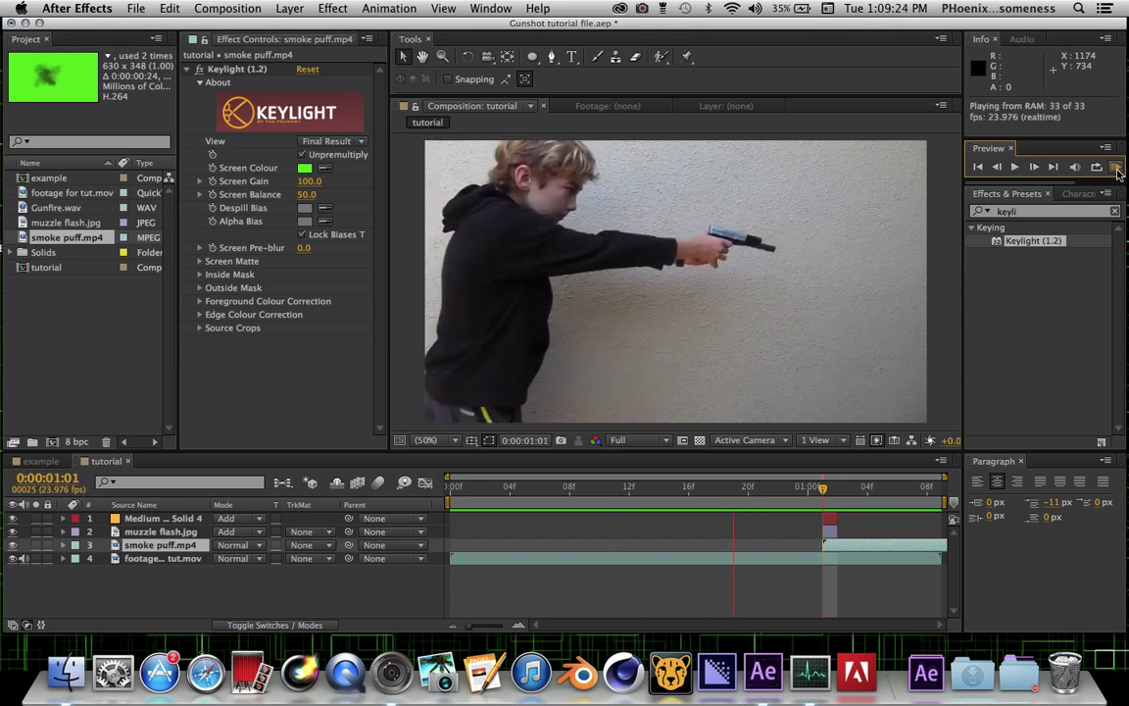
click(852, 488)
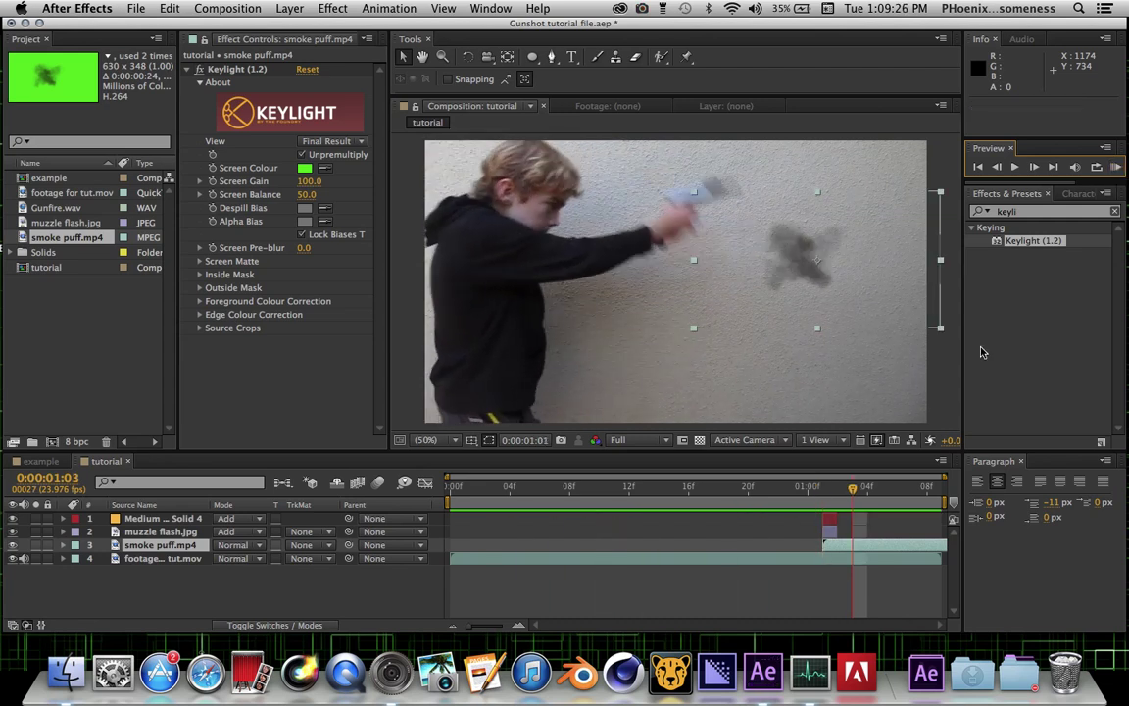
key(Page_Up)
key(Page_Up)
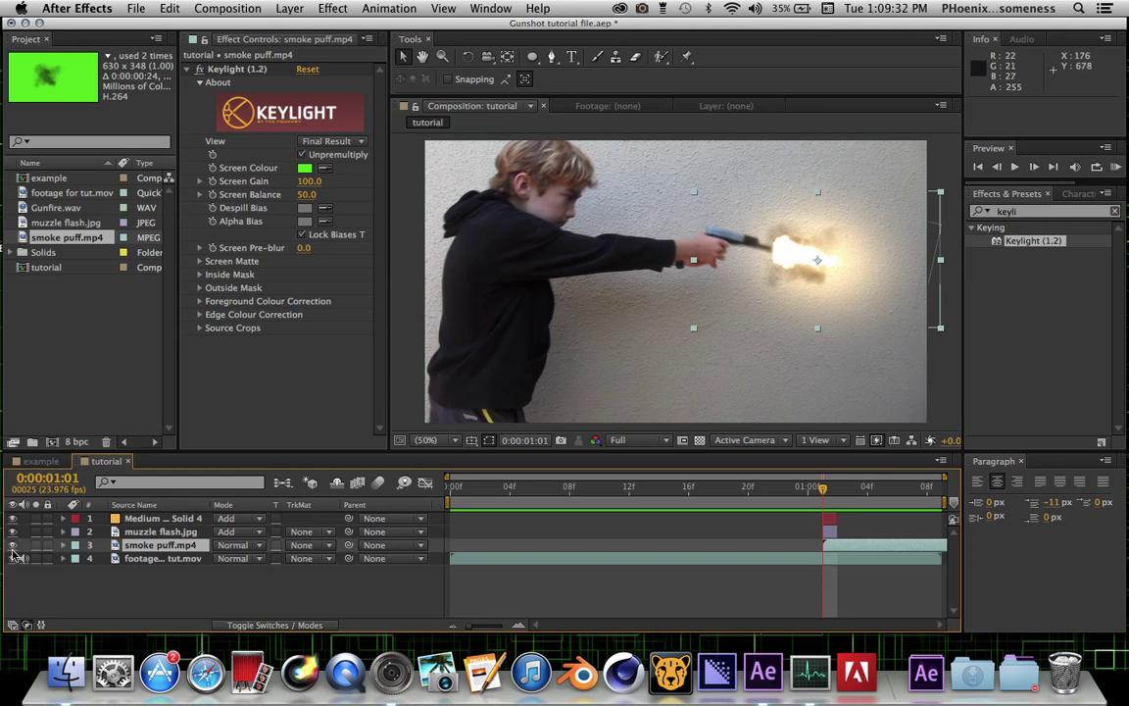
click(62, 545)
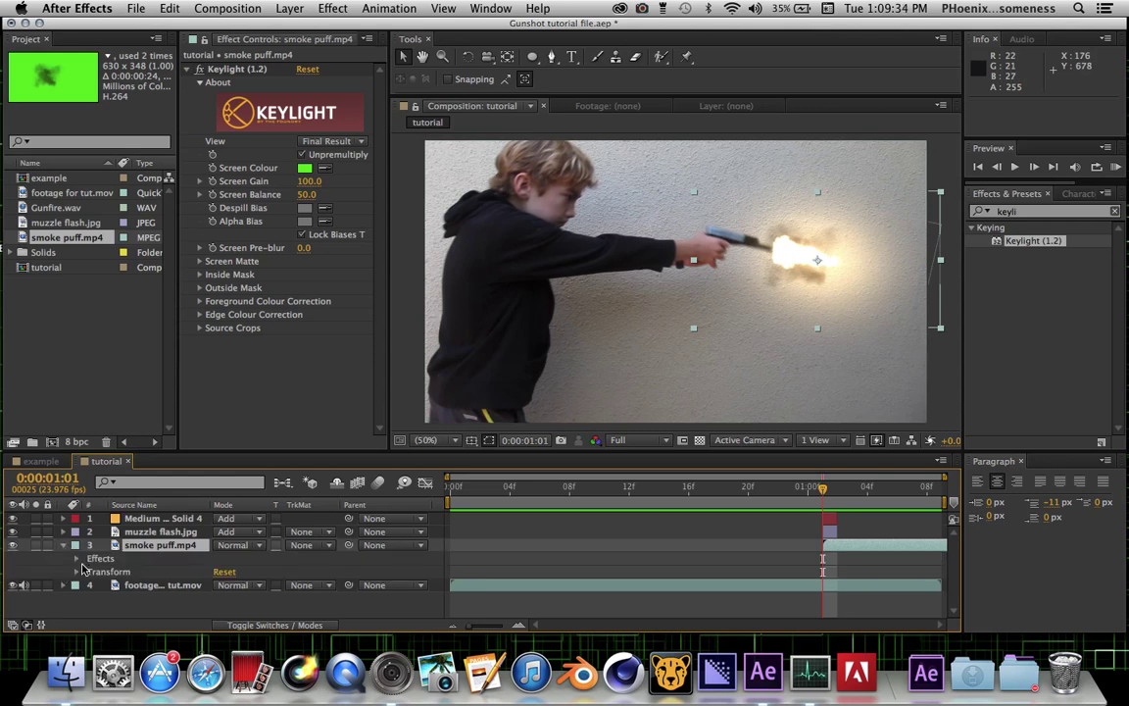
Step: Keyframe the smoke puff's Scale from 57% at the flash frame to 90% on the next frame
click(76, 571)
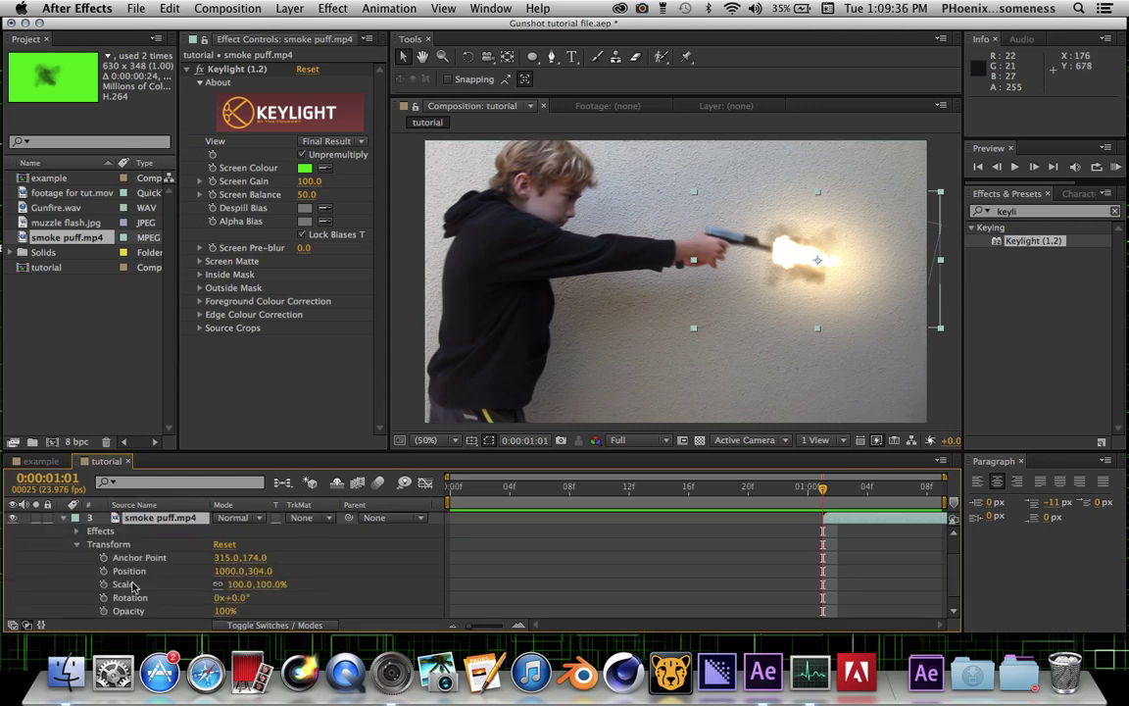
click(104, 584)
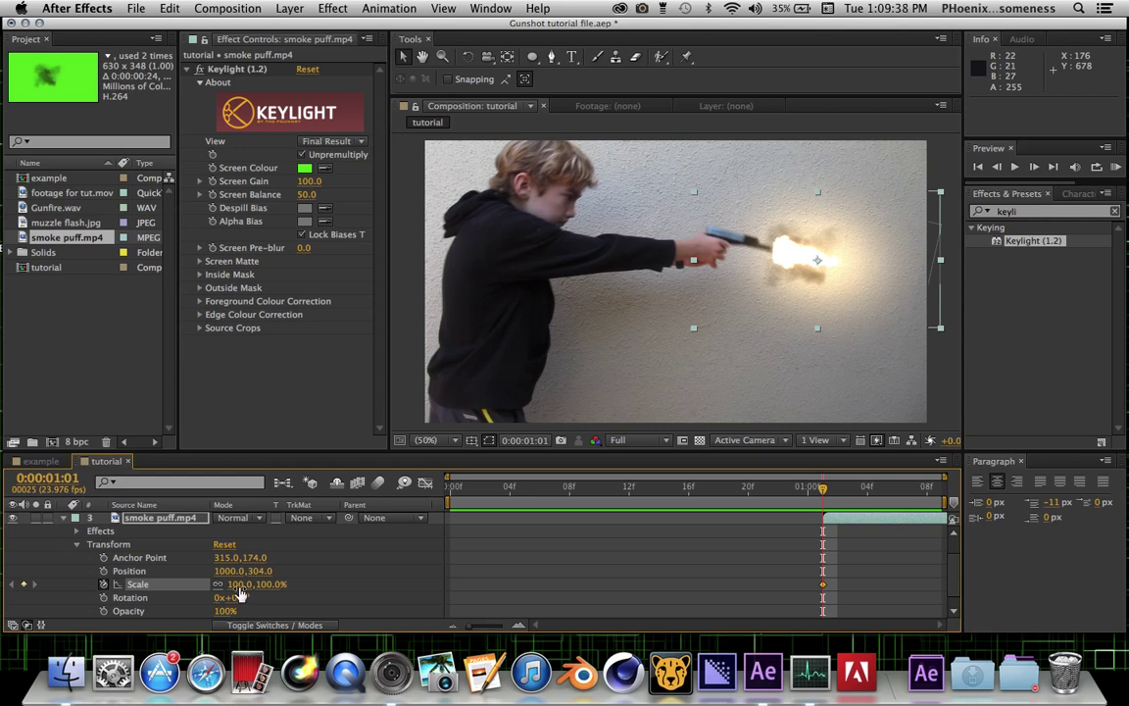
drag(235, 585, 193, 584)
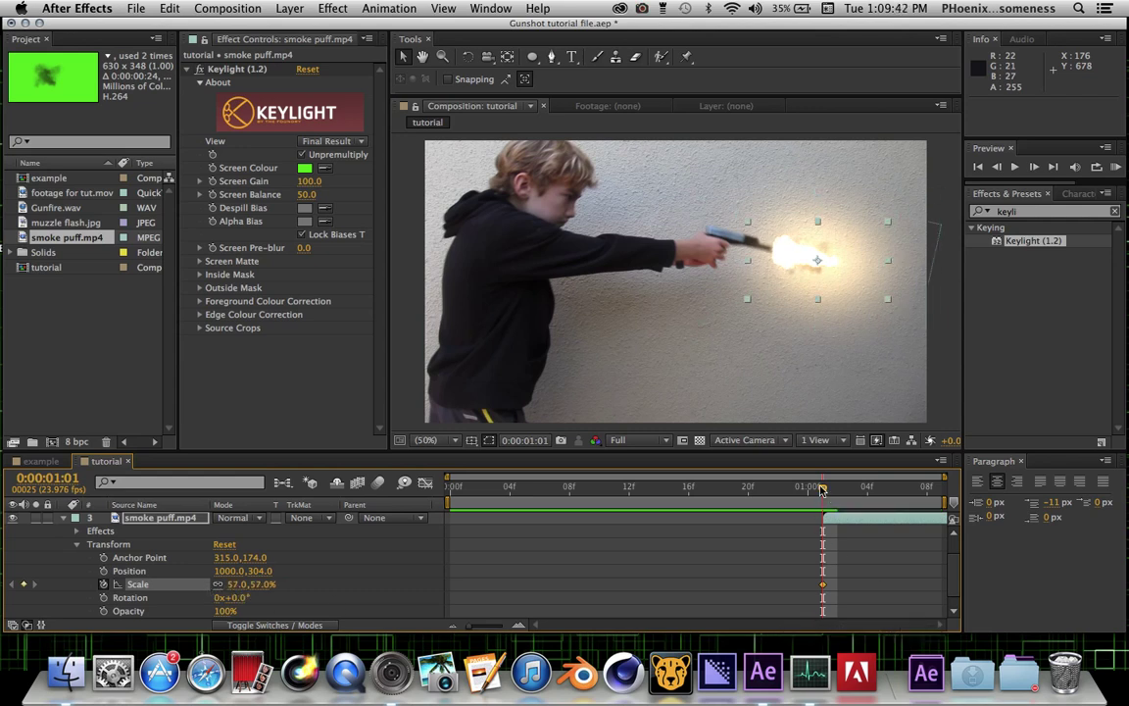
drag(827, 488, 838, 487)
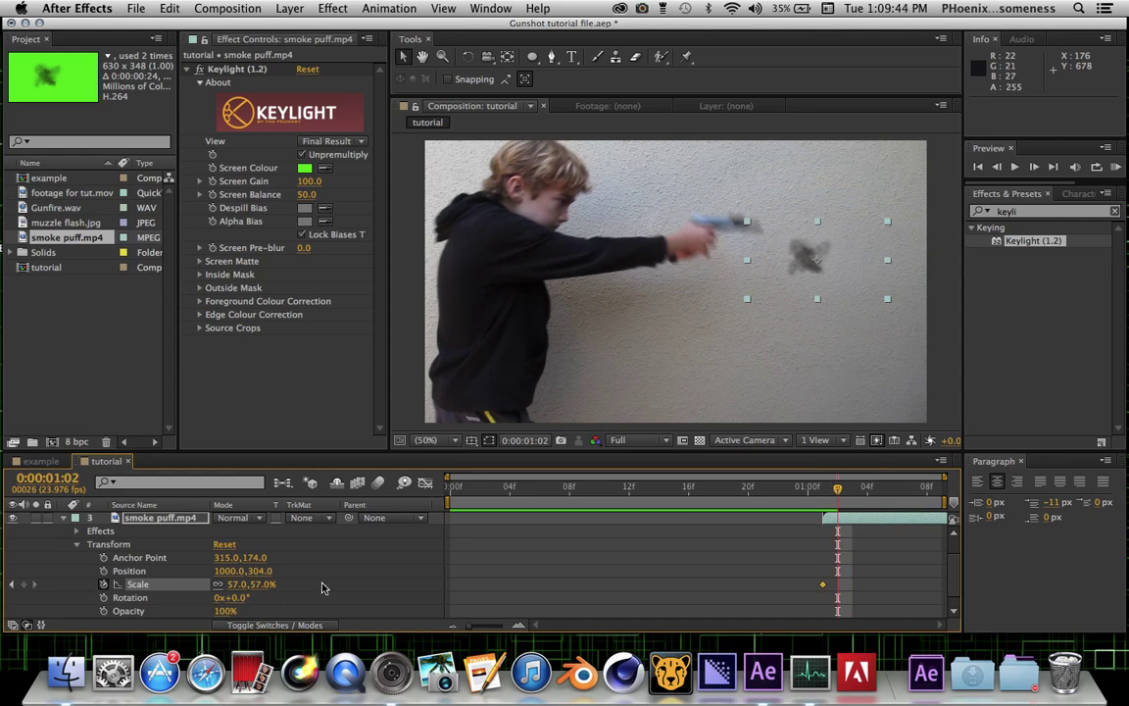
drag(235, 584, 268, 584)
Step: Preview the growing smoke, return to the muzzle-flash frame, and collapse the smoke puff layer
click(1115, 167)
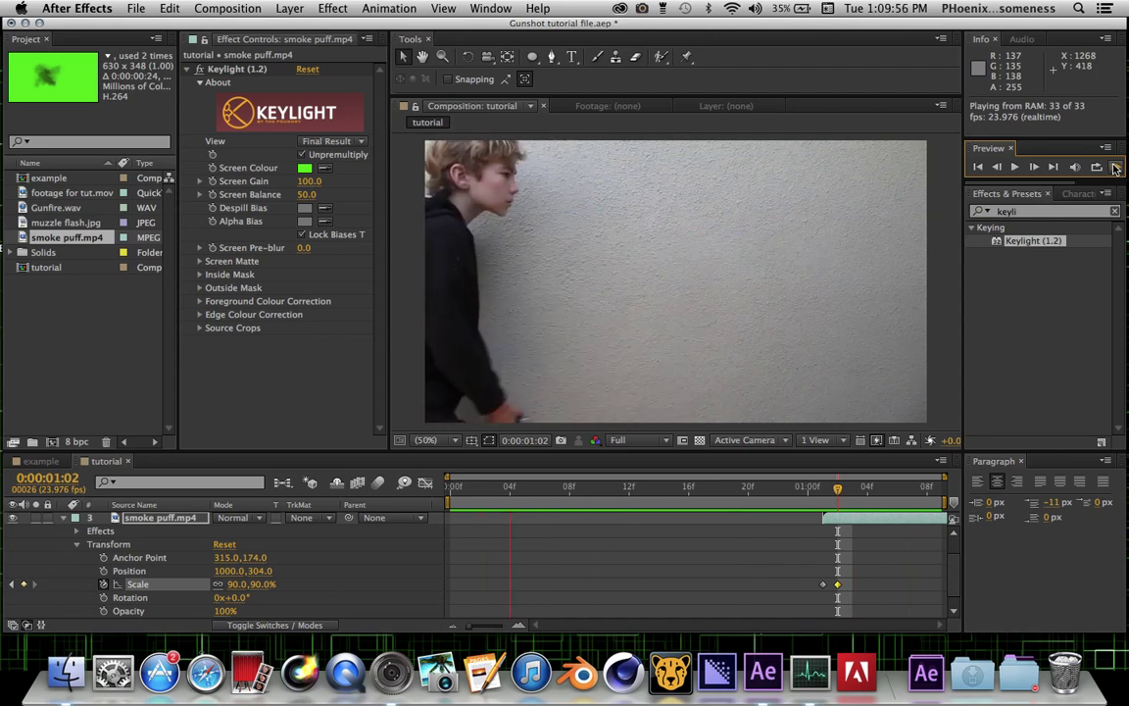
click(1115, 169)
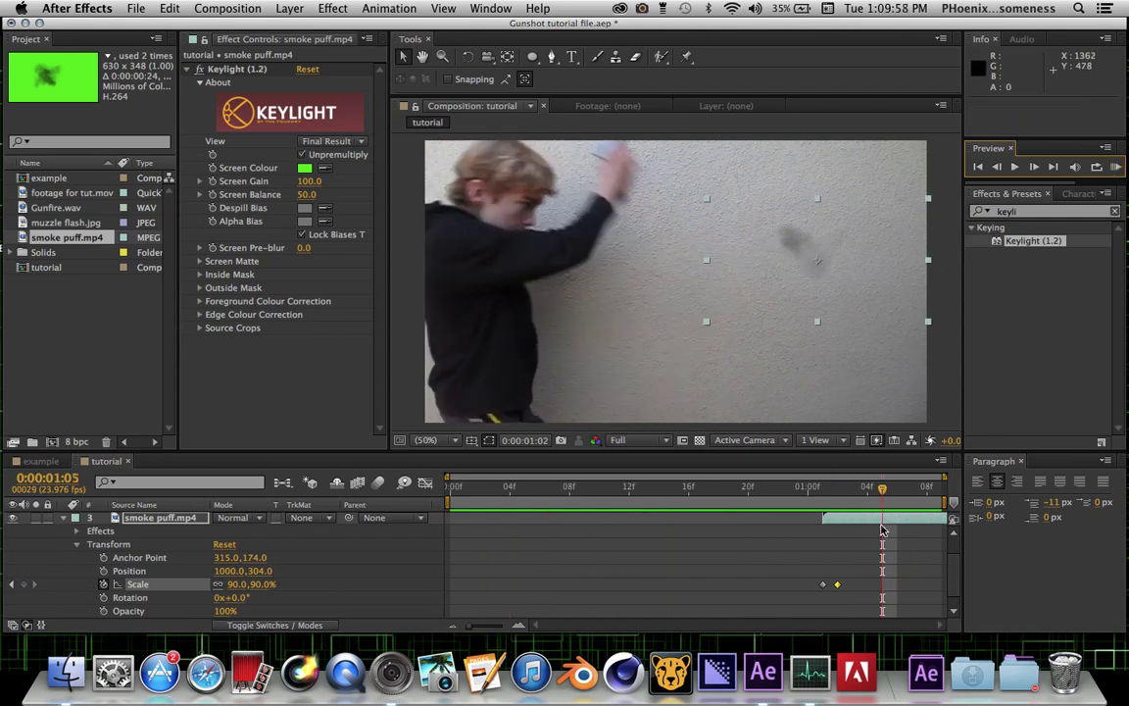
click(852, 487)
click(824, 489)
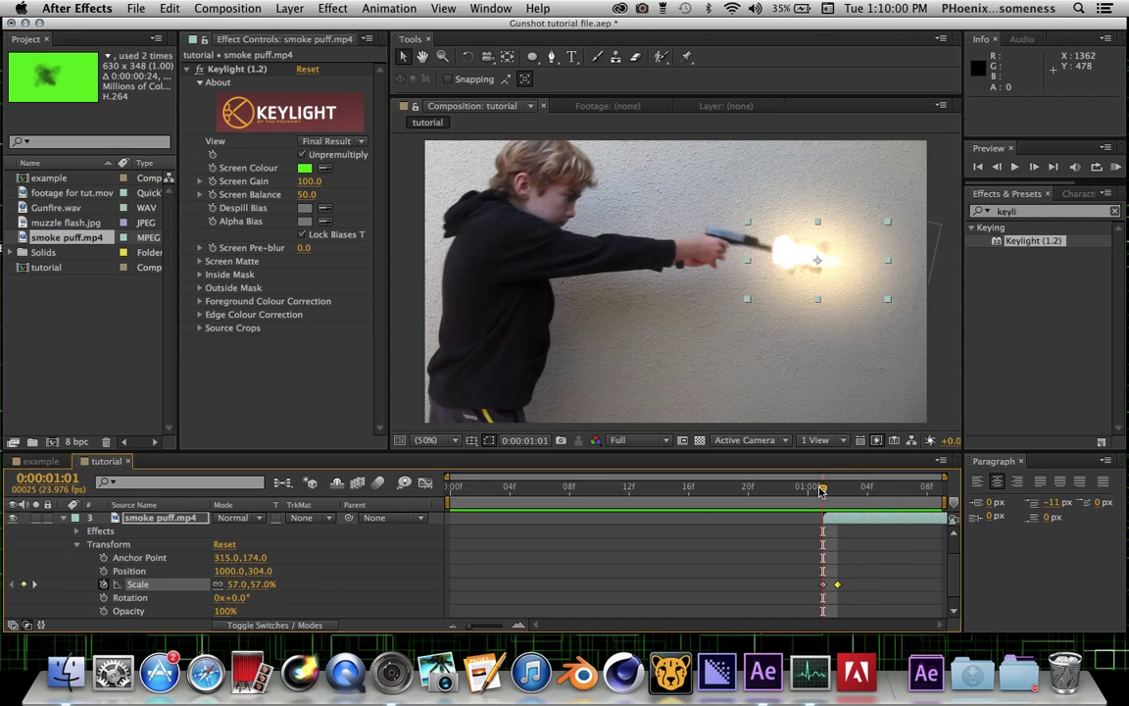
click(77, 545)
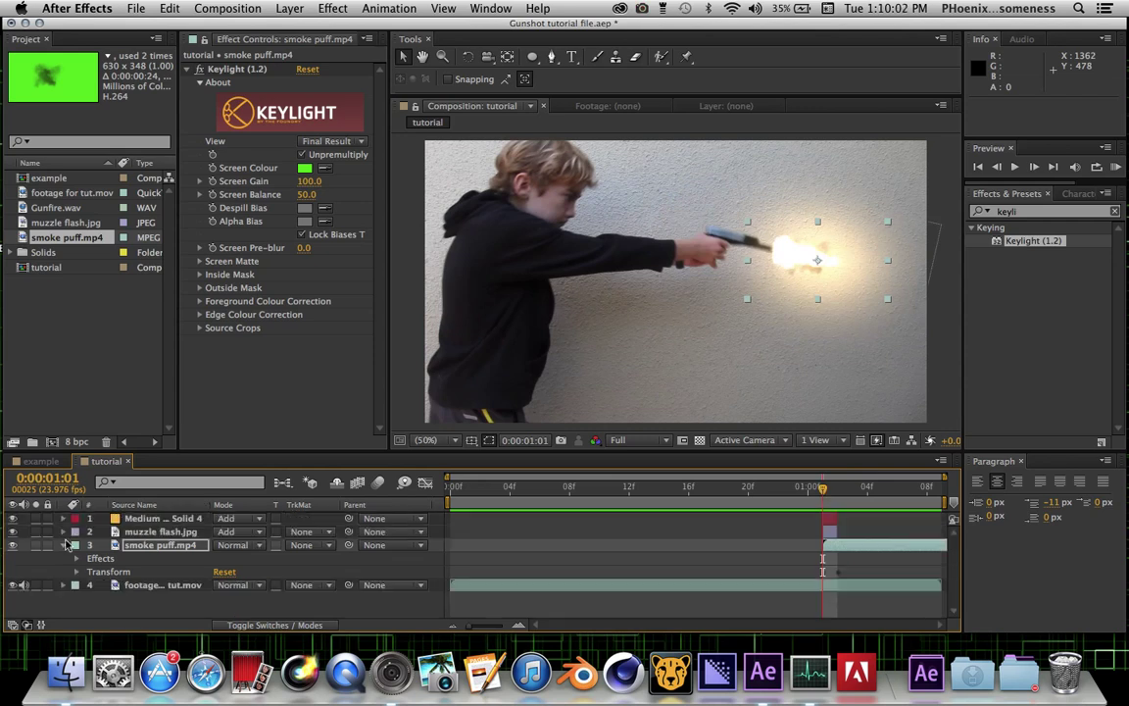
click(62, 545)
mouse_move(823, 488)
mouse_down()
mouse_move(895, 487)
mouse_move(832, 487)
mouse_move(809, 505)
mouse_move(828, 505)
mouse_up()
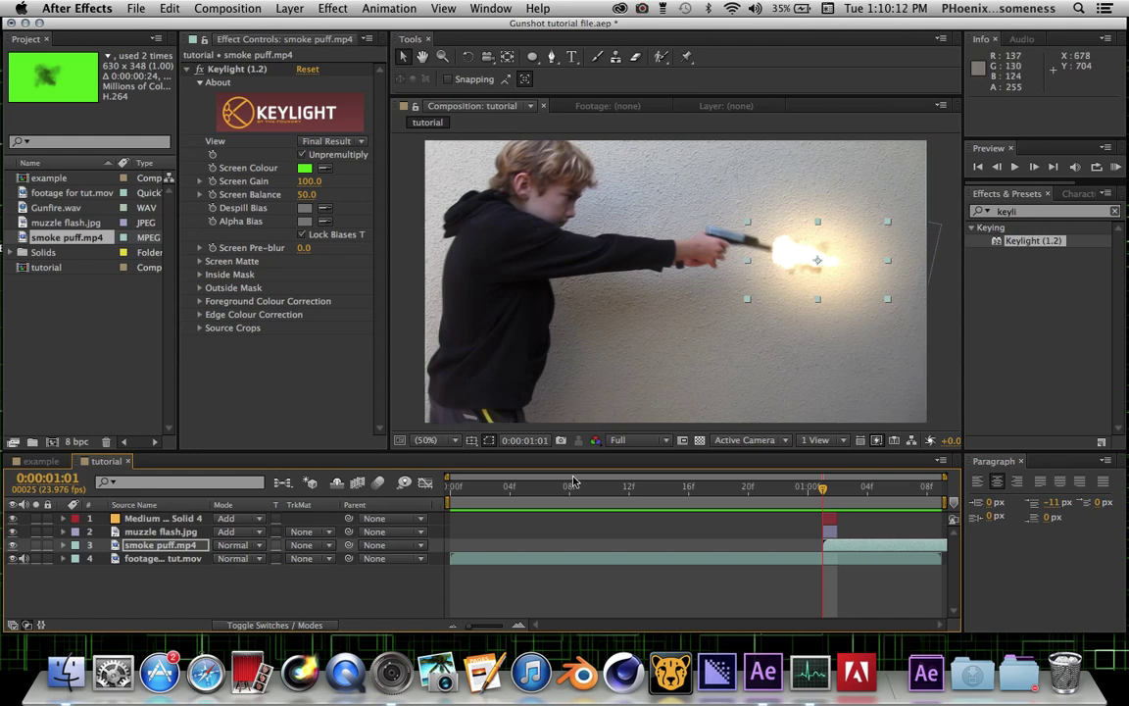
Step: Duplicate the orange light solid, delete its old elliptical mask and reset its transform
click(172, 518)
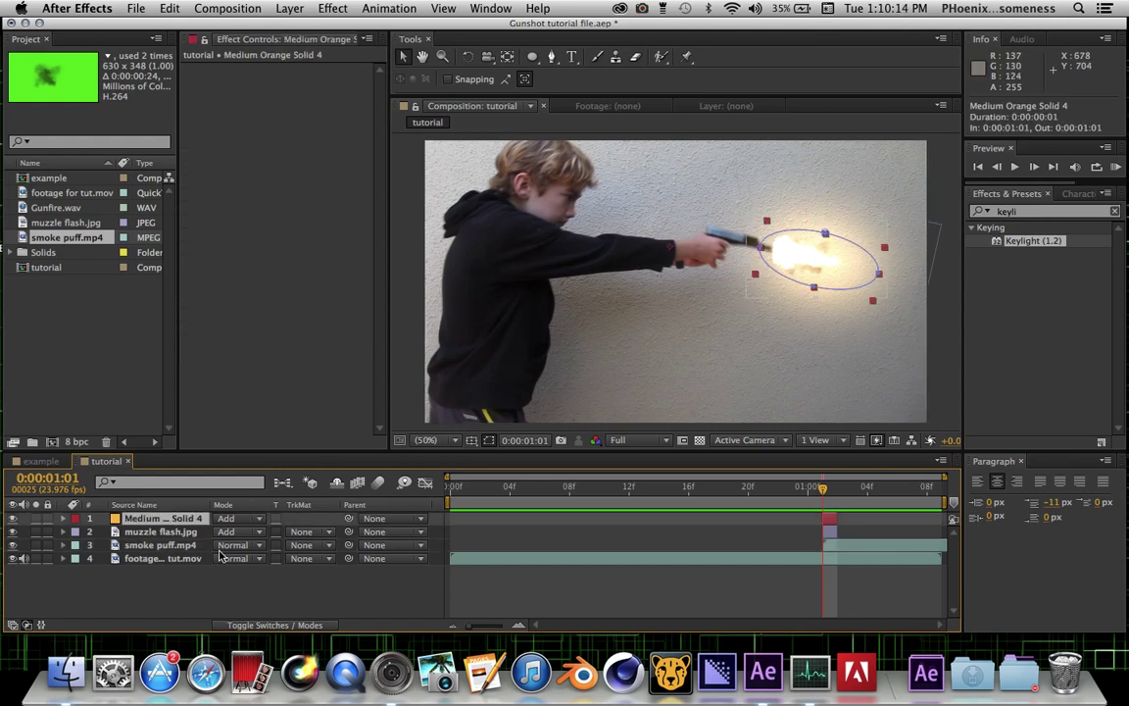
key(super+d)
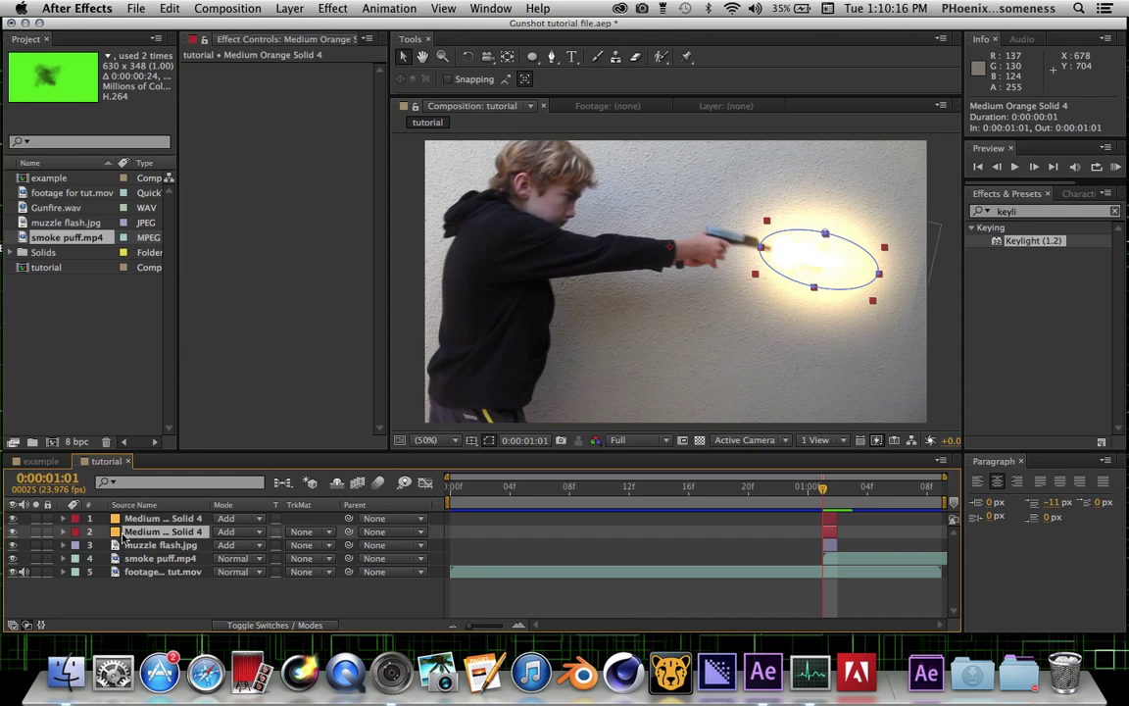
click(63, 532)
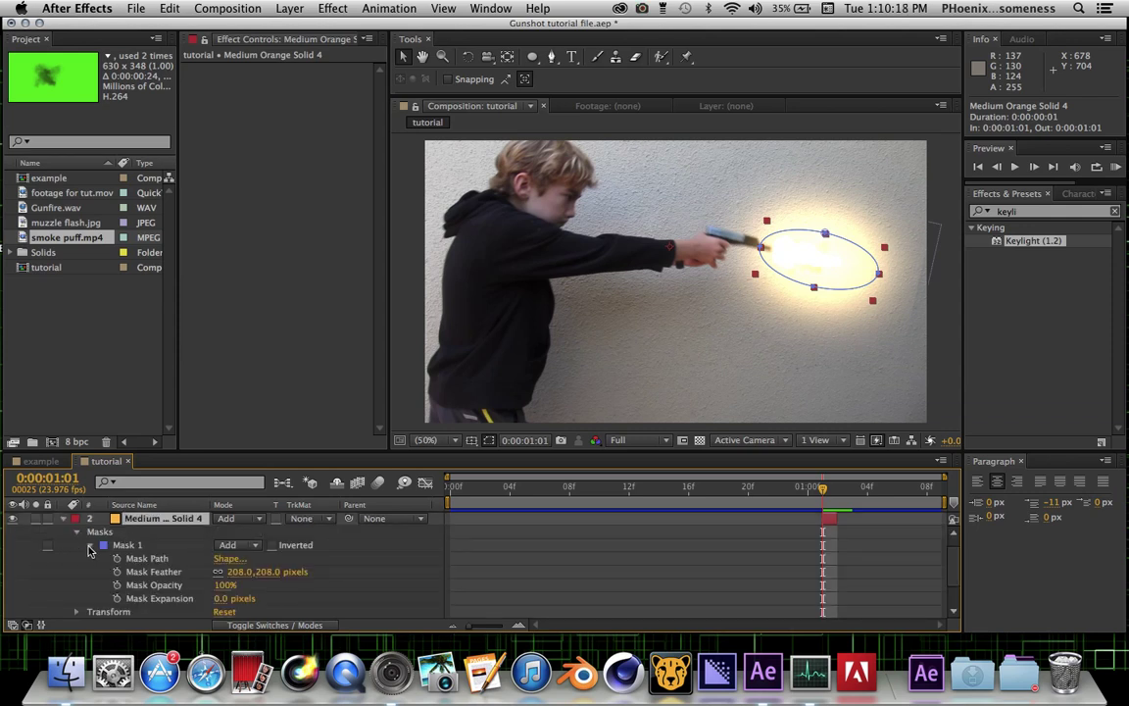
click(90, 545)
click(132, 558)
key(Delete)
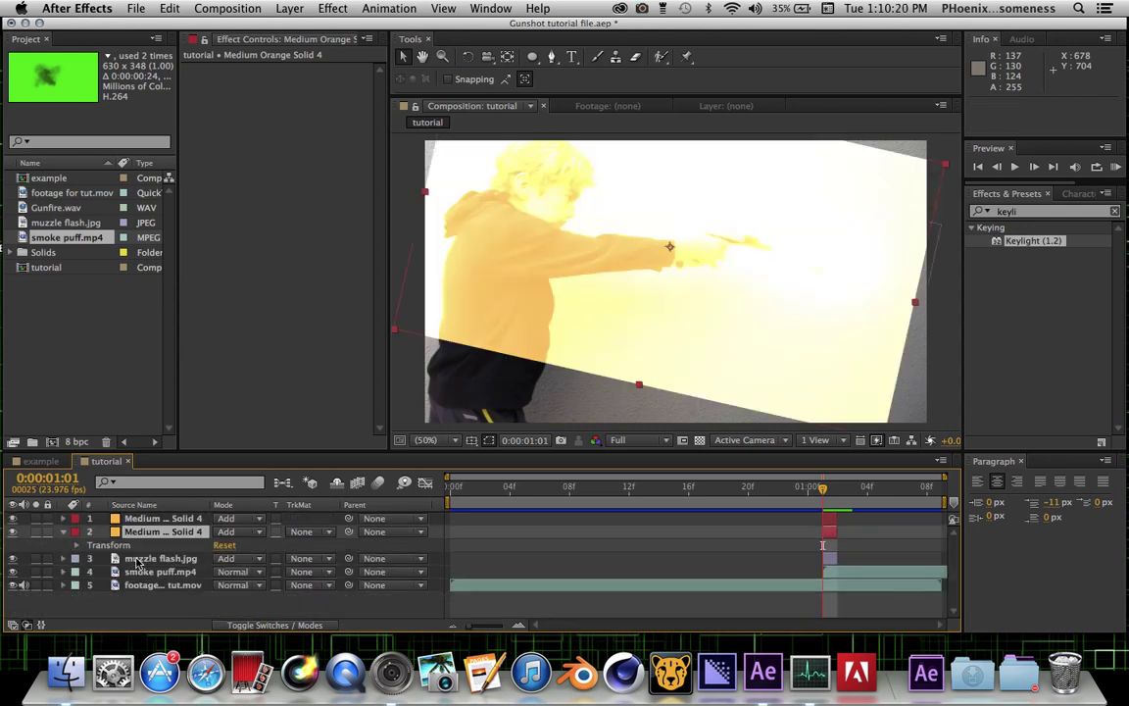
click(225, 546)
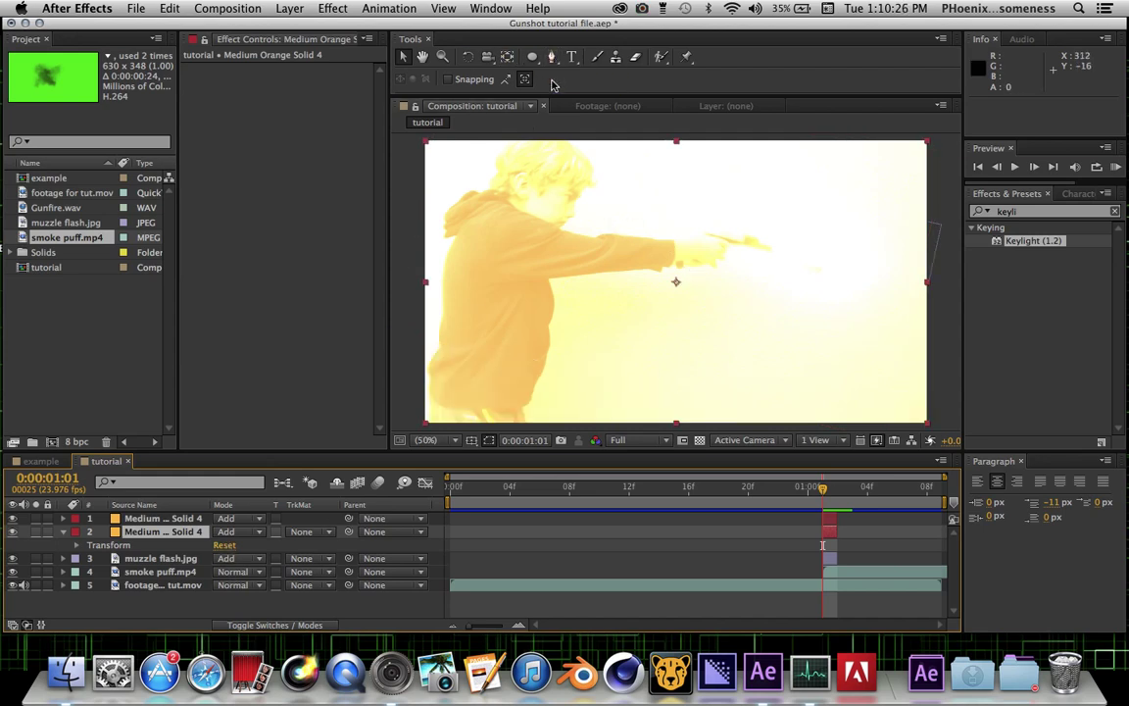
Step: Trace a closed pen mask around the gun hand, then return the view to 50%
key(g)
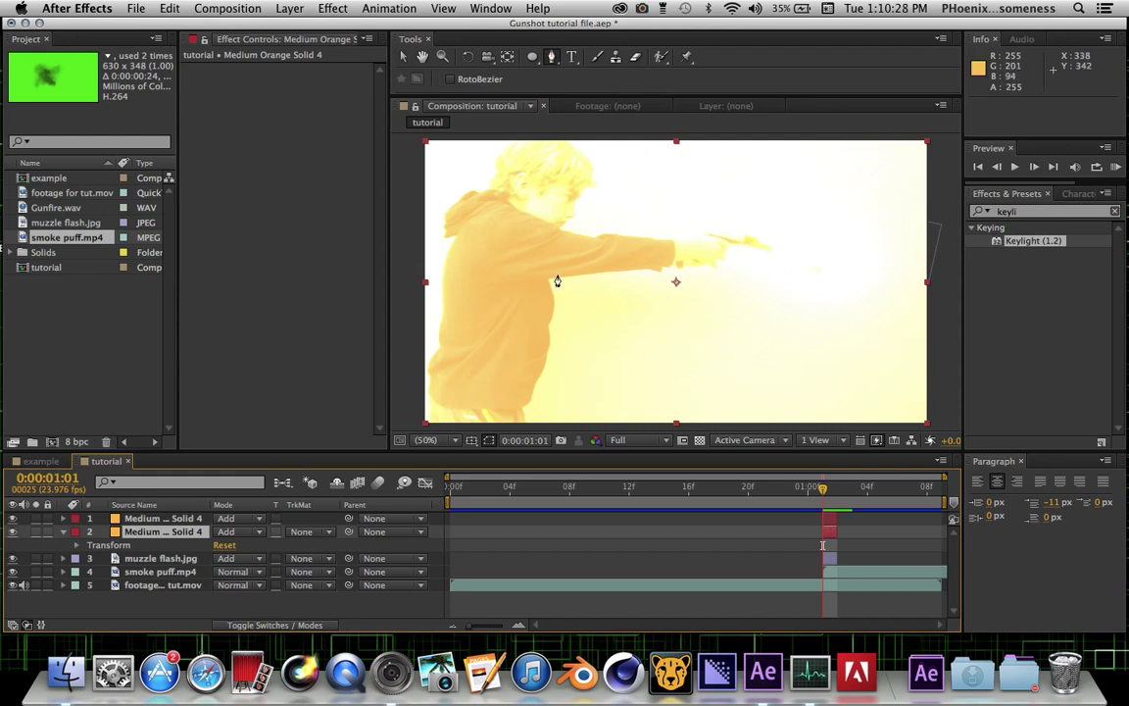
key(z)
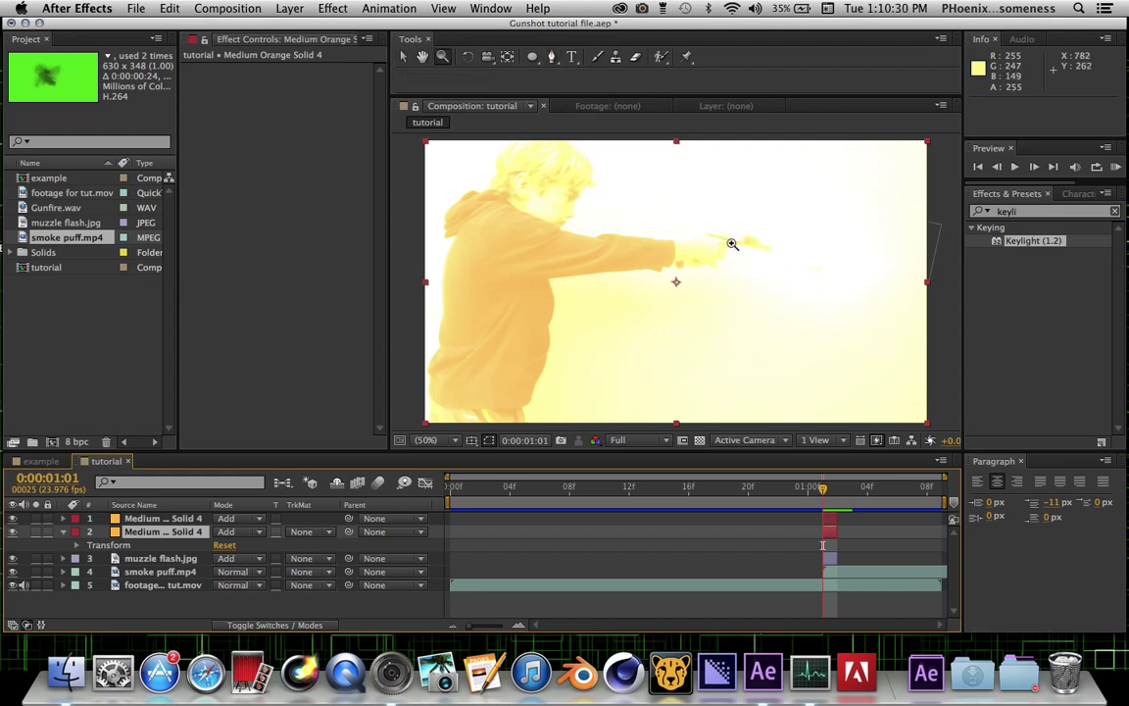
click(732, 249)
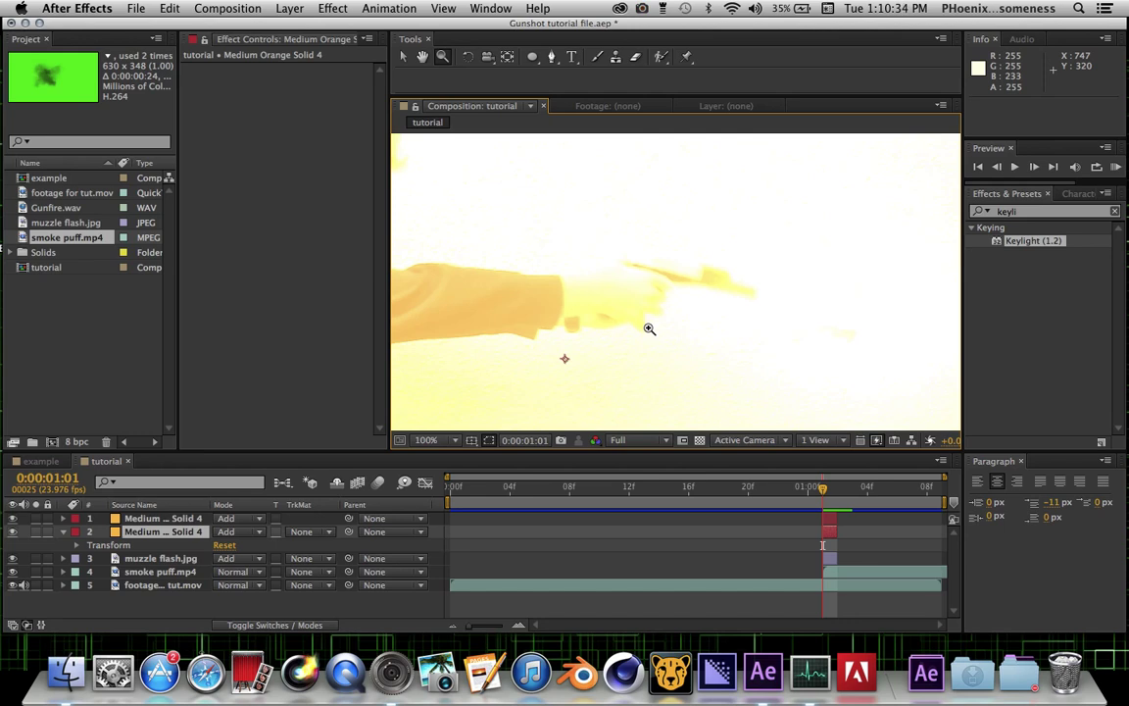
key(g)
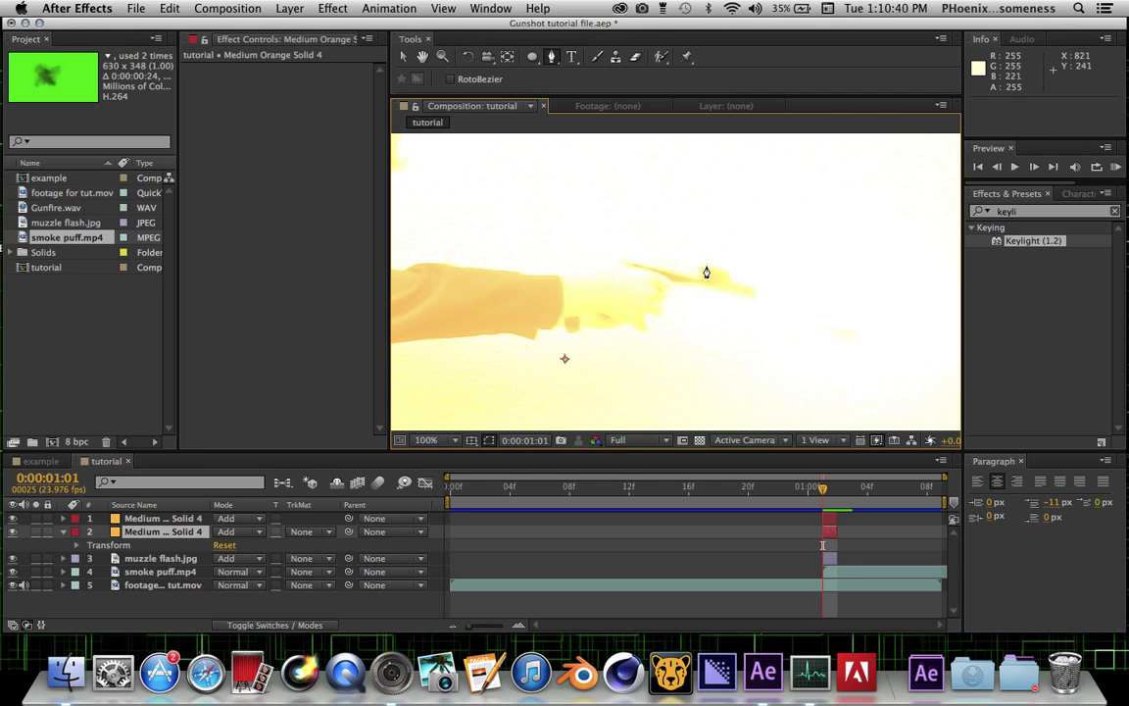
click(705, 266)
click(701, 282)
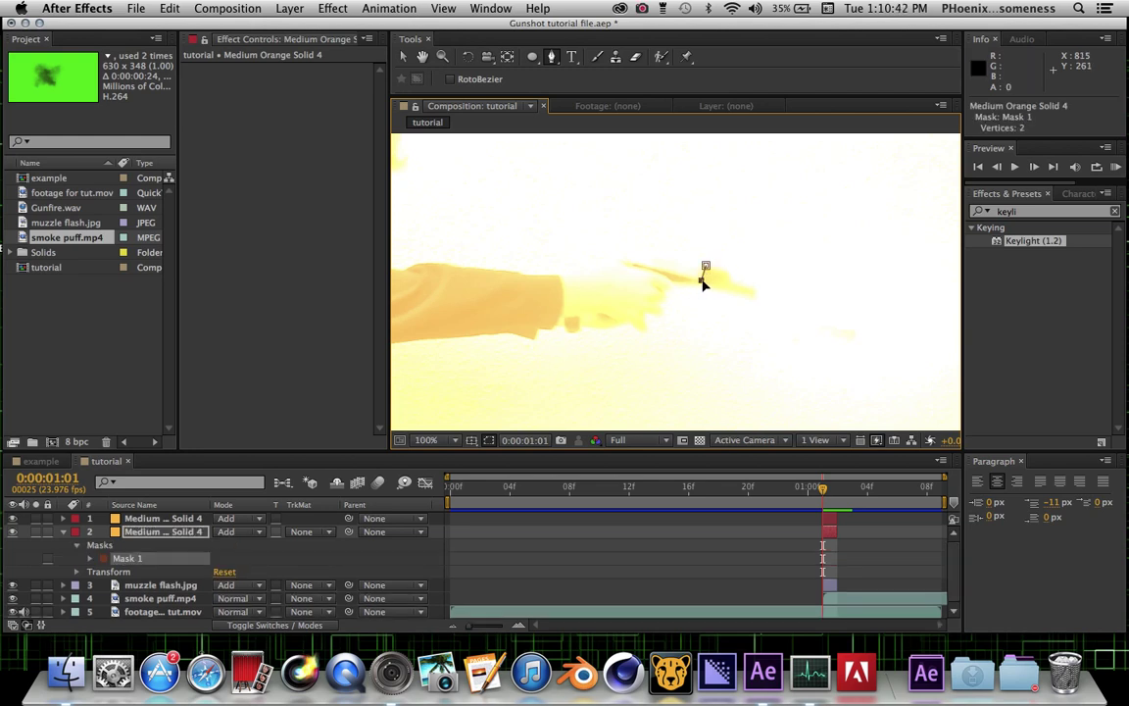
click(647, 315)
click(554, 290)
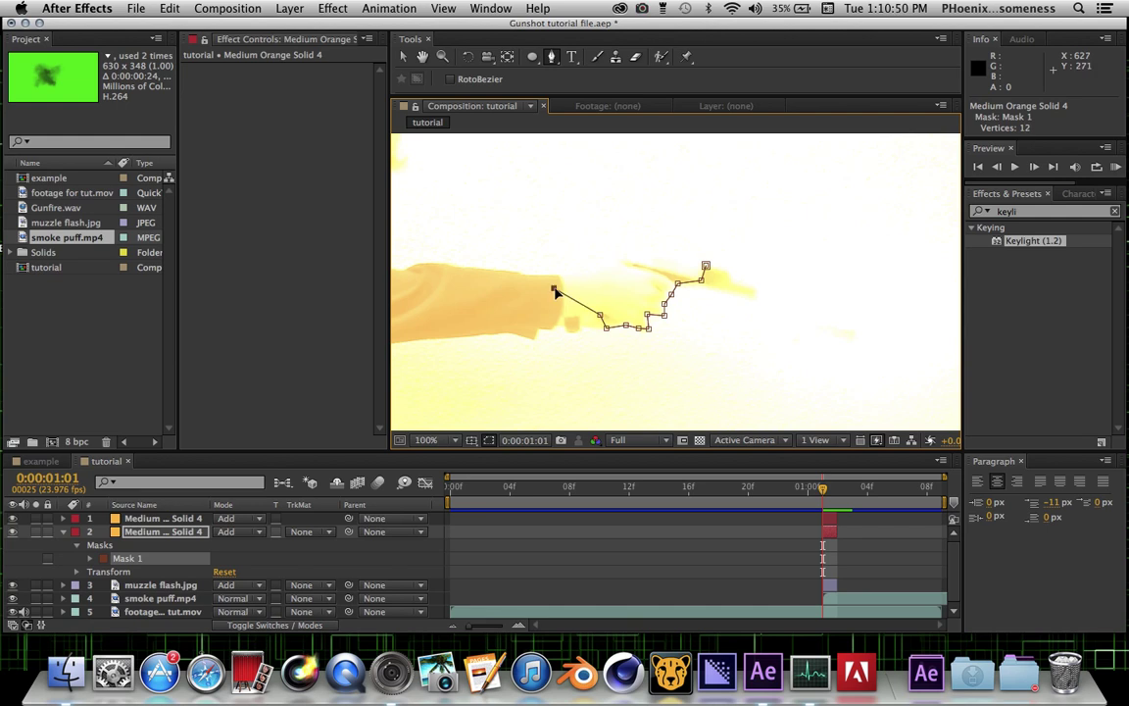
click(596, 276)
click(627, 259)
click(707, 267)
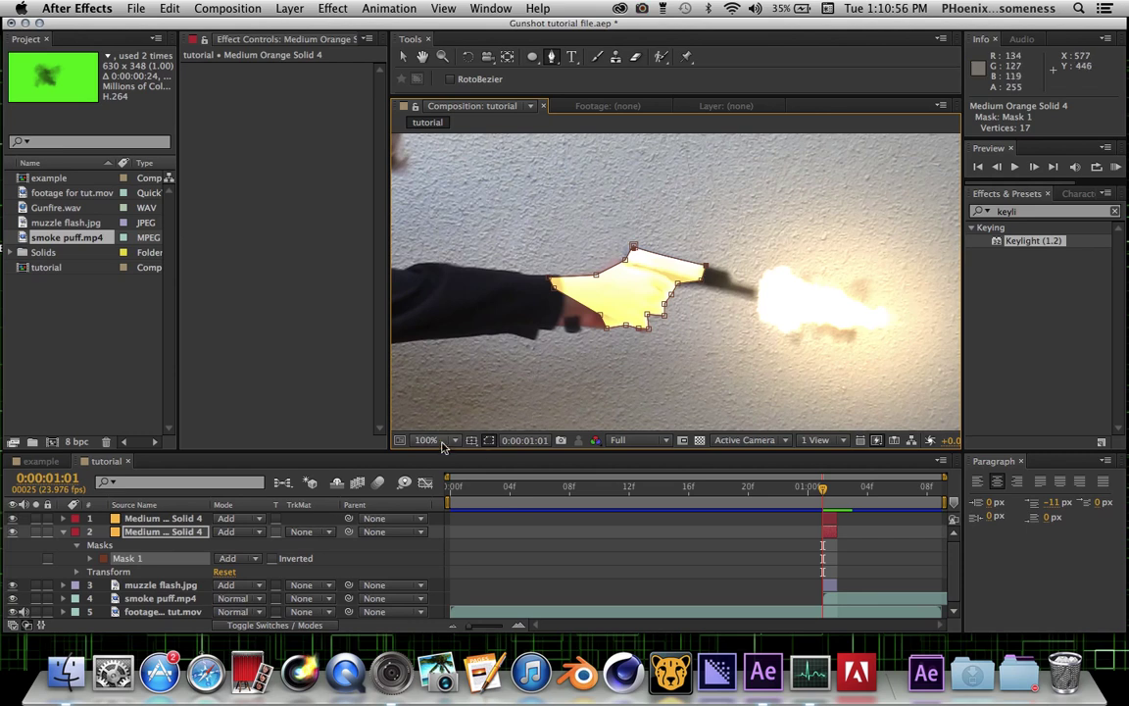
click(454, 440)
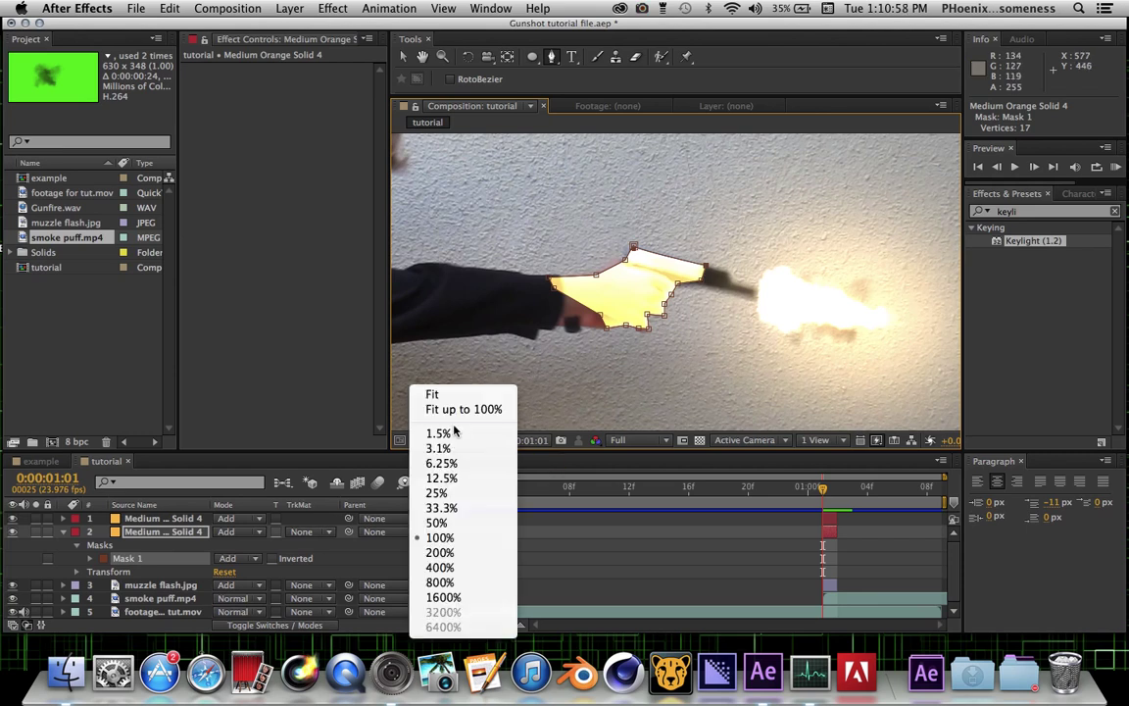
click(446, 524)
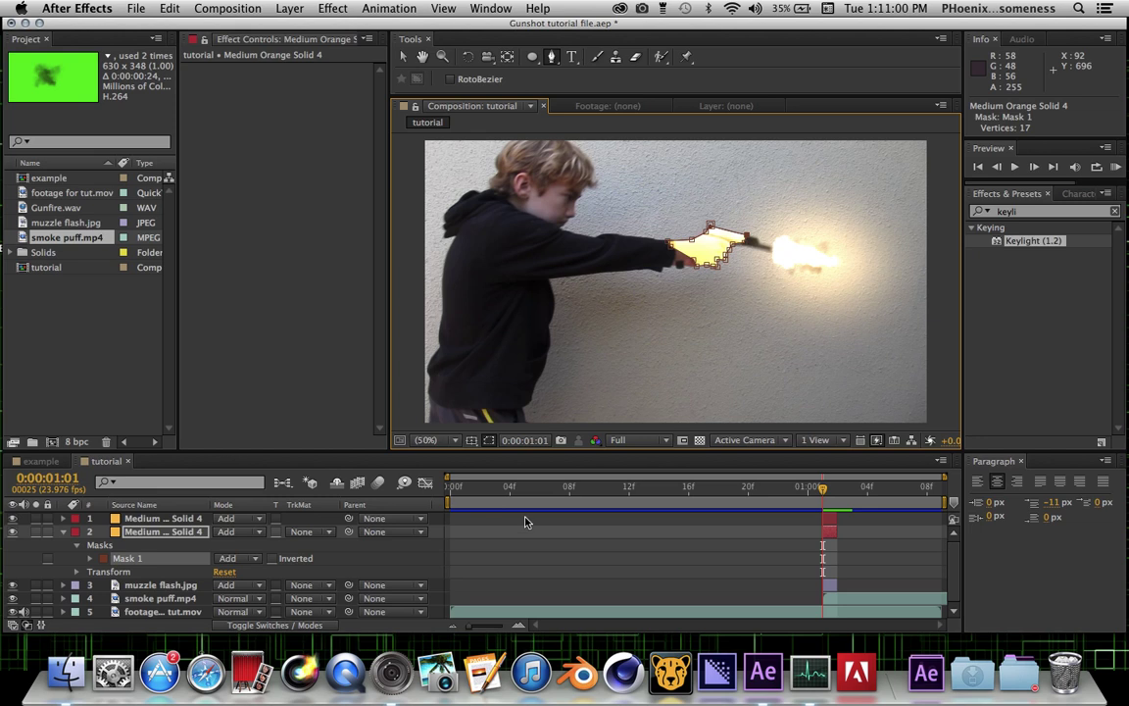
Step: Feather the hand mask to 62 px and pull its expansion slightly negative
click(89, 557)
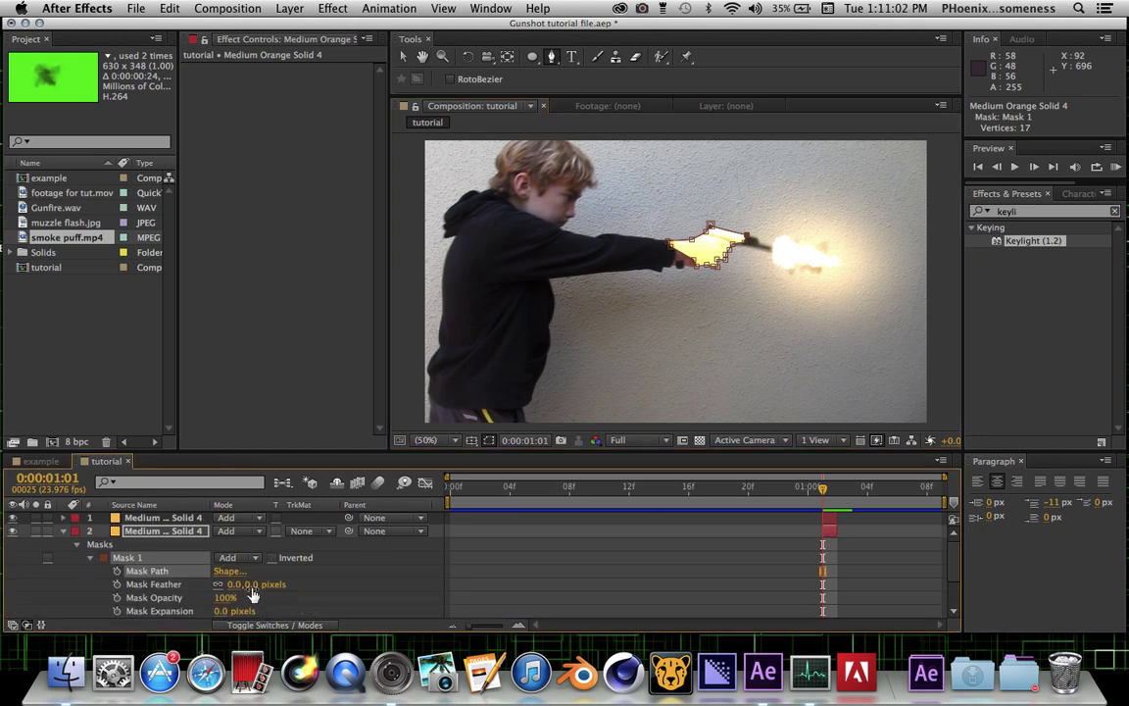
drag(238, 583, 284, 583)
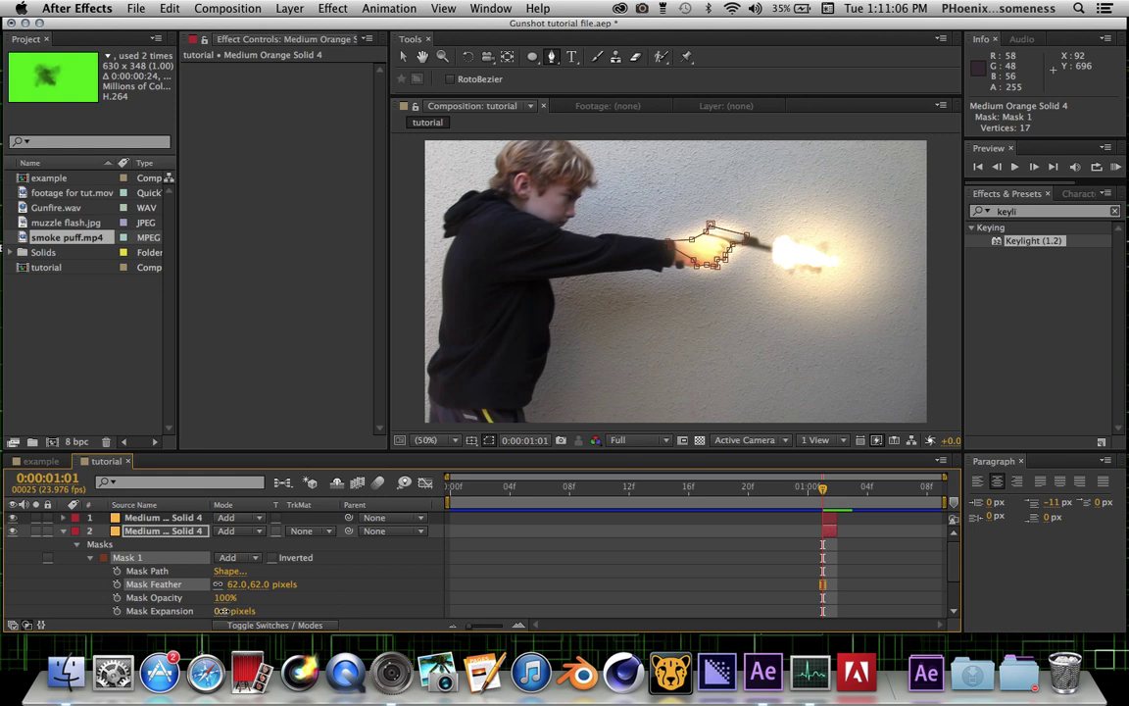
mouse_move(224, 611)
mouse_down()
mouse_move(196, 610)
mouse_move(219, 616)
mouse_up()
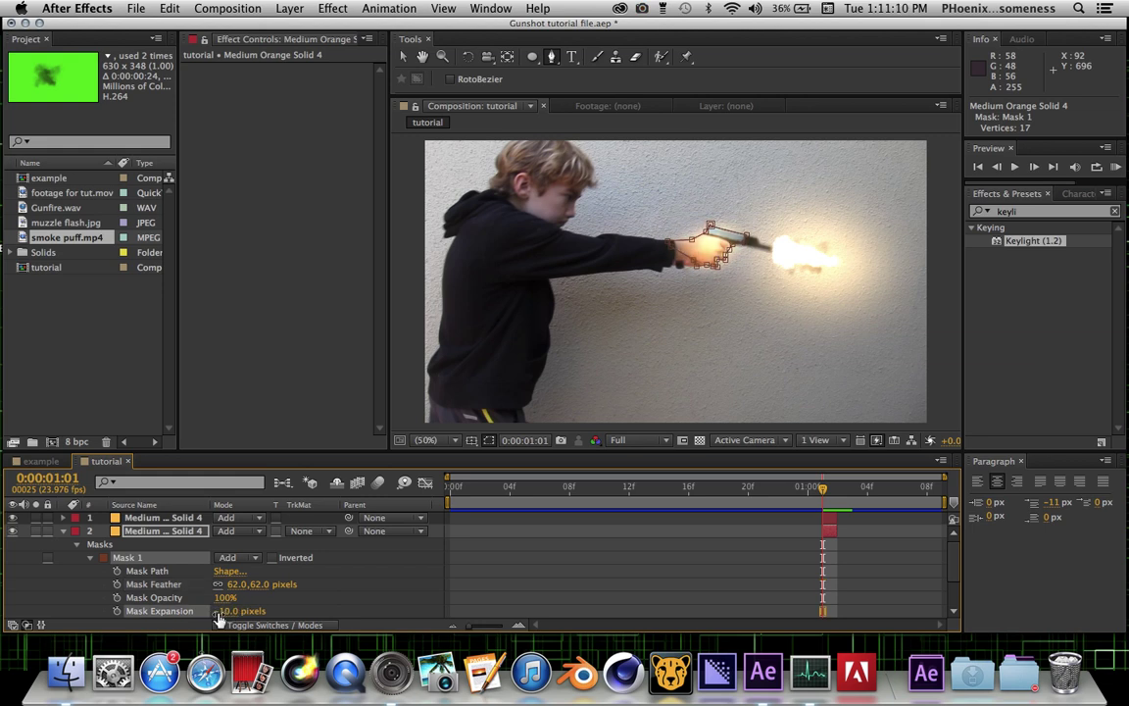
drag(223, 610, 225, 610)
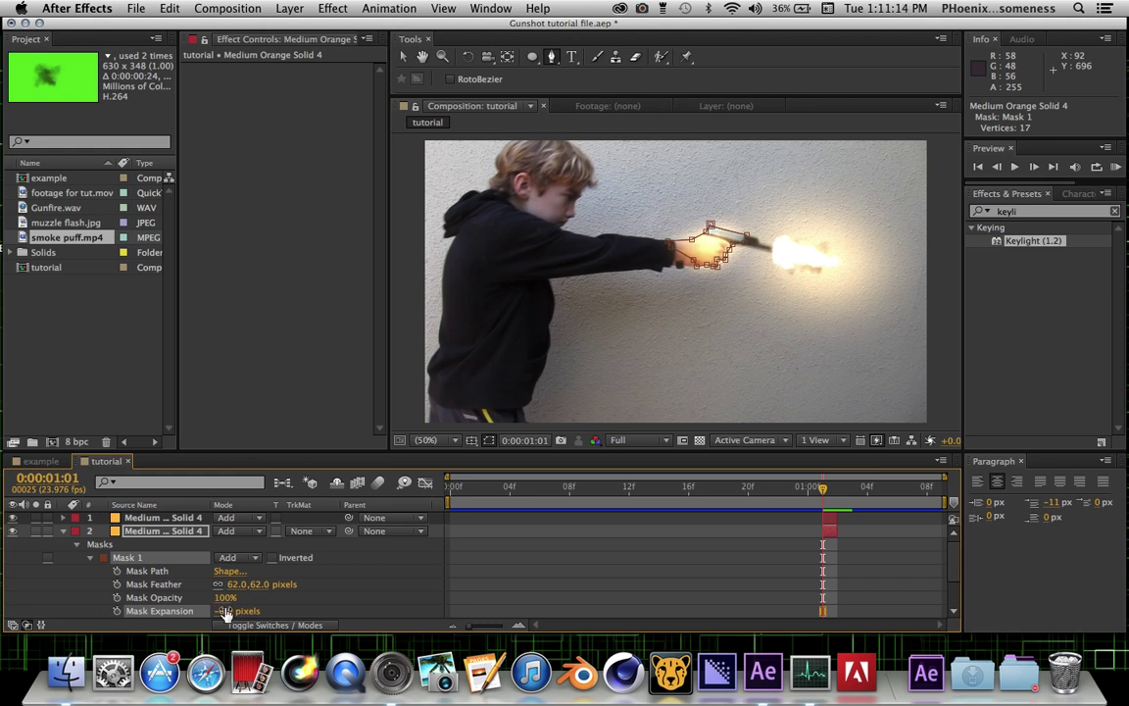
click(89, 558)
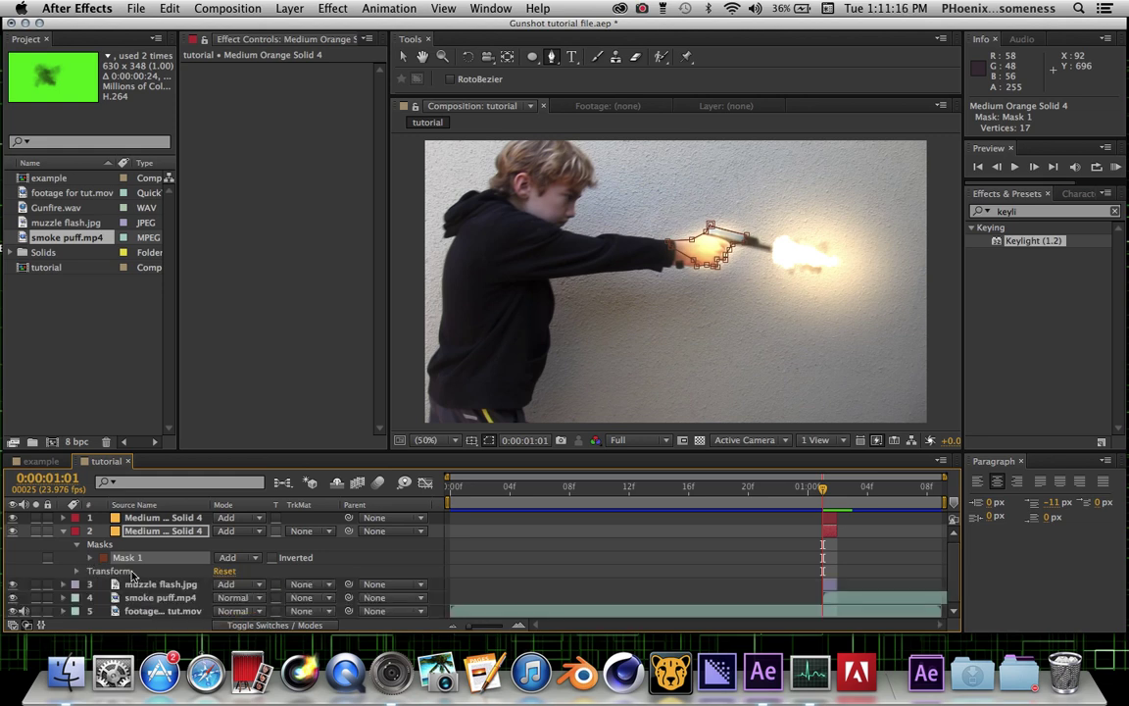
click(169, 532)
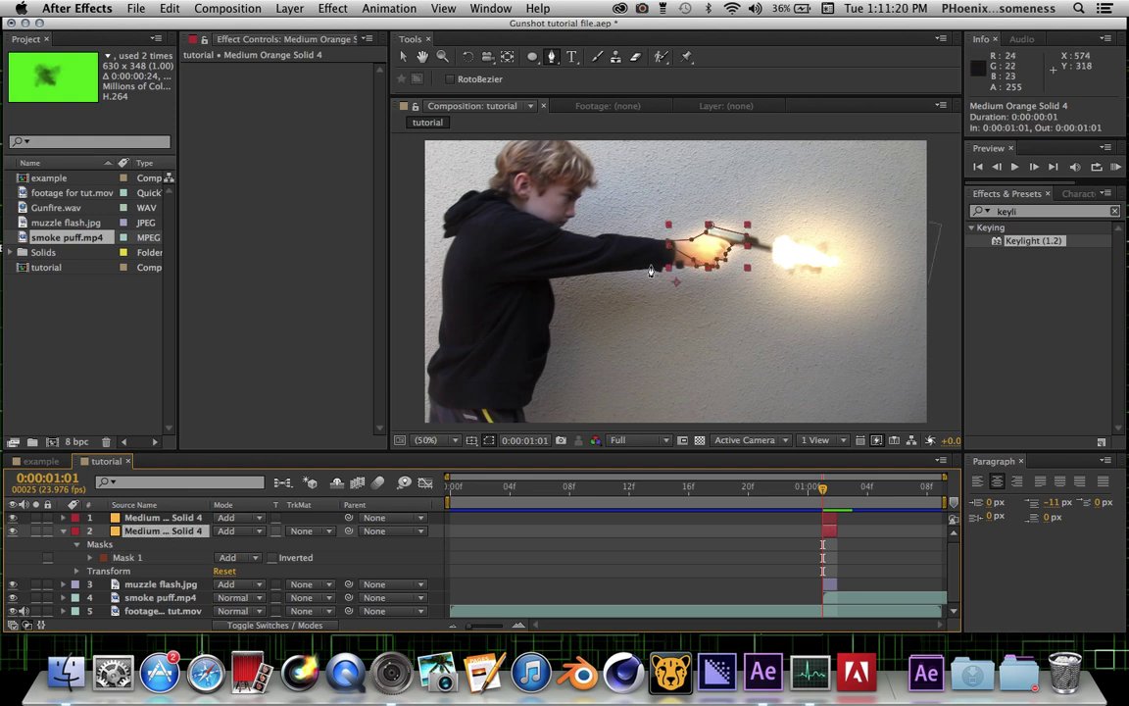
Step: Draw a closed mask outline over the boy's cheek and nose, removing stray points
scroll(650, 271, up, 2)
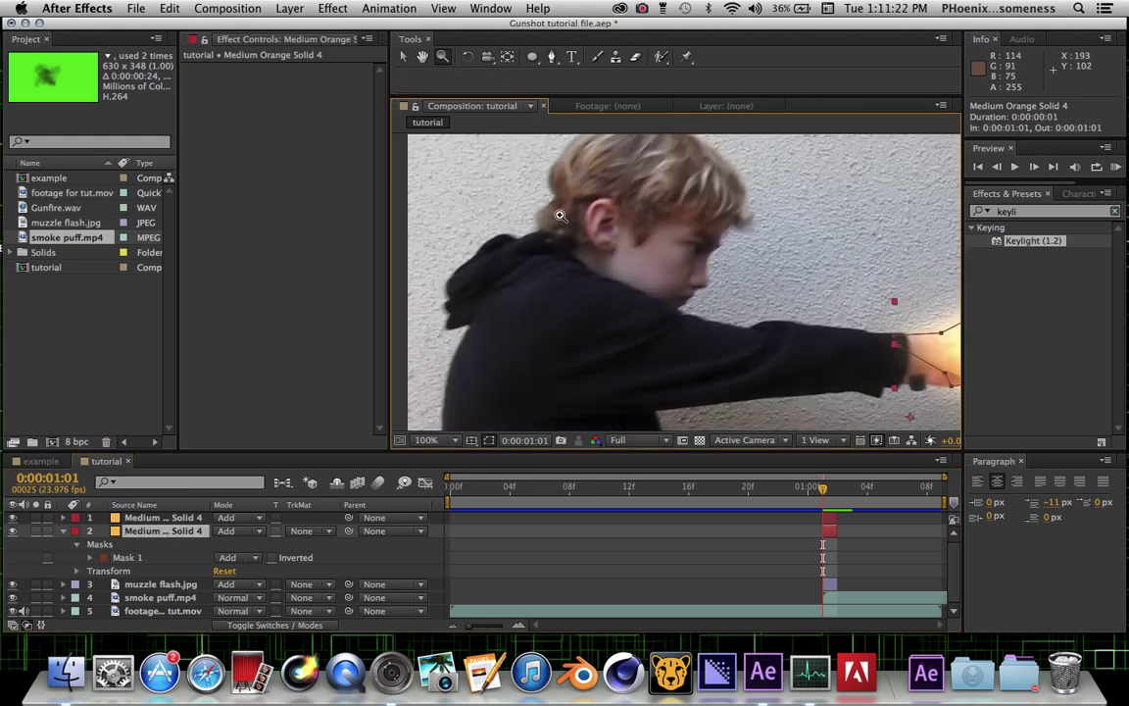
click(727, 224)
click(718, 245)
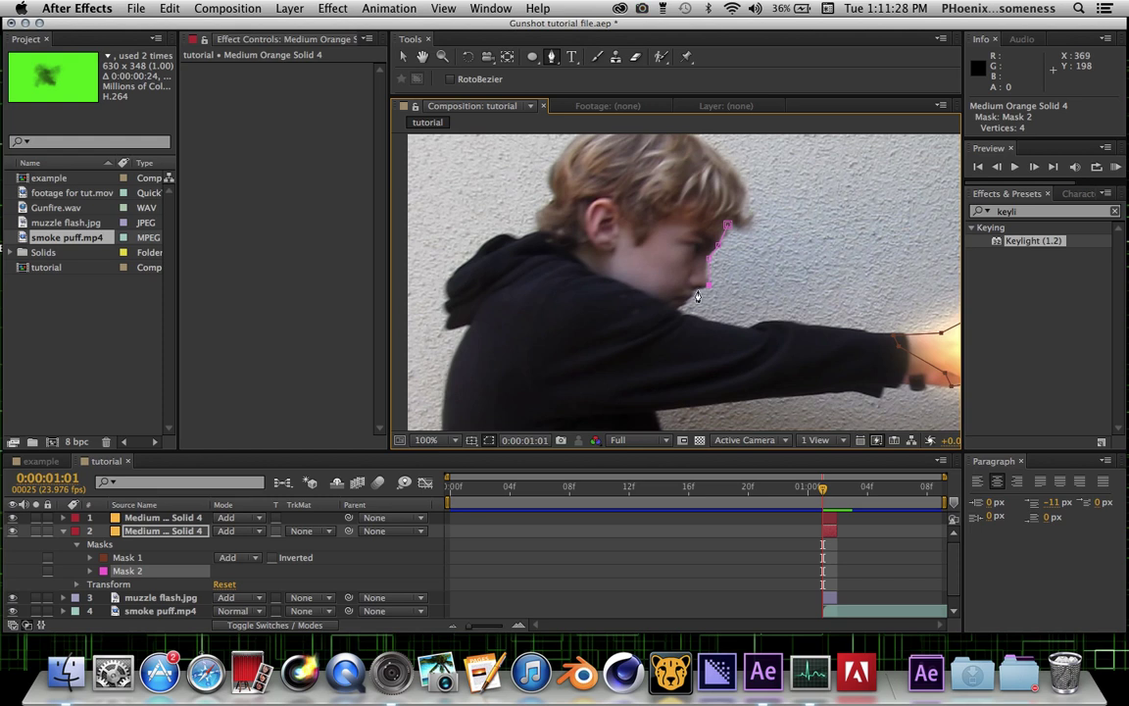
click(687, 265)
click(700, 256)
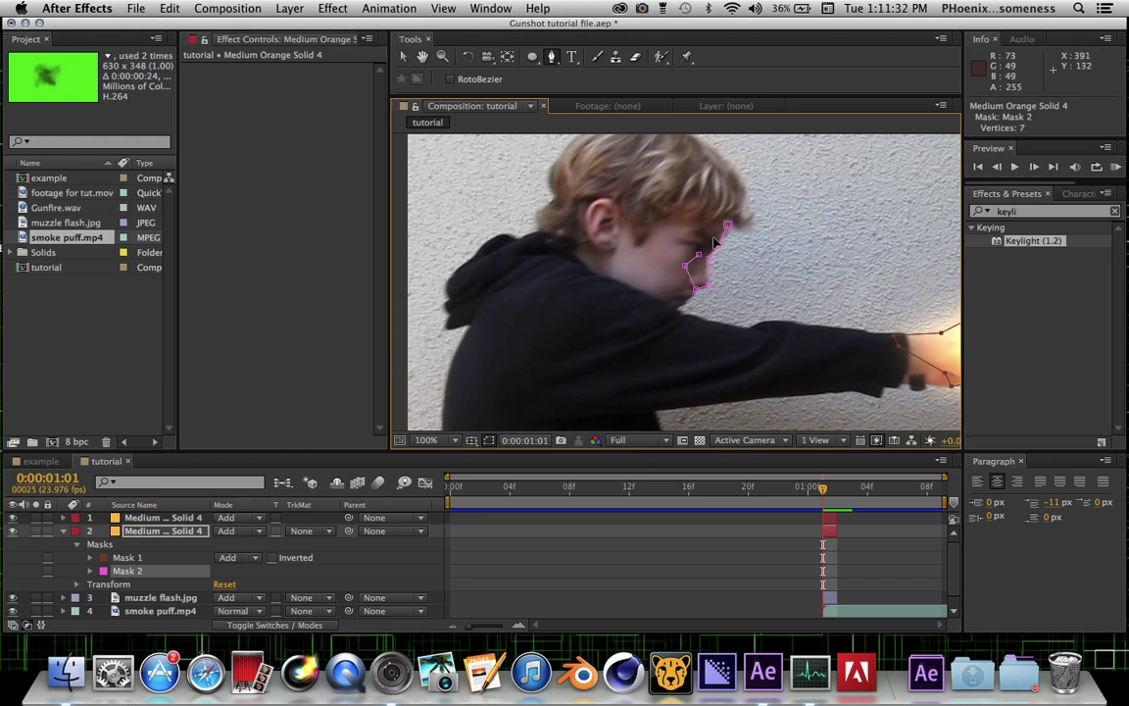
click(708, 236)
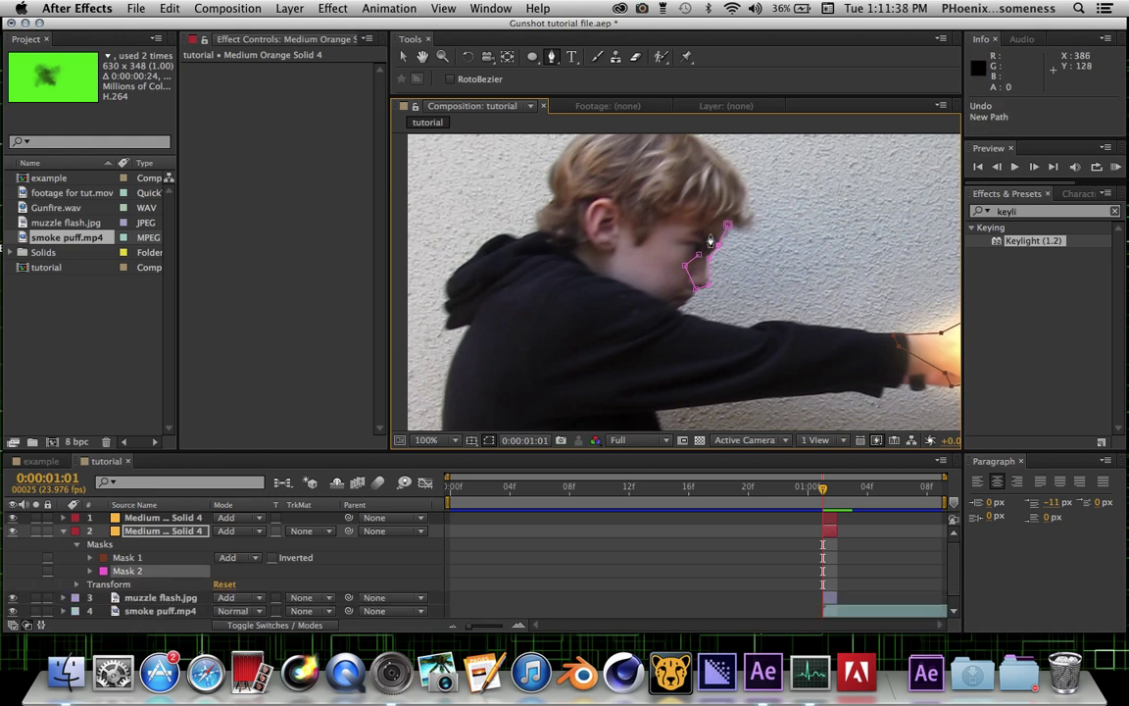
key(super+z)
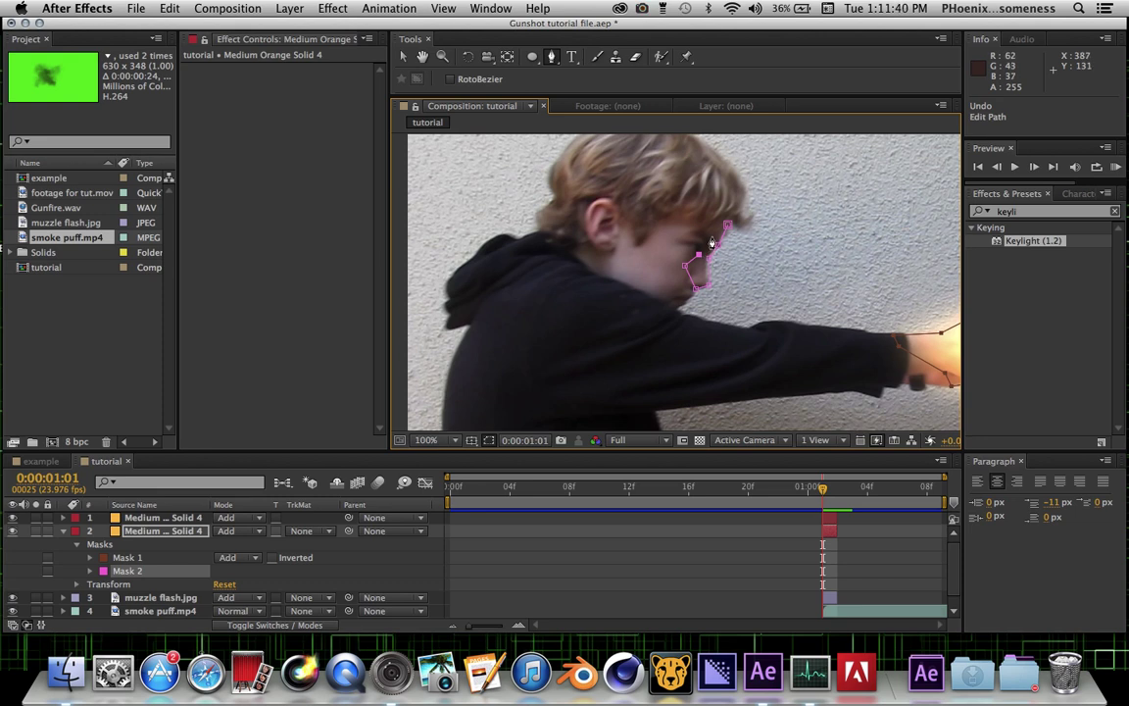
click(706, 237)
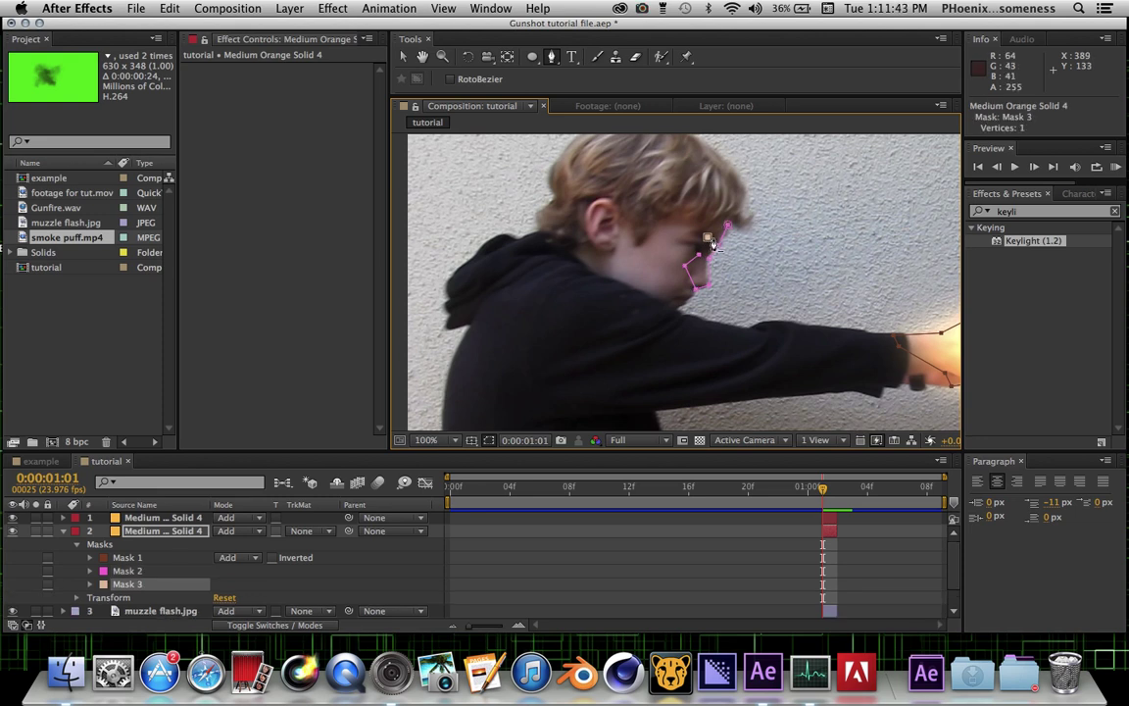
key(super+z)
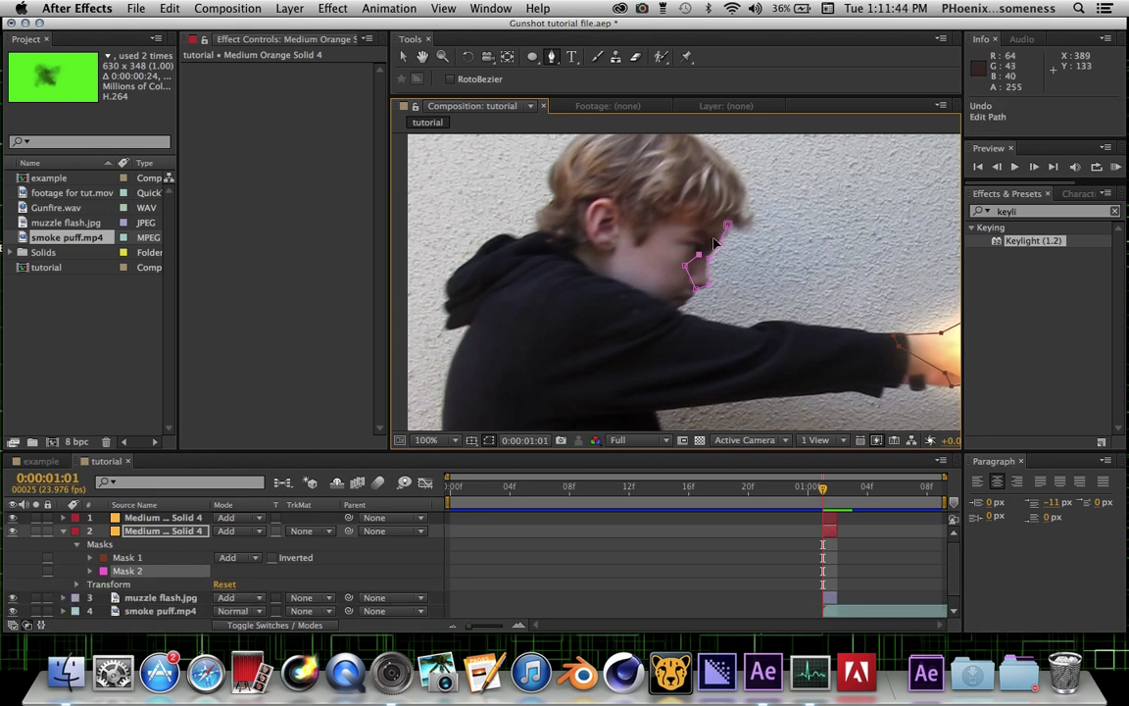
click(708, 243)
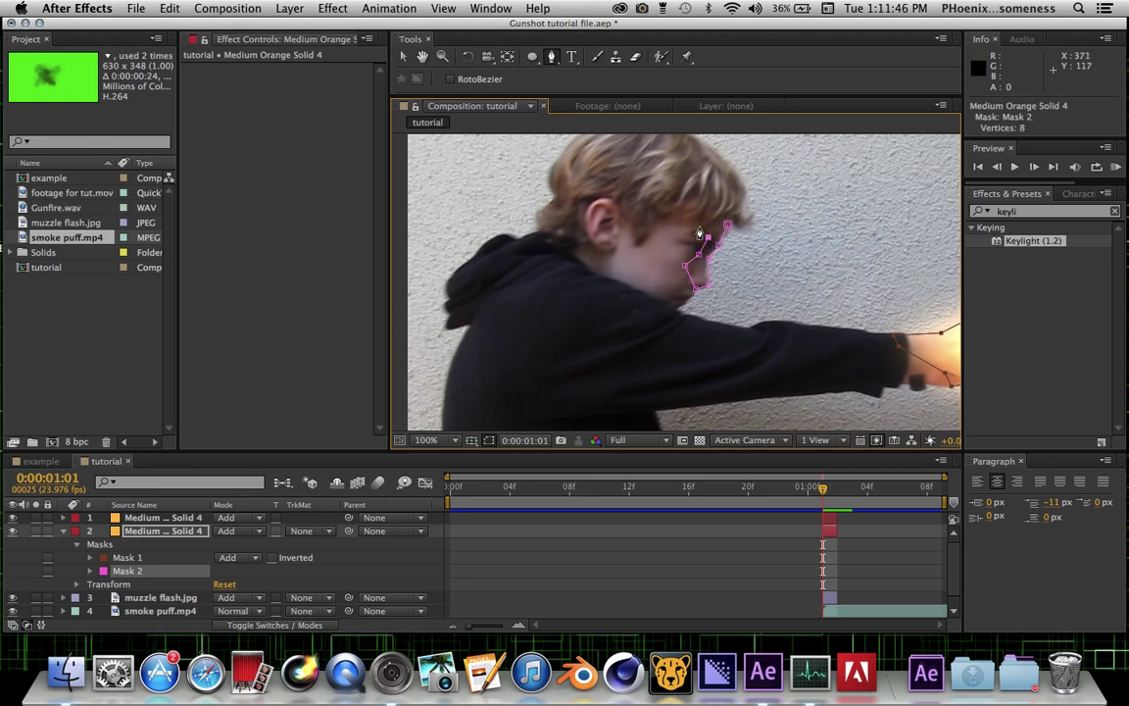
click(727, 229)
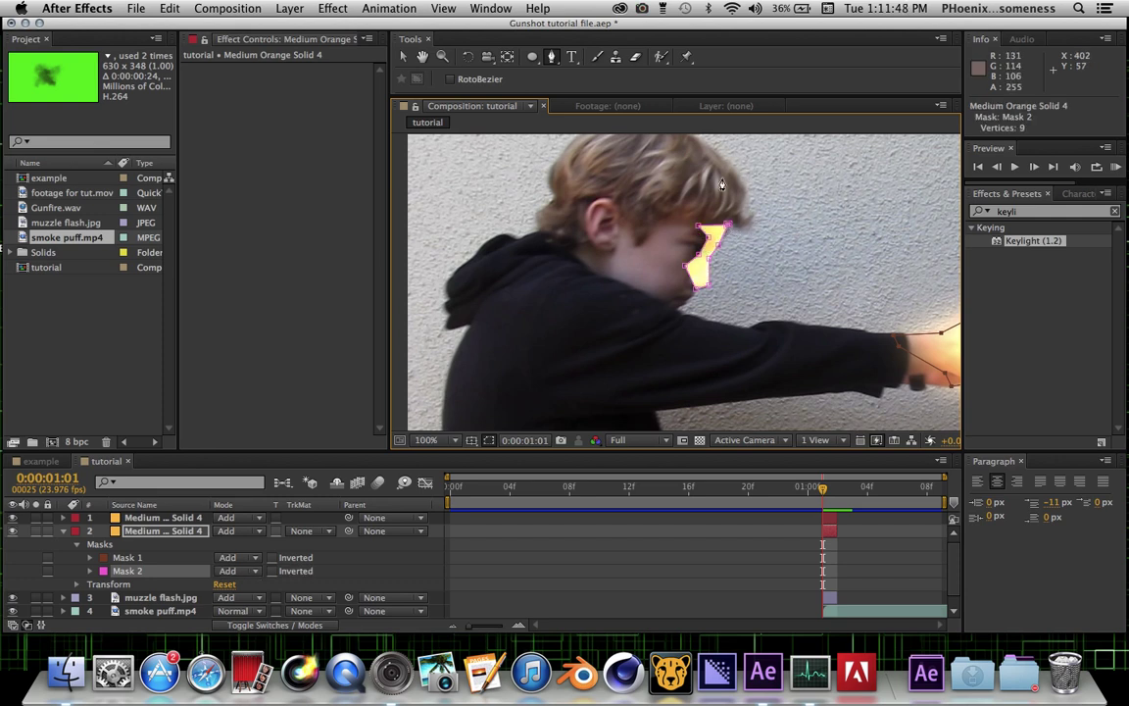
Step: Feather the face mask by 32 pixels
click(90, 571)
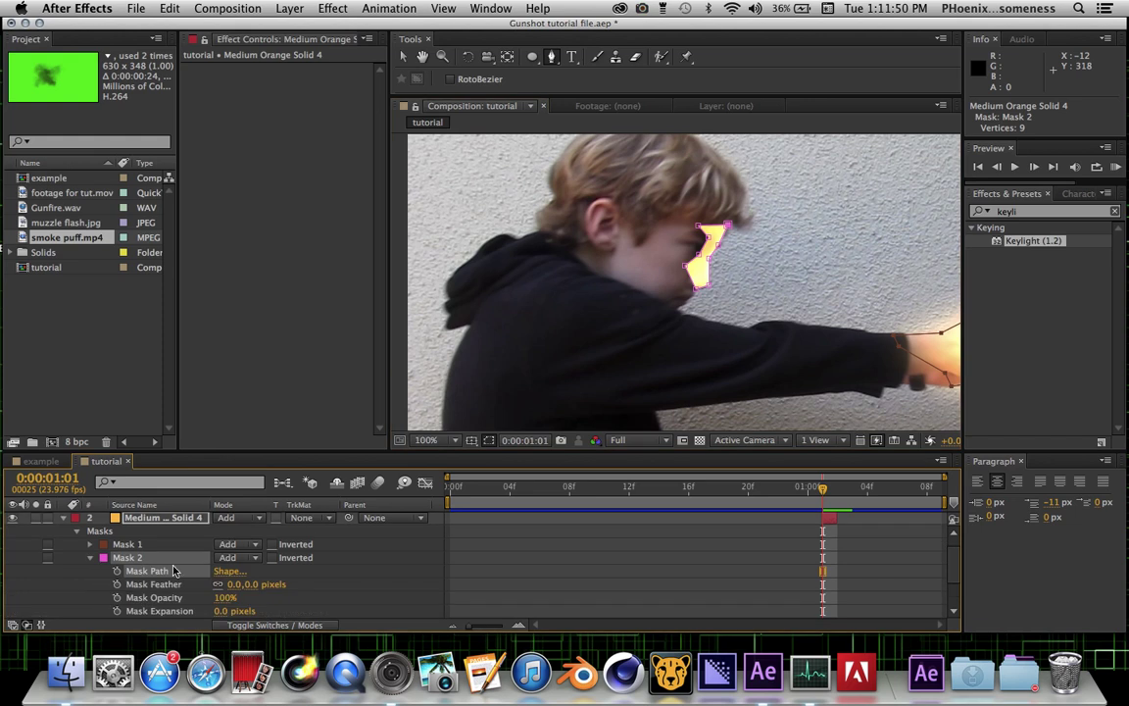
drag(232, 584, 216, 609)
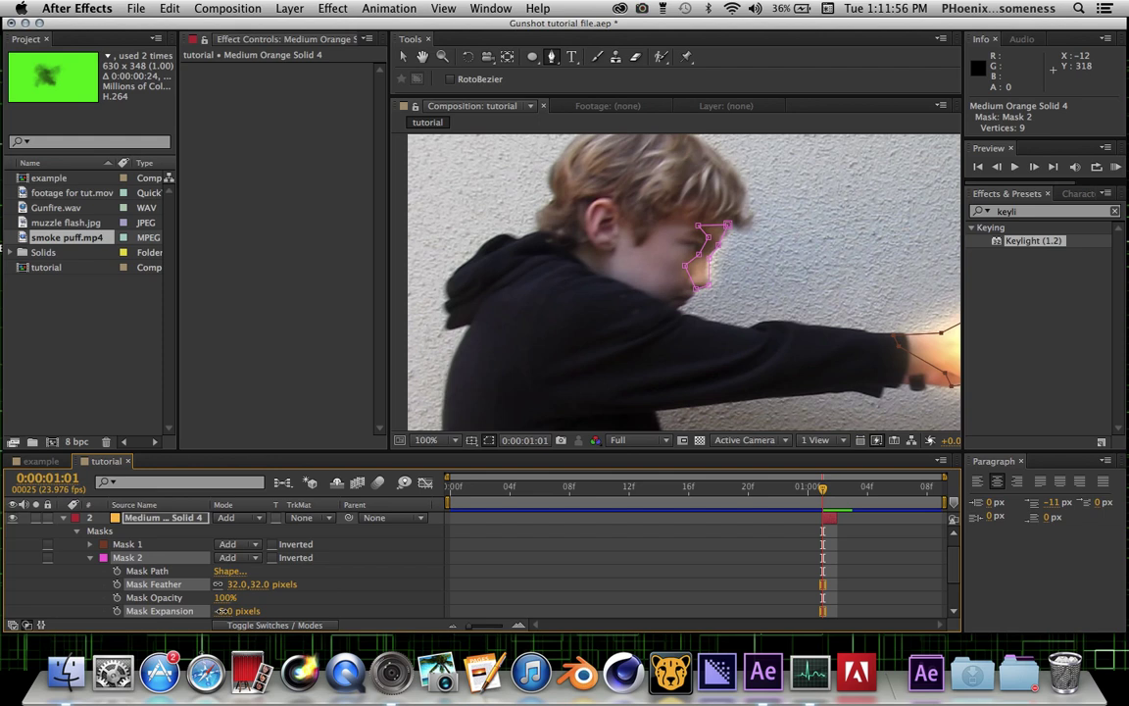
click(90, 558)
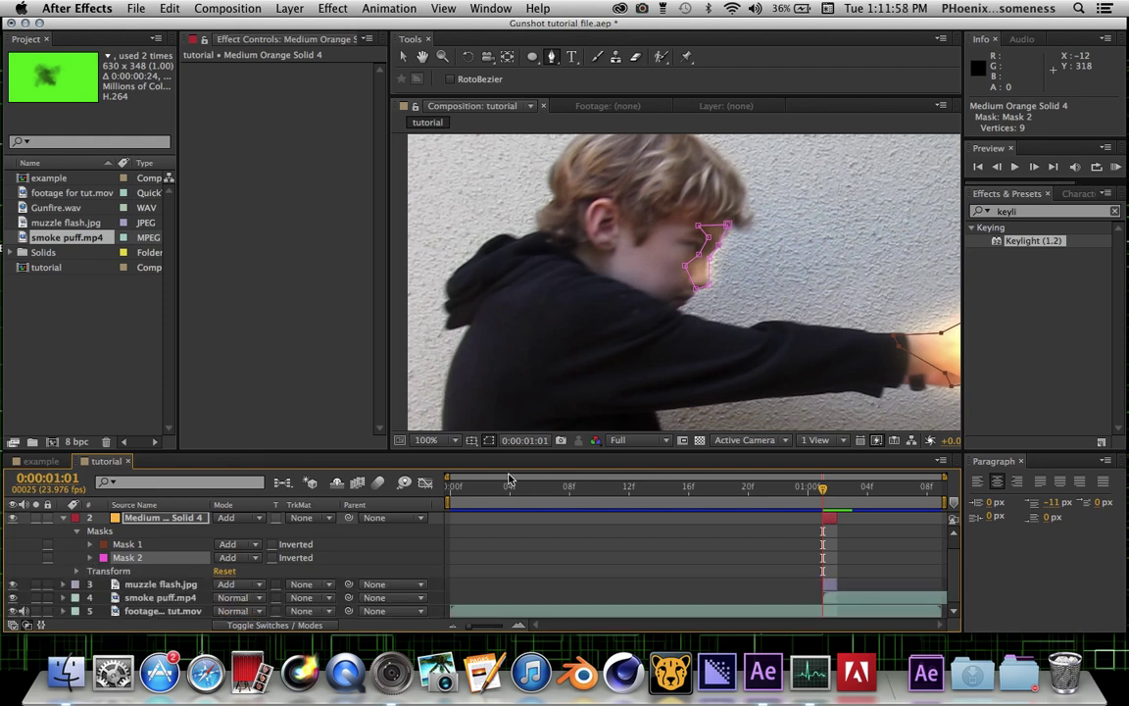
Step: Draw a closed four-point mask along the boy's hairline
click(705, 155)
click(731, 178)
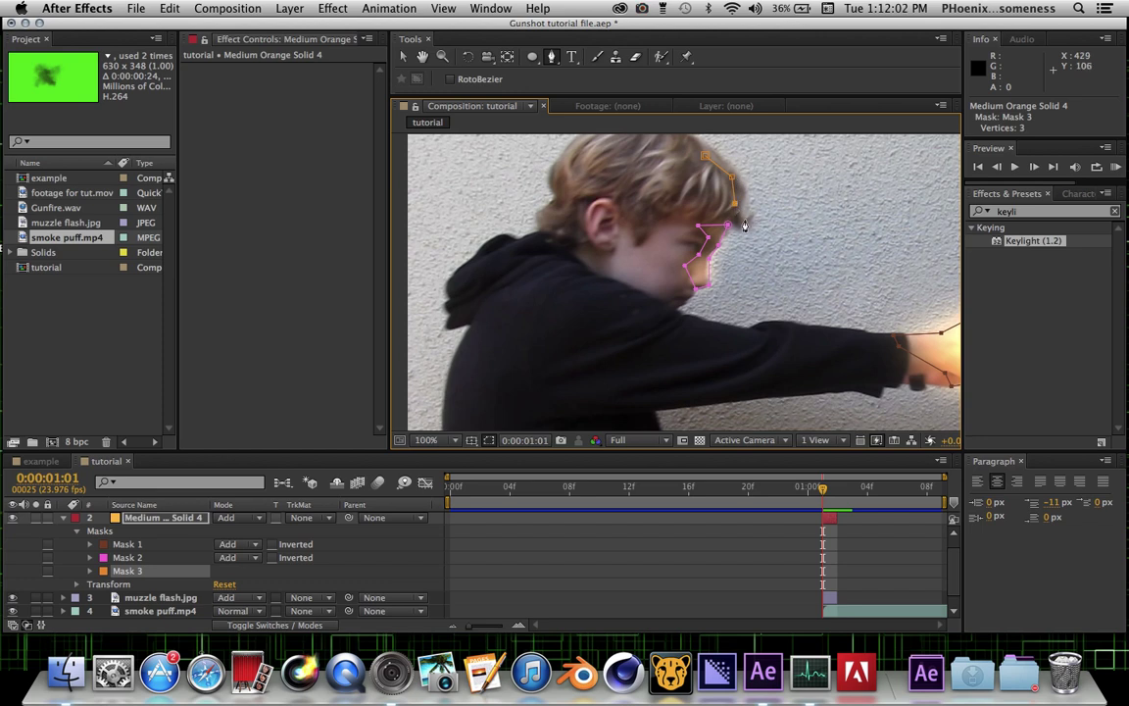
click(732, 203)
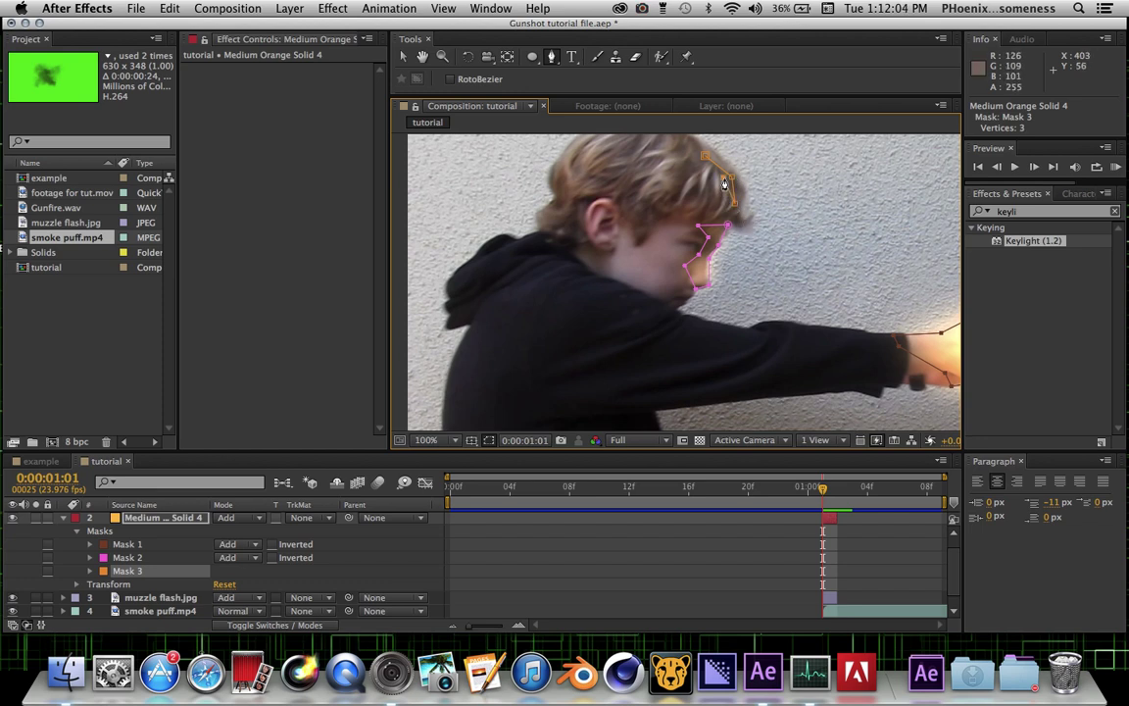
click(712, 170)
click(705, 155)
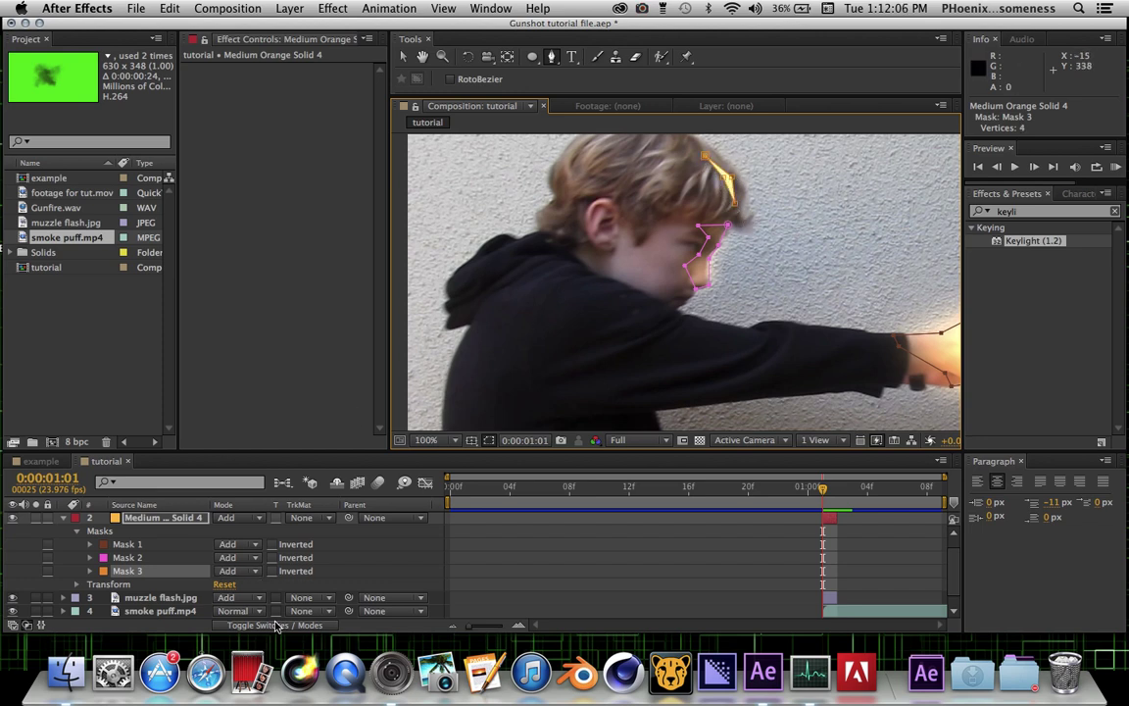
Step: Feather the hair mask 14 pixels and fit the whole frame in the viewer
click(89, 570)
drag(231, 584, 256, 585)
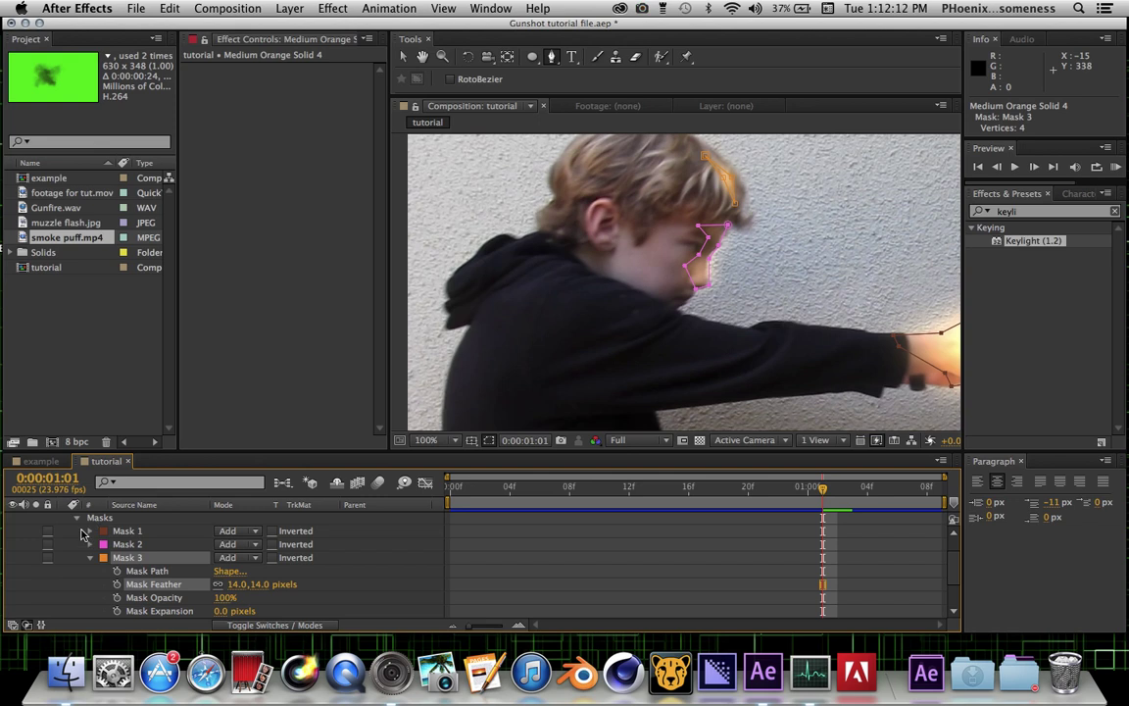
click(91, 559)
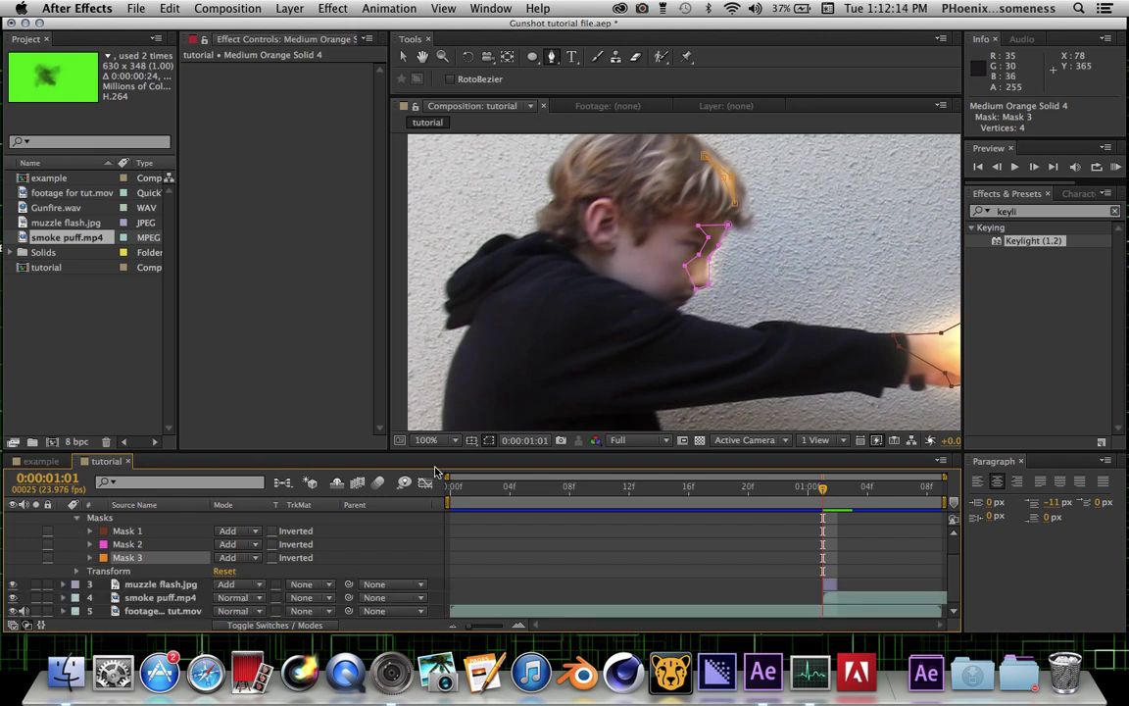
click(441, 440)
click(432, 394)
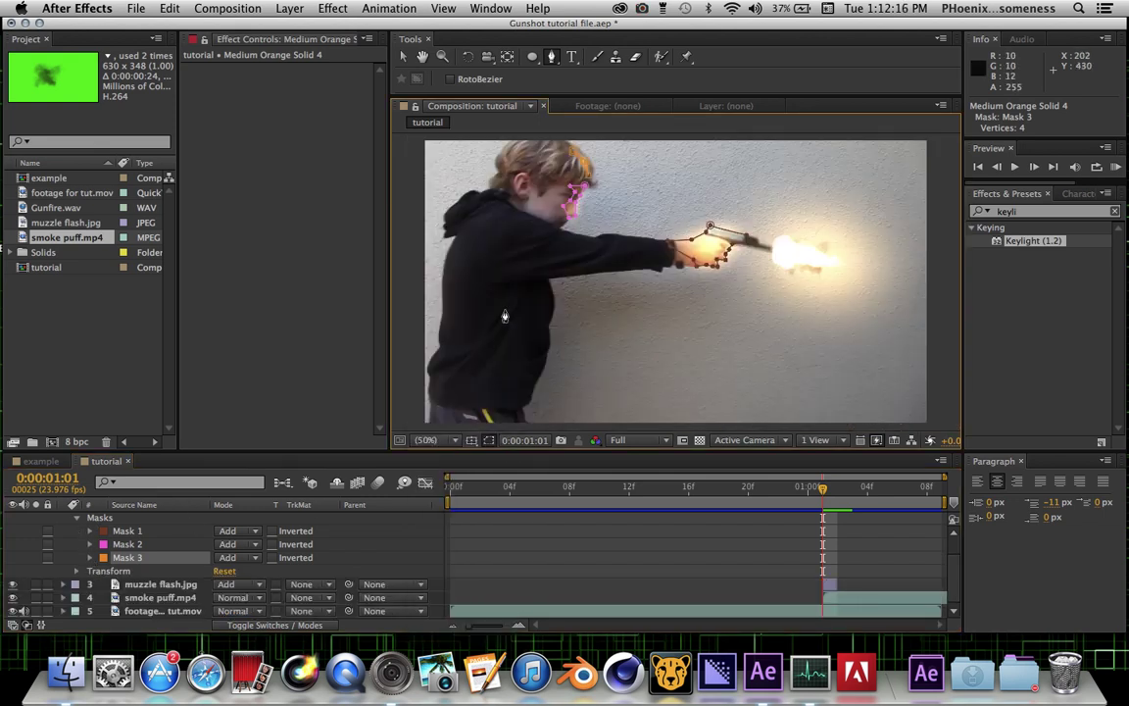
Step: Zoom in on the torso and draw a closed mask along the boy's chest edge
key(z)
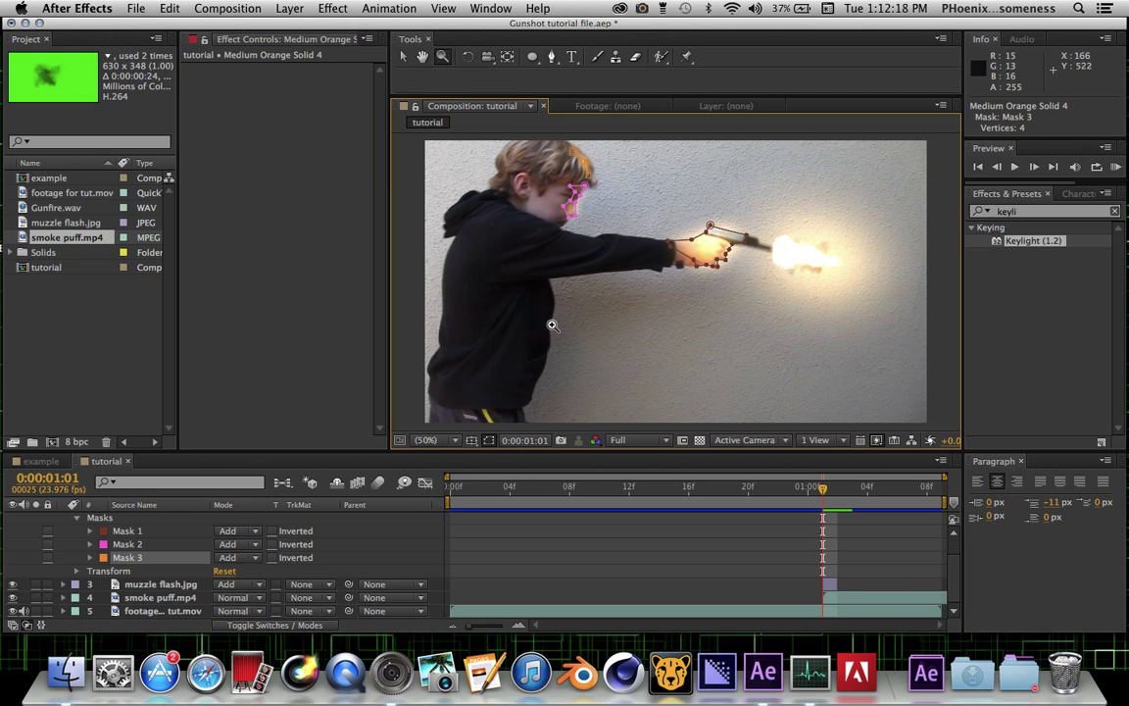
click(552, 325)
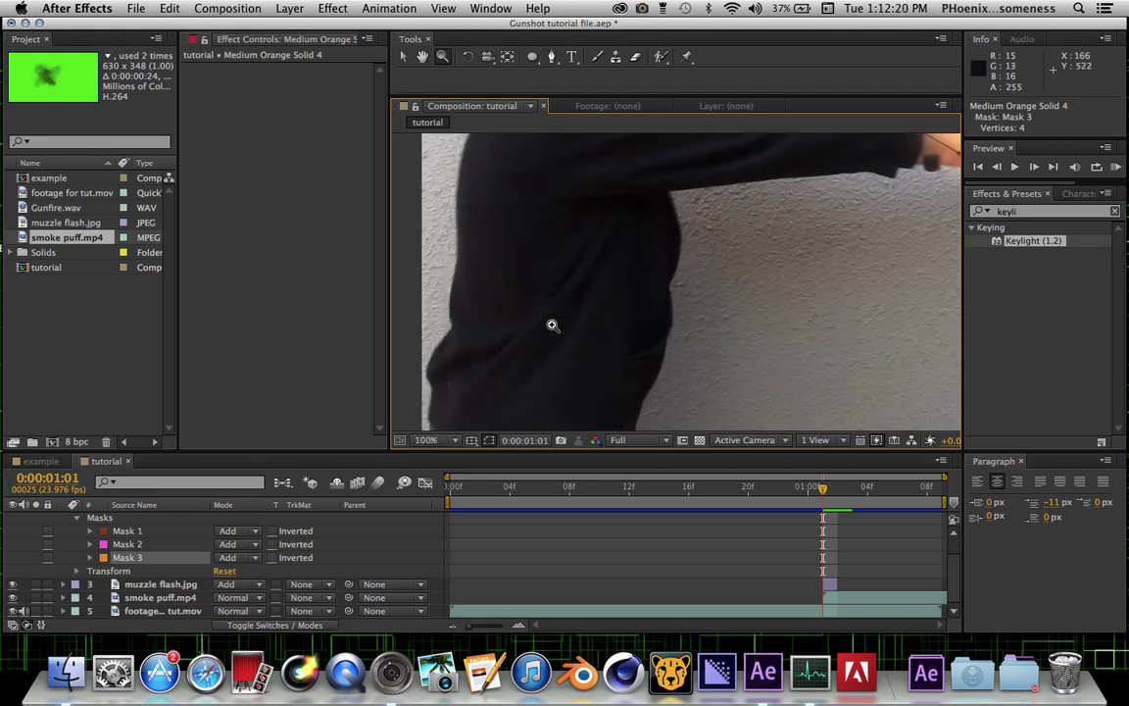
key(g)
click(678, 223)
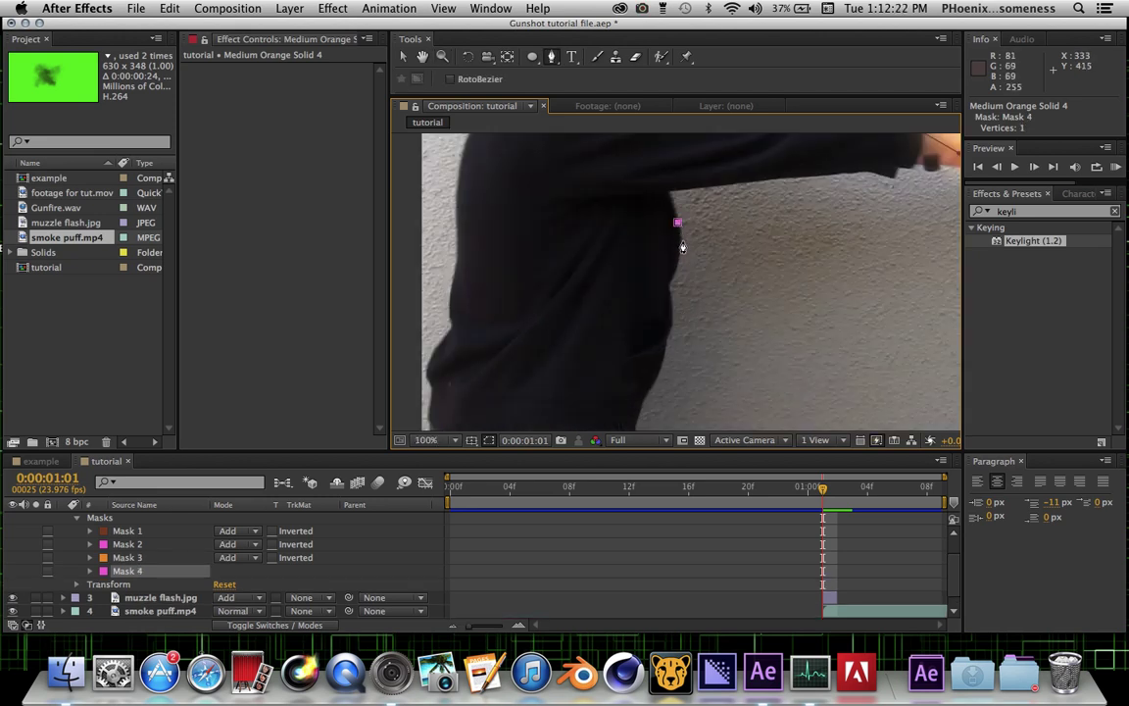
click(668, 285)
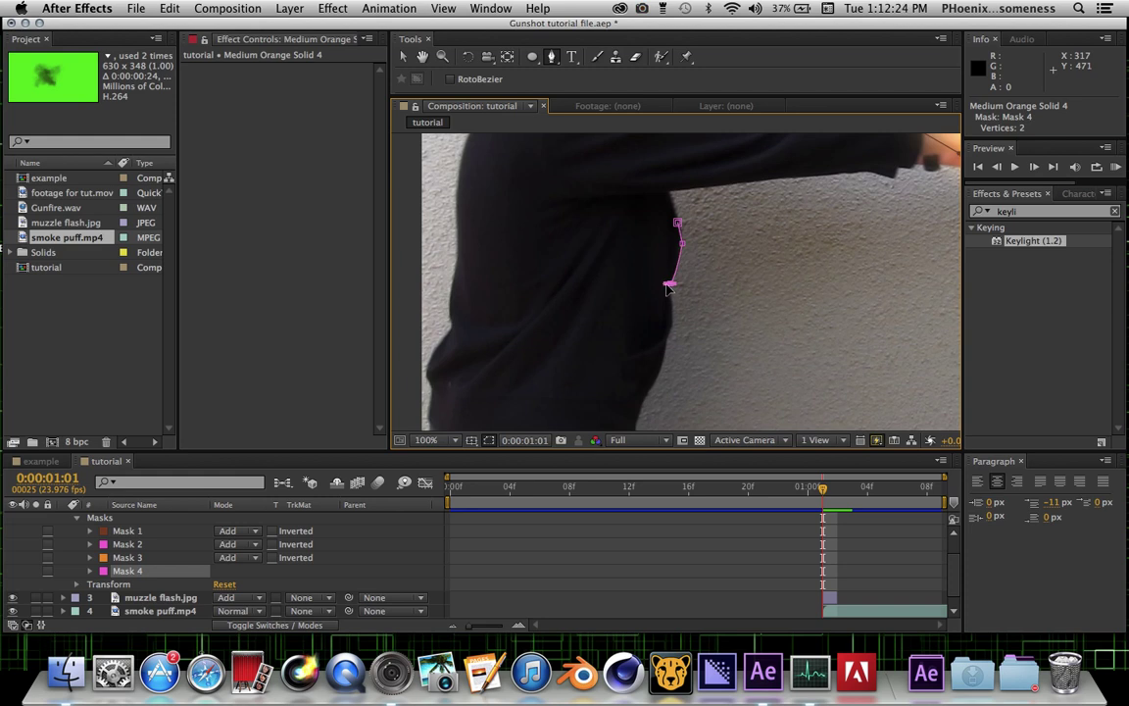
click(671, 319)
click(666, 341)
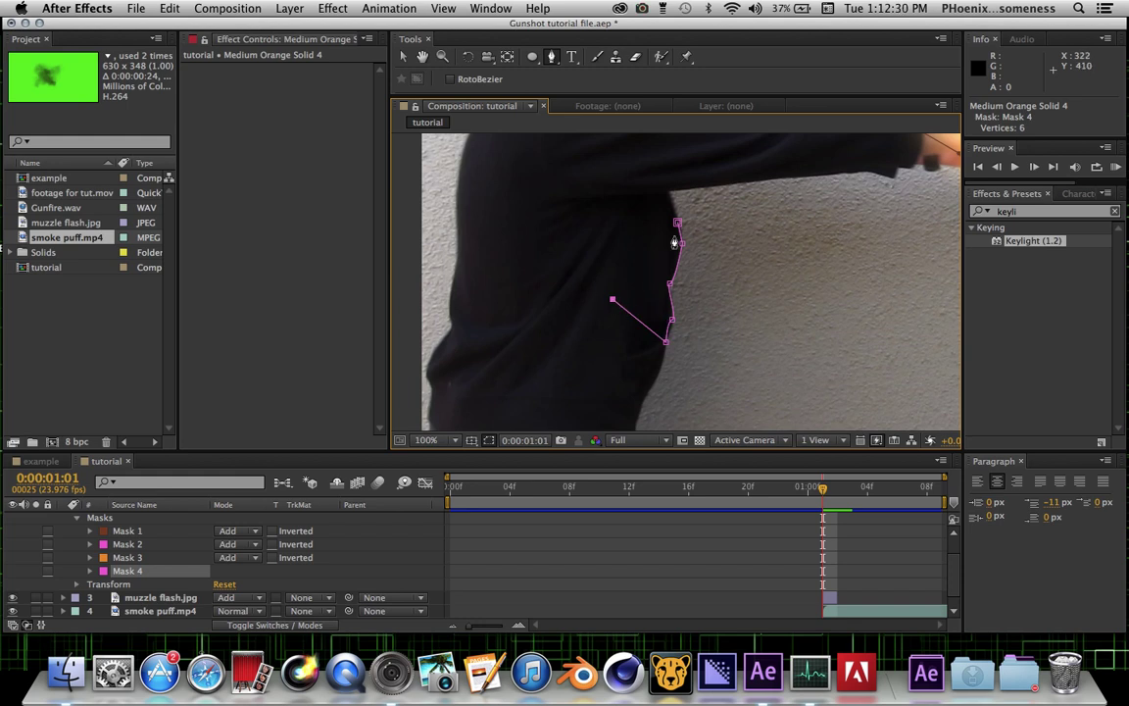
key(super+z)
click(652, 294)
click(659, 232)
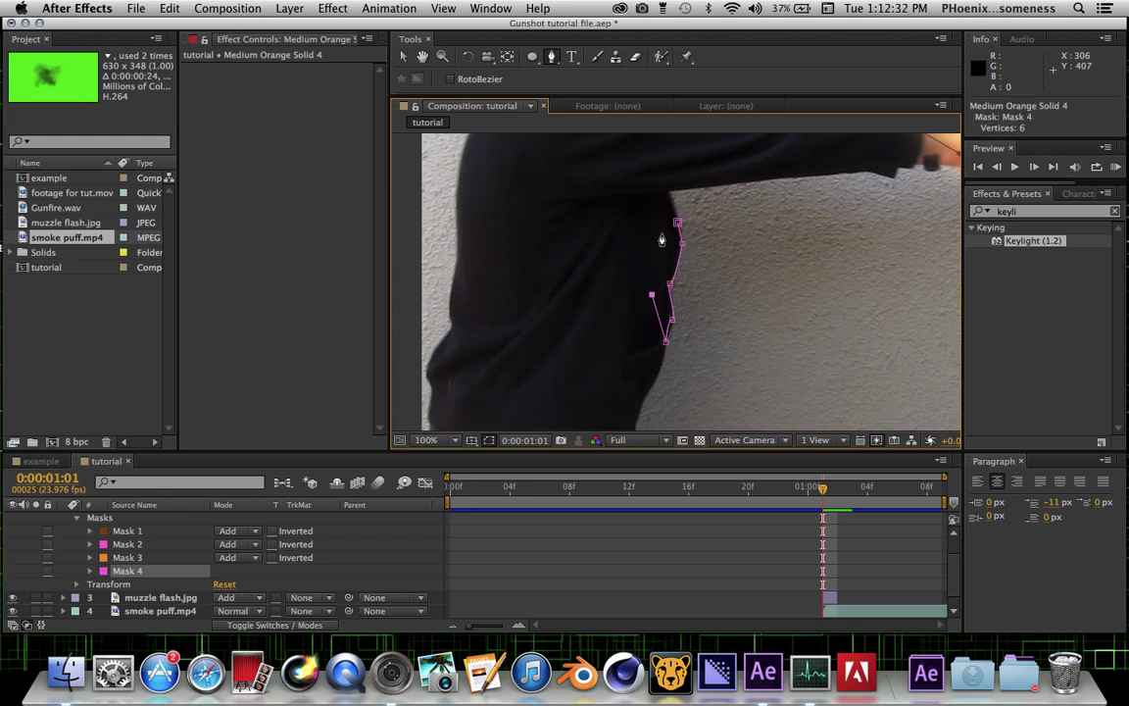
click(676, 225)
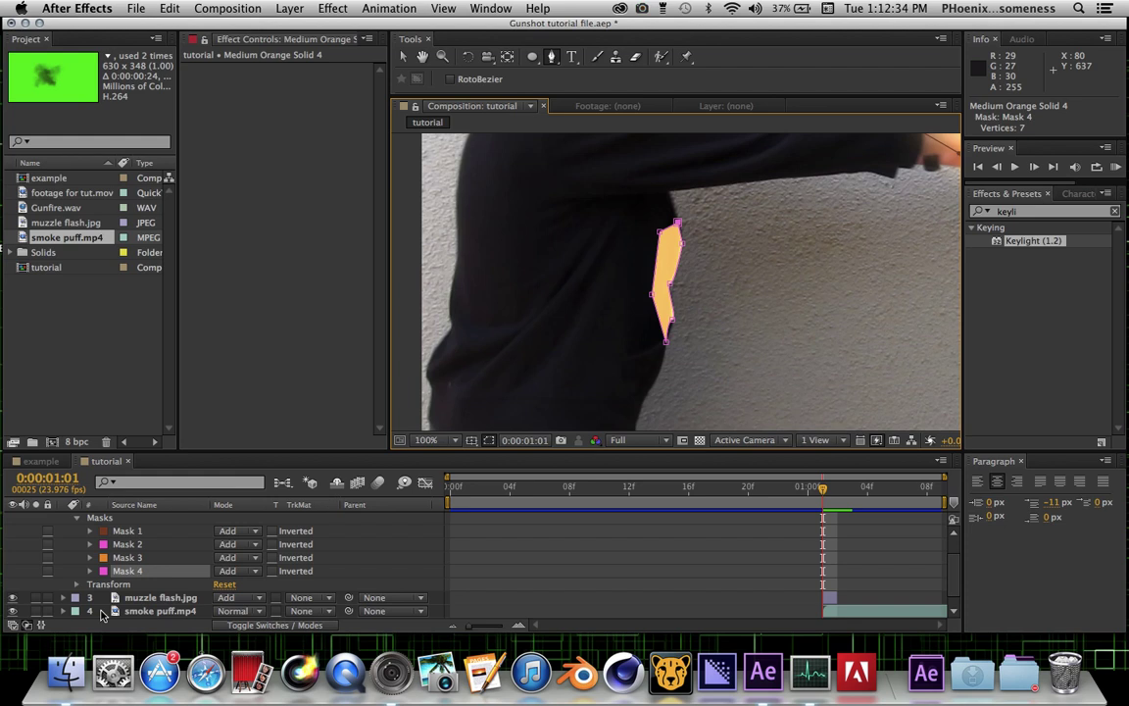
Step: Feather the chest mask 37 px with -1 px expansion and collapse the layer's masks
click(89, 570)
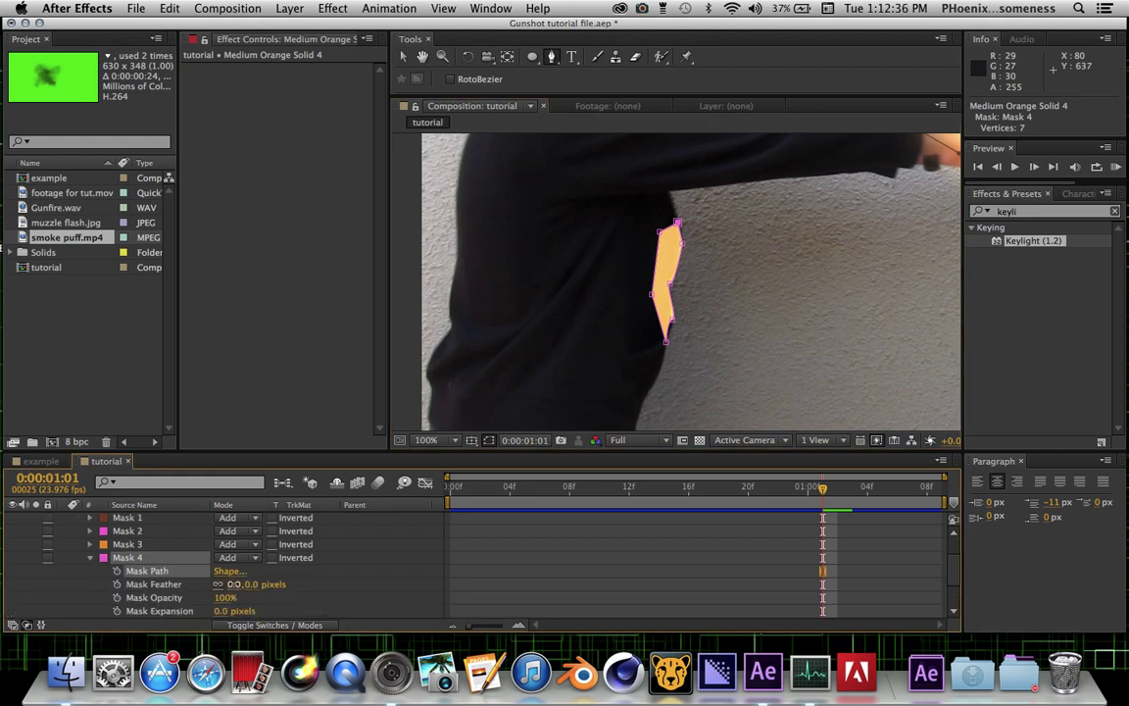
mouse_move(234, 584)
mouse_down()
mouse_move(259, 583)
mouse_move(206, 610)
mouse_move(220, 611)
mouse_move(225, 586)
mouse_up()
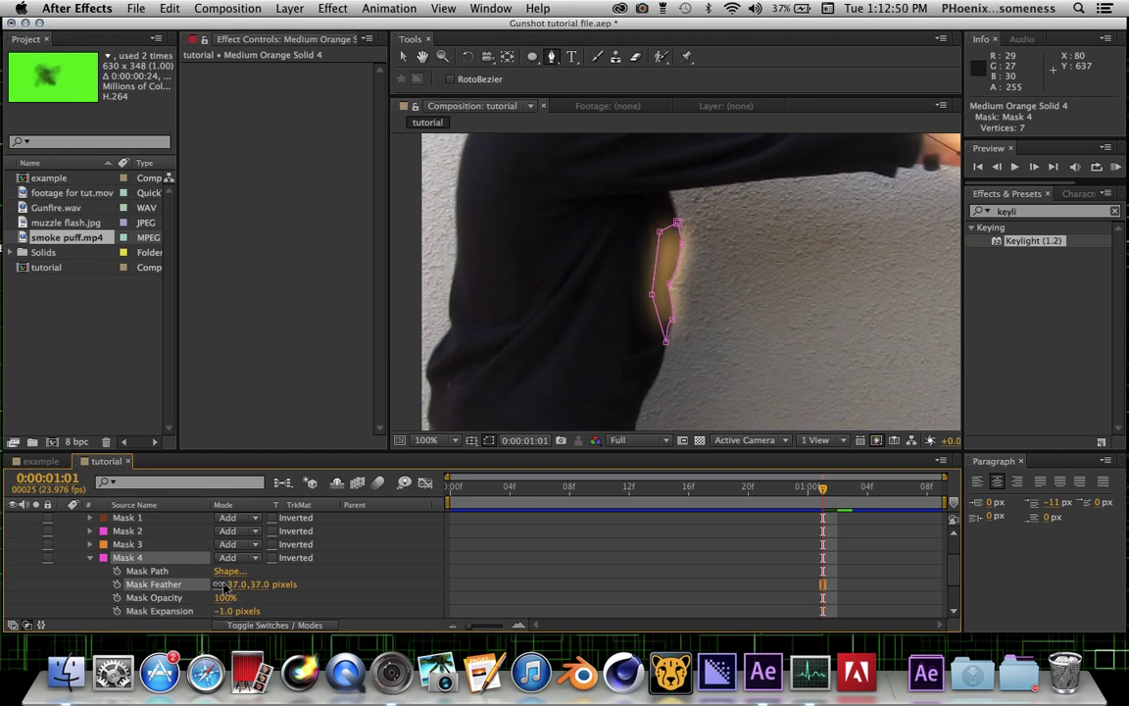
click(91, 558)
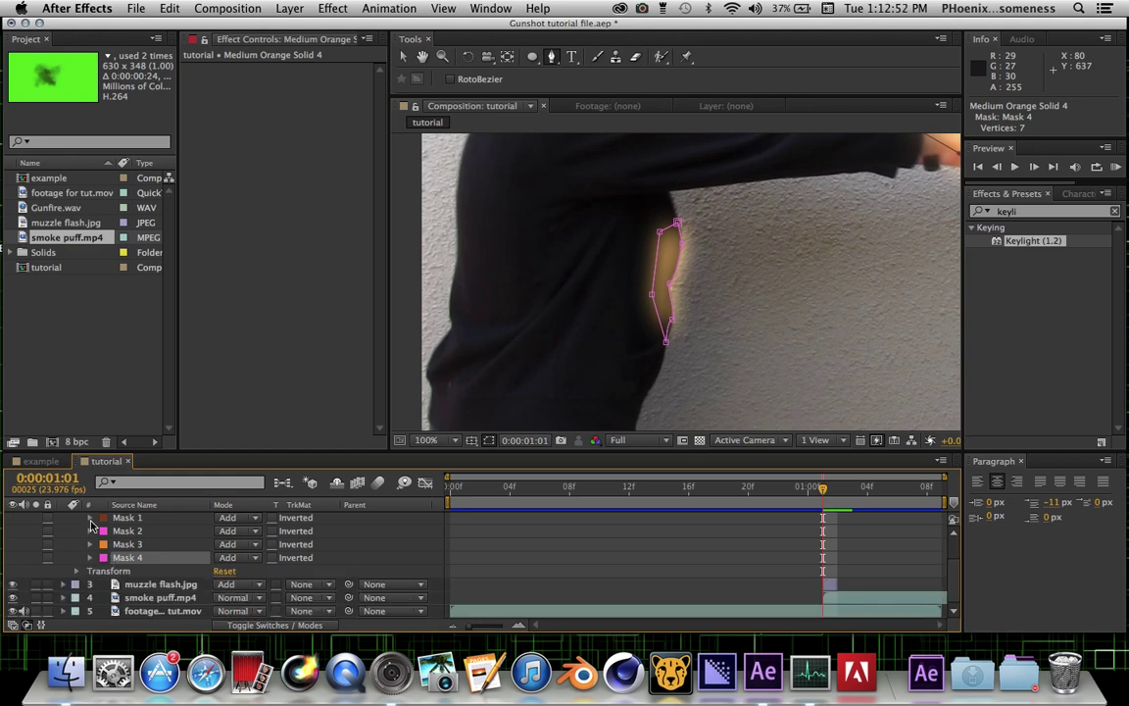
scroll(91, 526, up, 1)
key(F2)
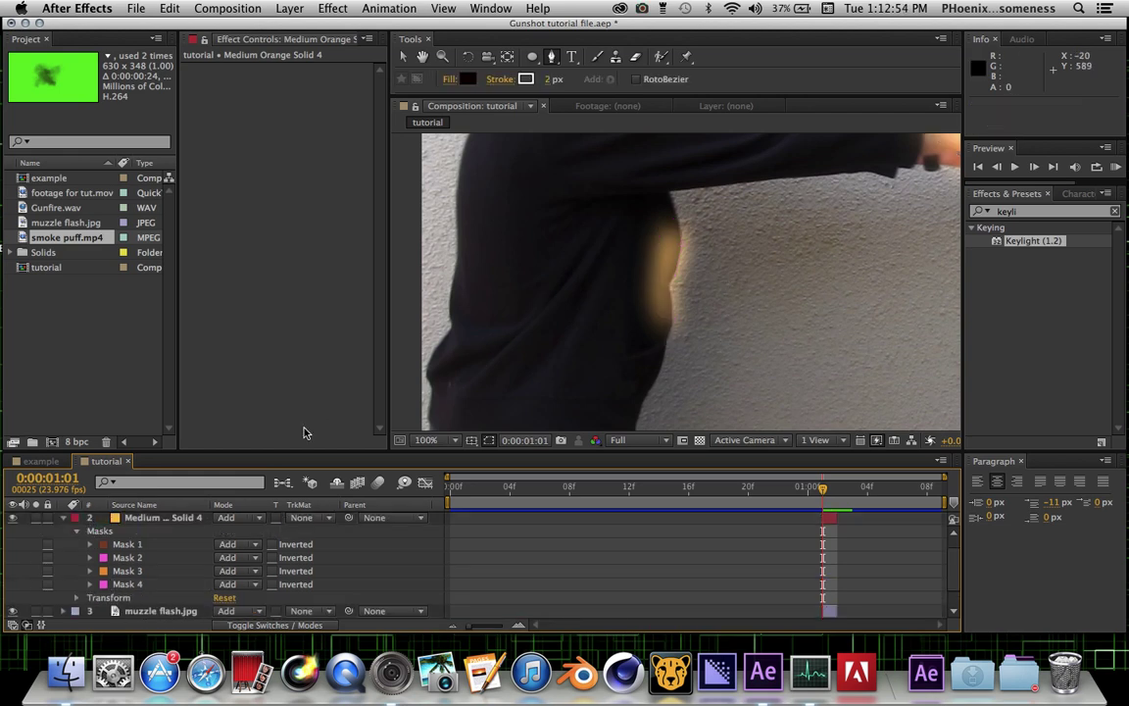
click(64, 520)
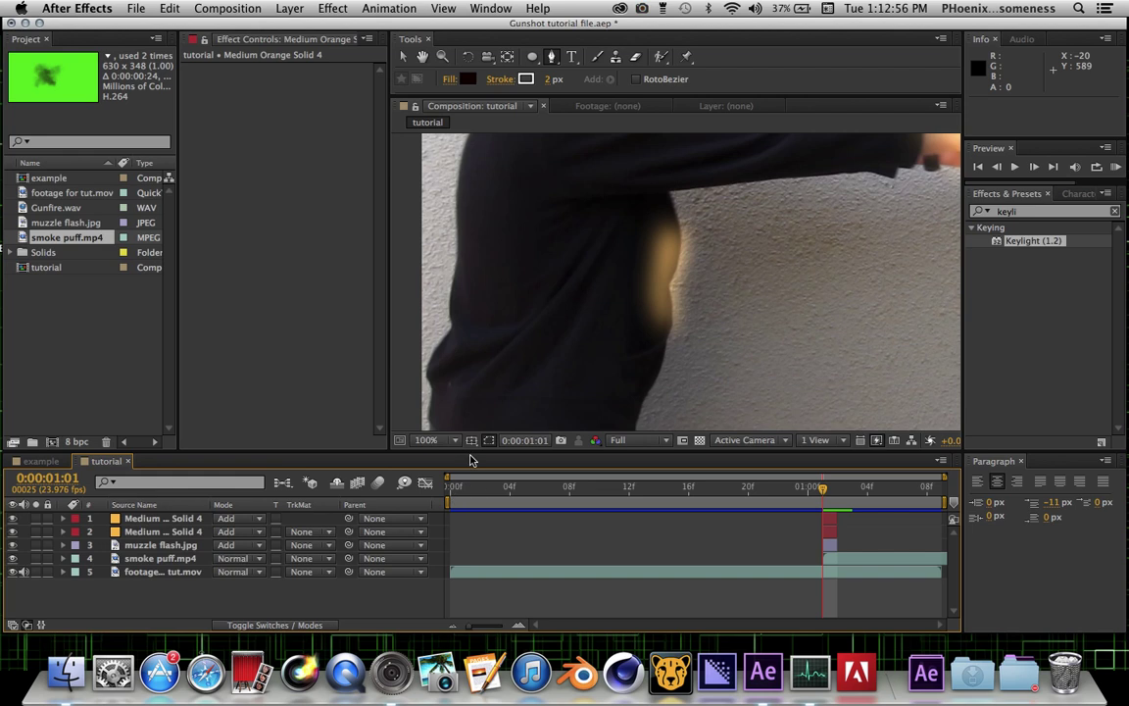
click(427, 441)
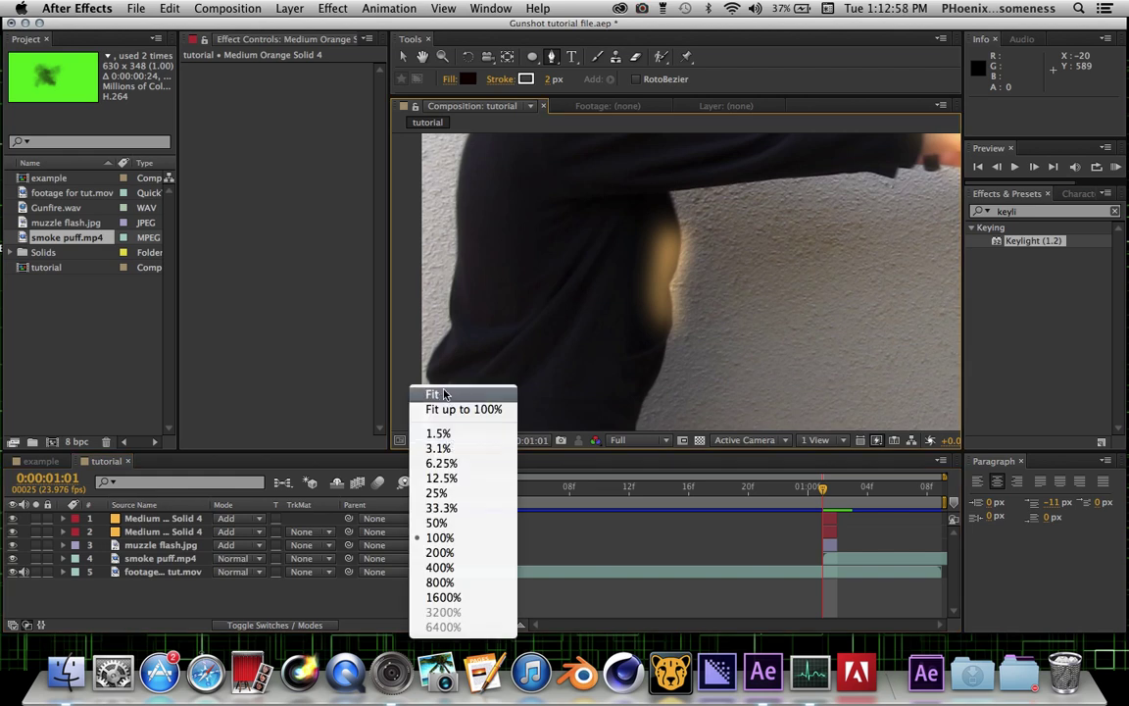
Step: Lower Mask 4's opacity to 58%, keeping its 37-pixel feather
click(444, 394)
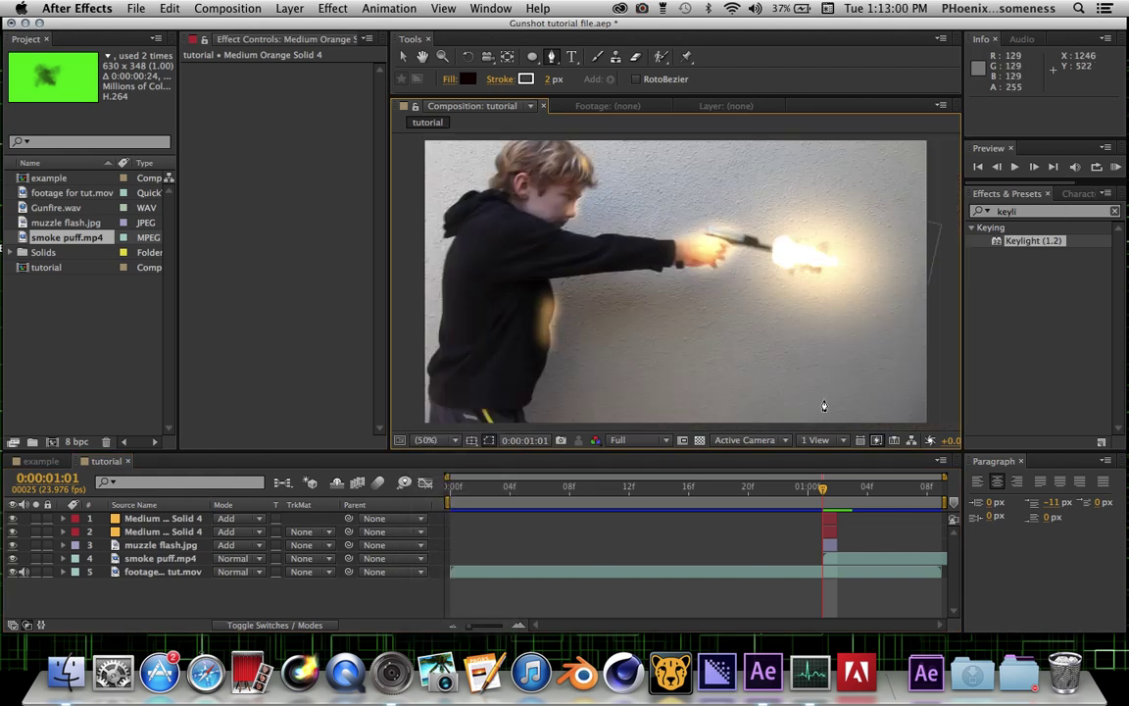
click(71, 543)
click(63, 531)
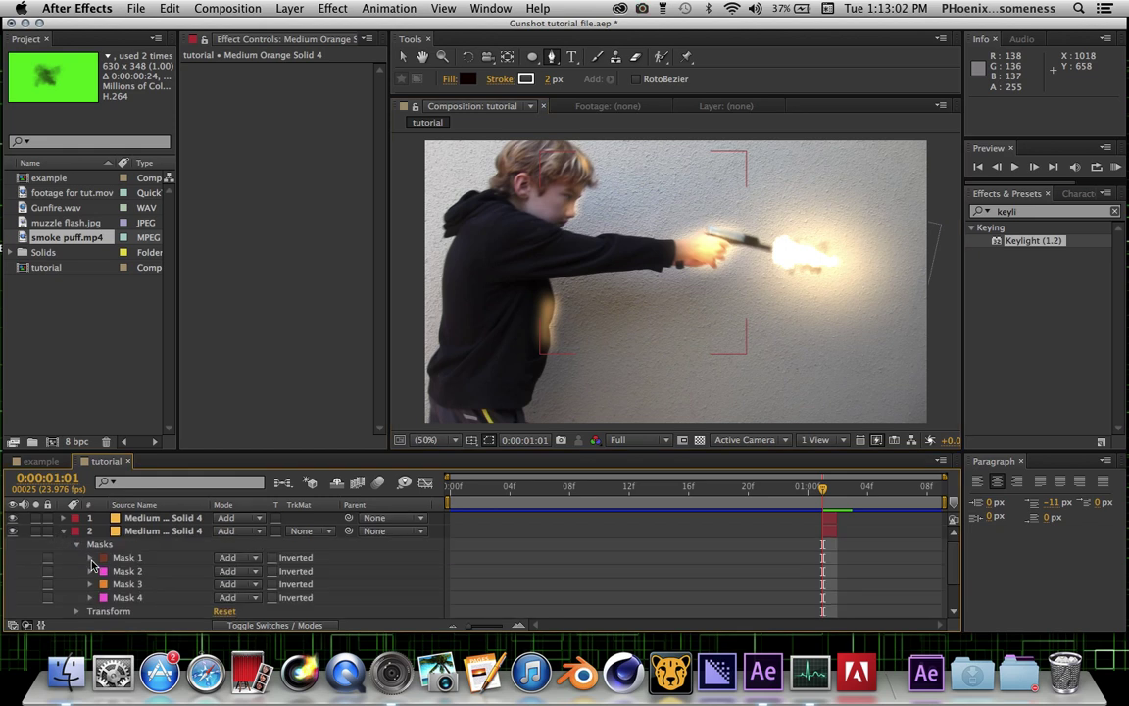
click(90, 598)
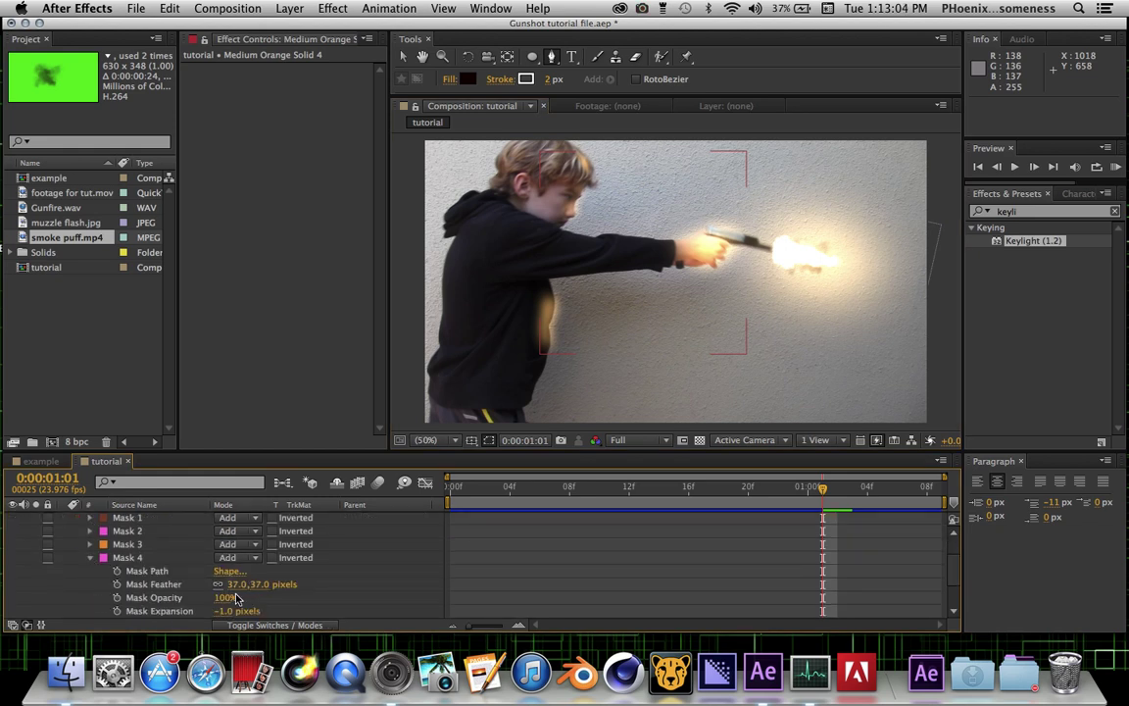
drag(224, 596, 208, 601)
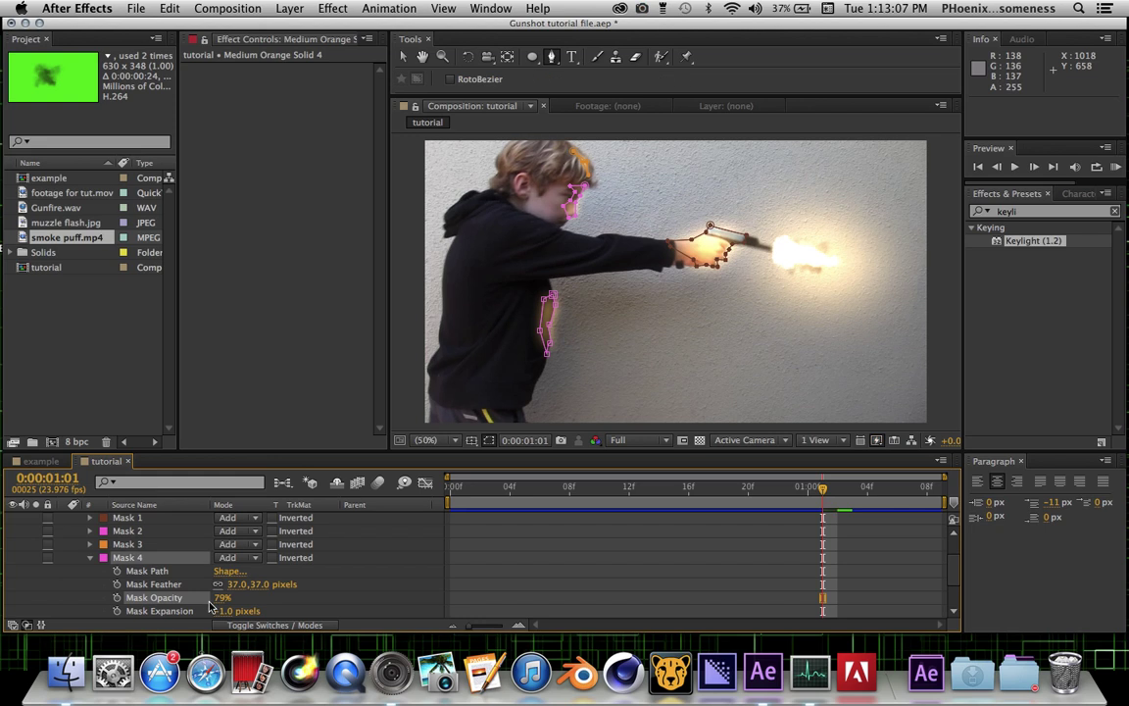
click(90, 558)
scroll(78, 534, up, 3)
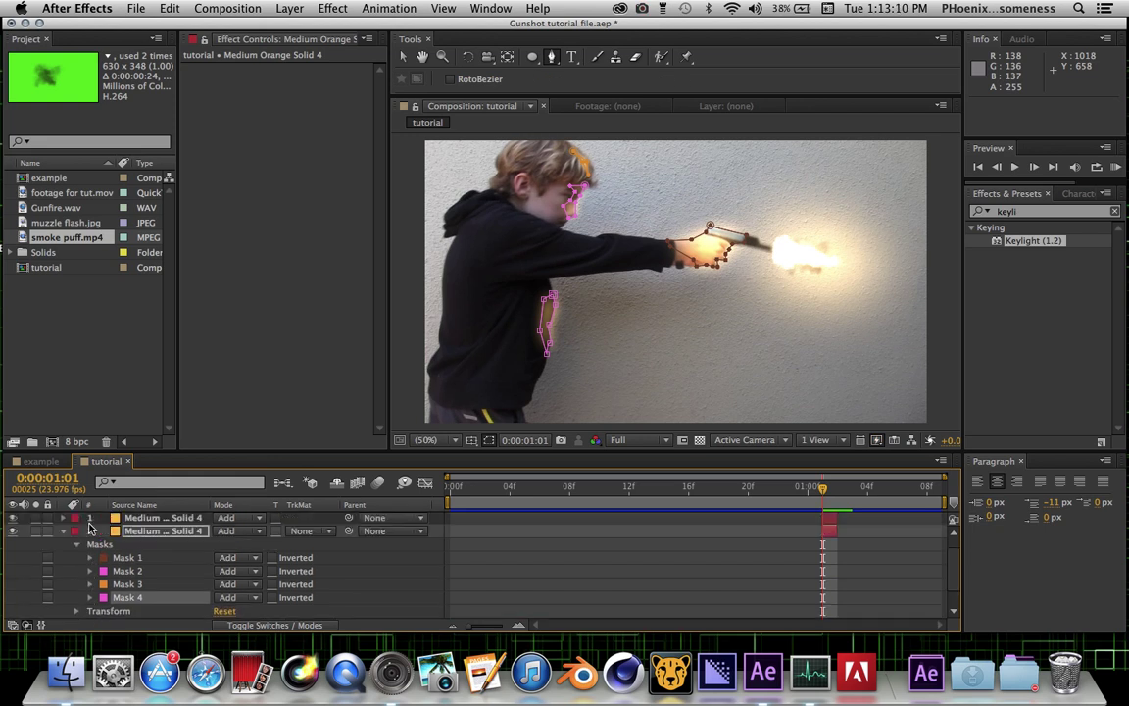
click(64, 531)
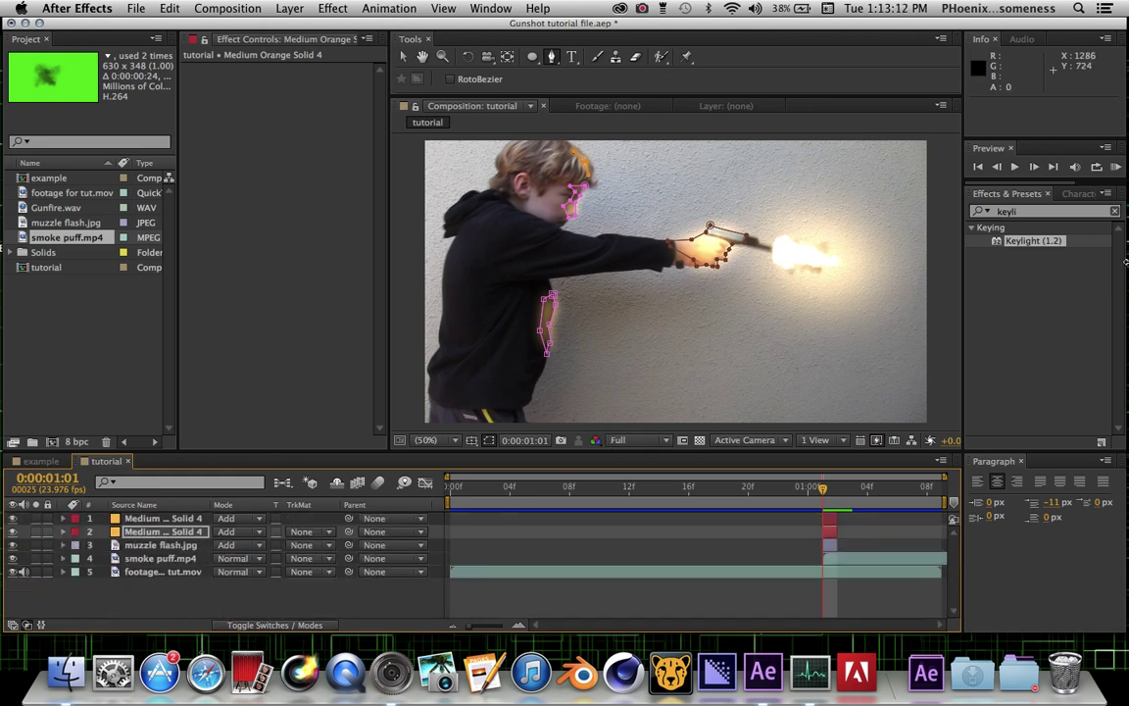
Step: Preview the composition, then recheck Mask 4's feather and opacity settings
click(1115, 167)
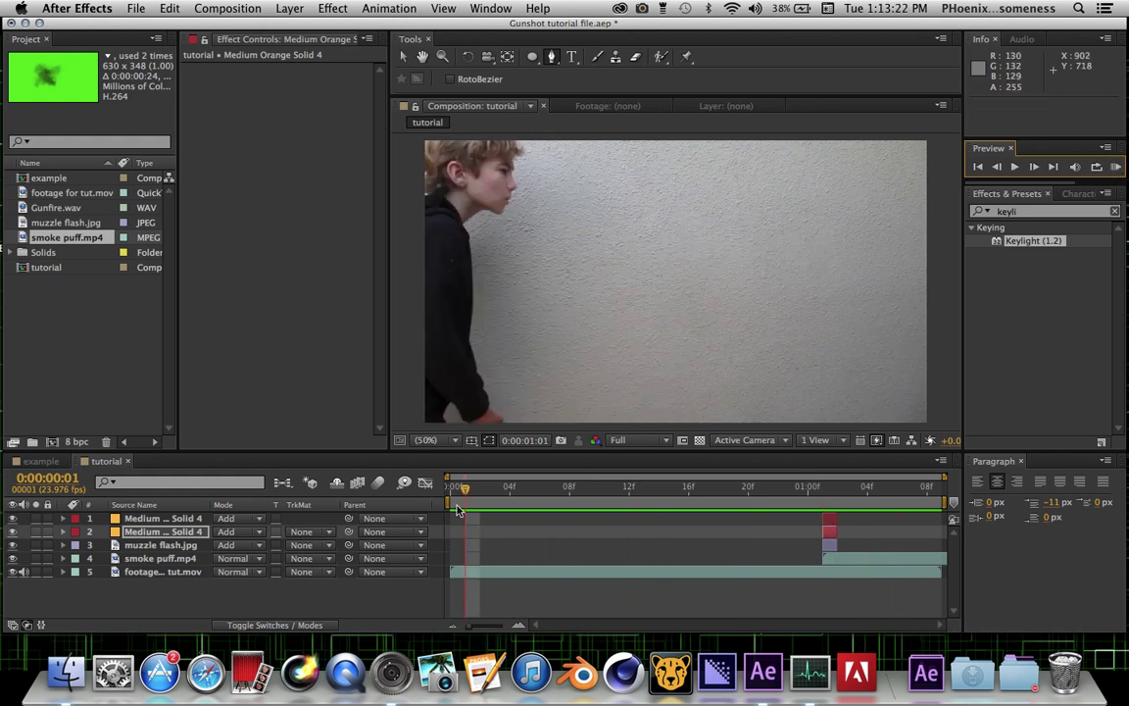
click(828, 524)
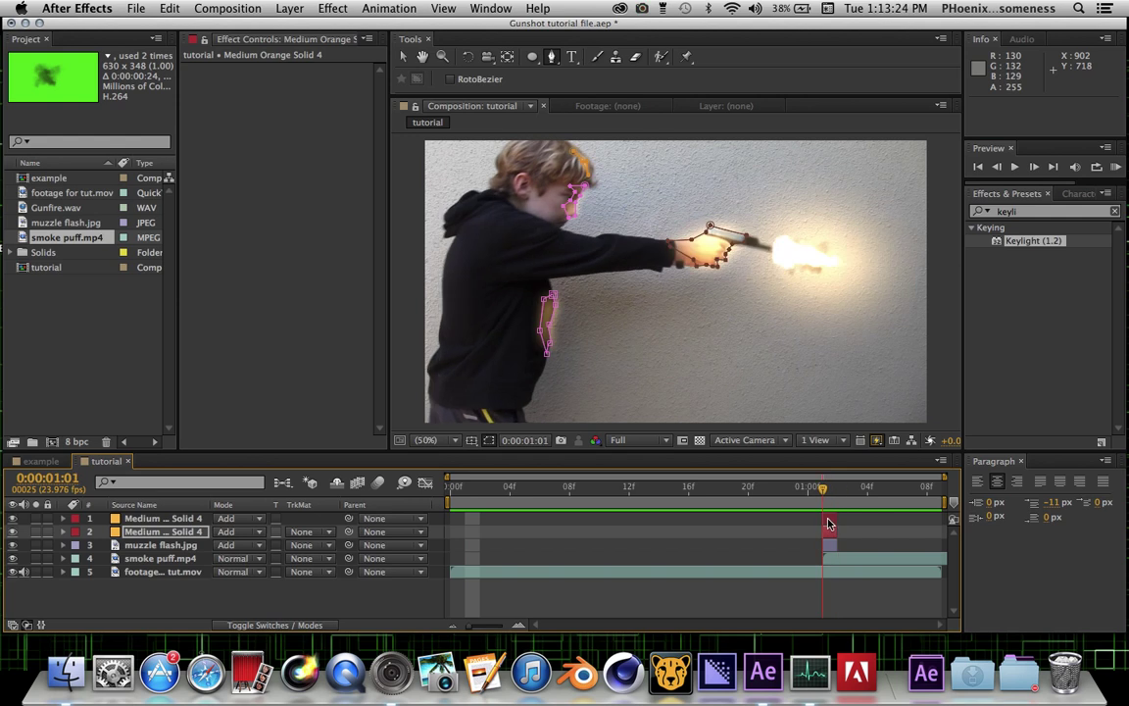
click(63, 532)
click(90, 597)
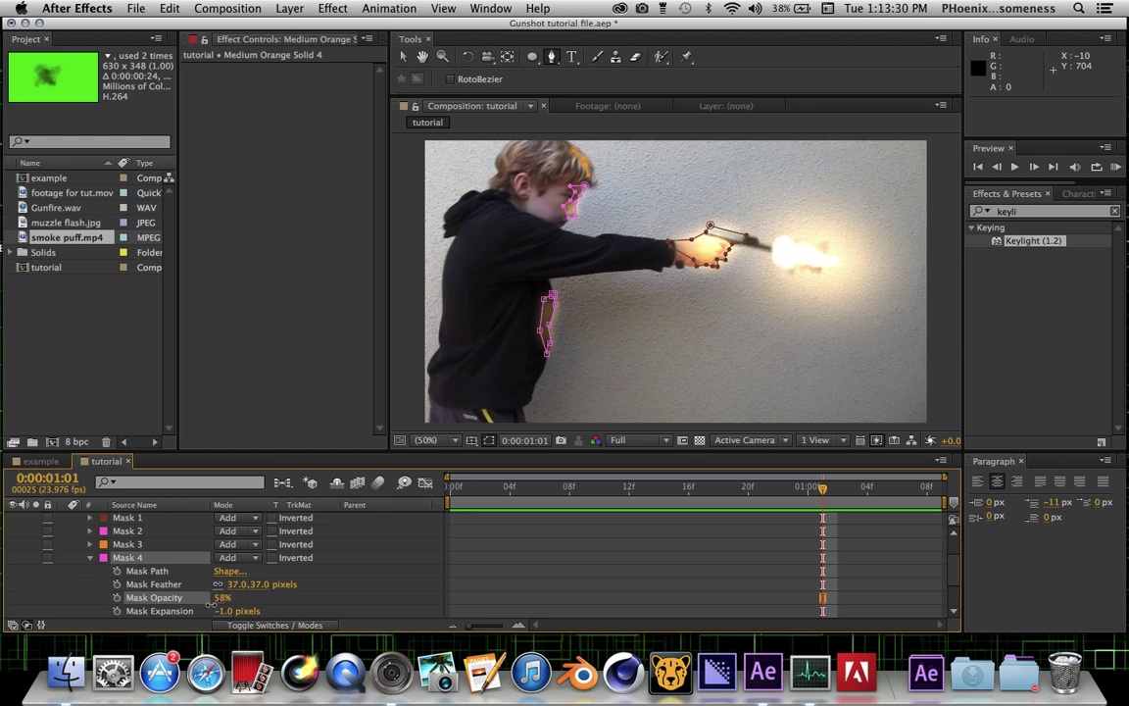
click(90, 557)
scroll(94, 530, up, 3)
click(76, 544)
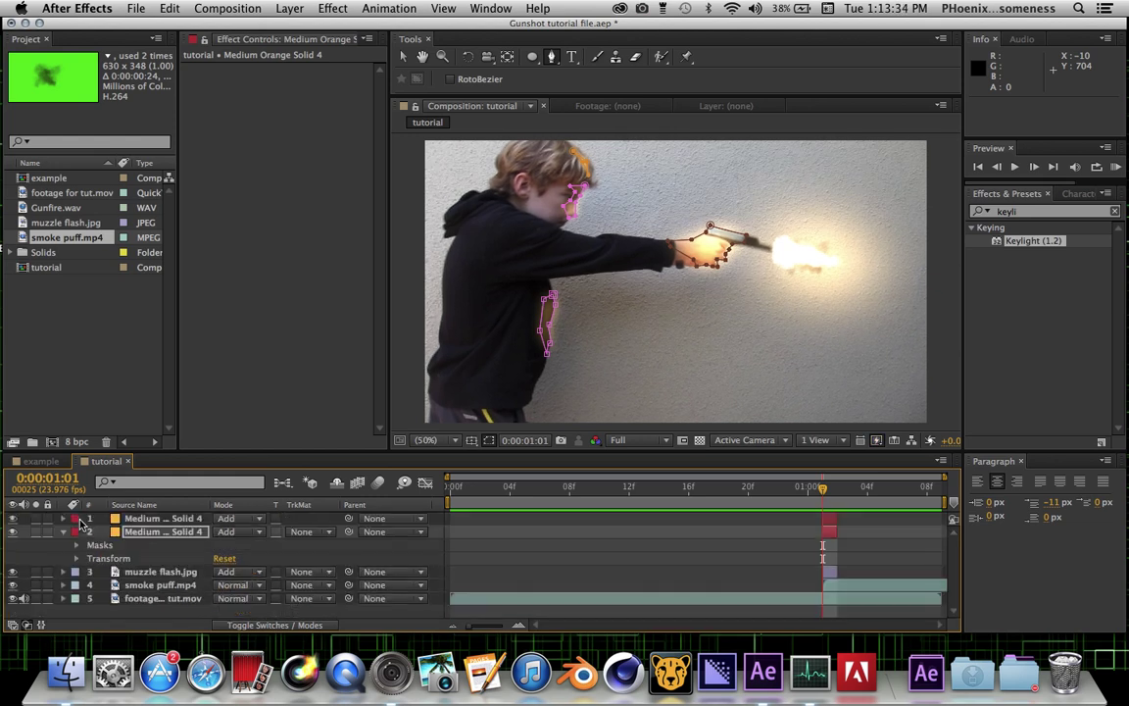
Step: Preview the shot, scrub around the 0:00:01:01 muzzle flash, switch to Selection and replay
click(1116, 167)
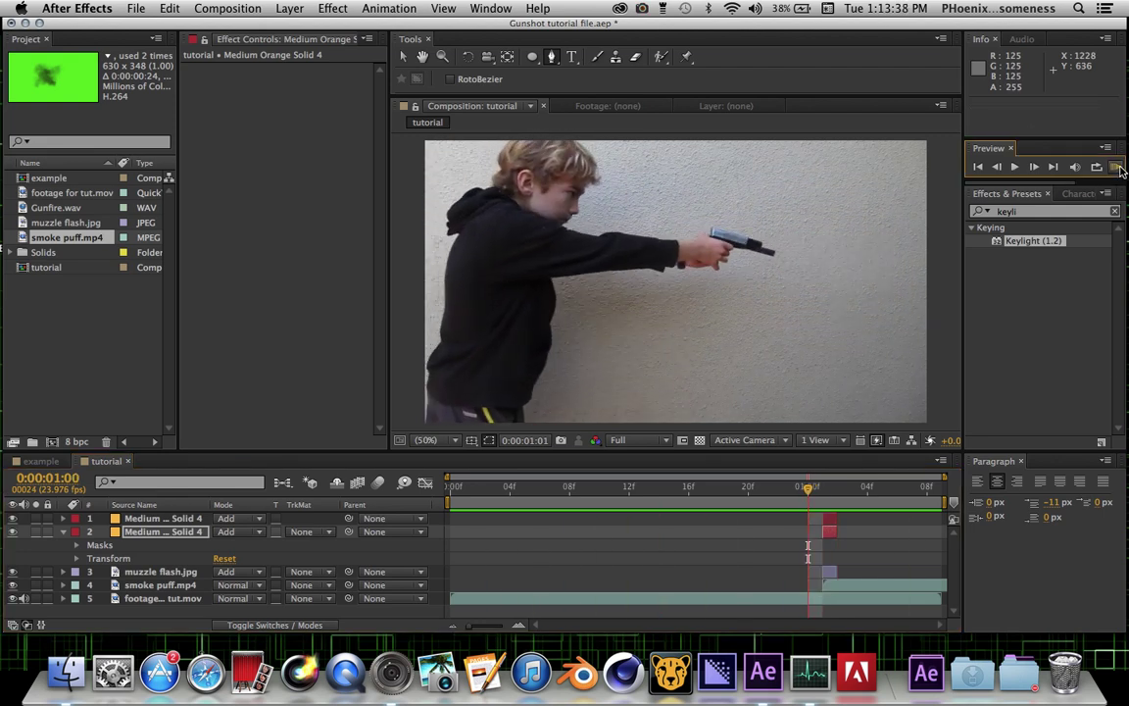
click(723, 559)
click(822, 488)
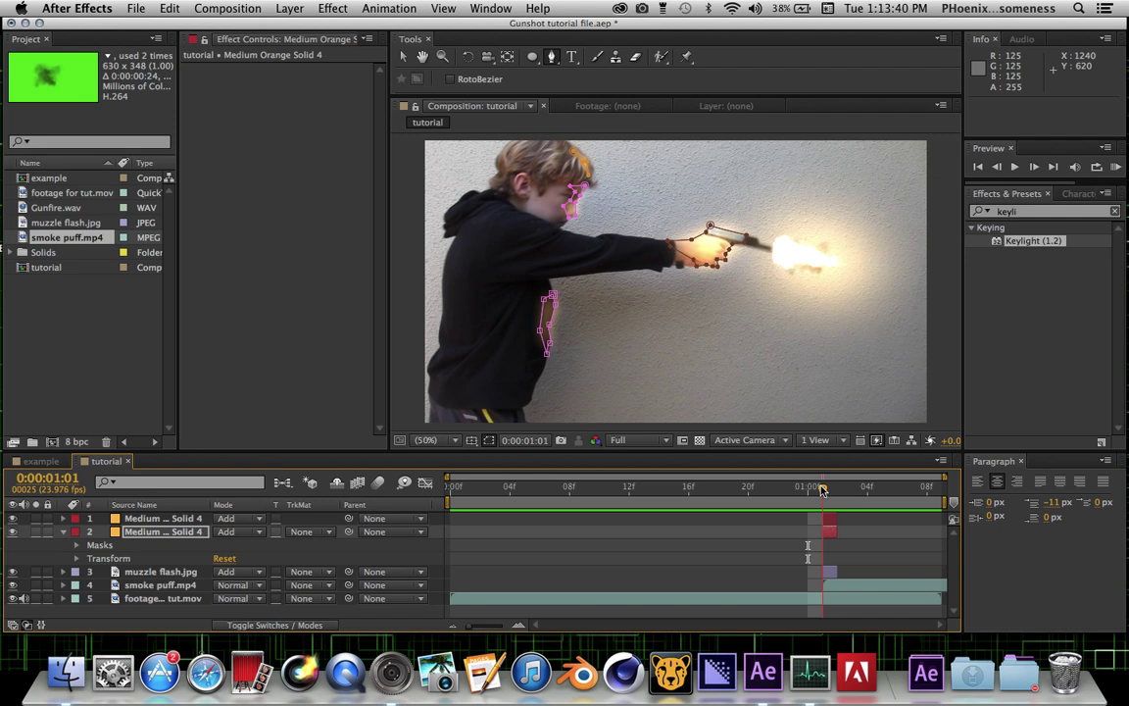
mouse_move(823, 488)
mouse_down()
mouse_move(839, 488)
mouse_move(822, 488)
mouse_up()
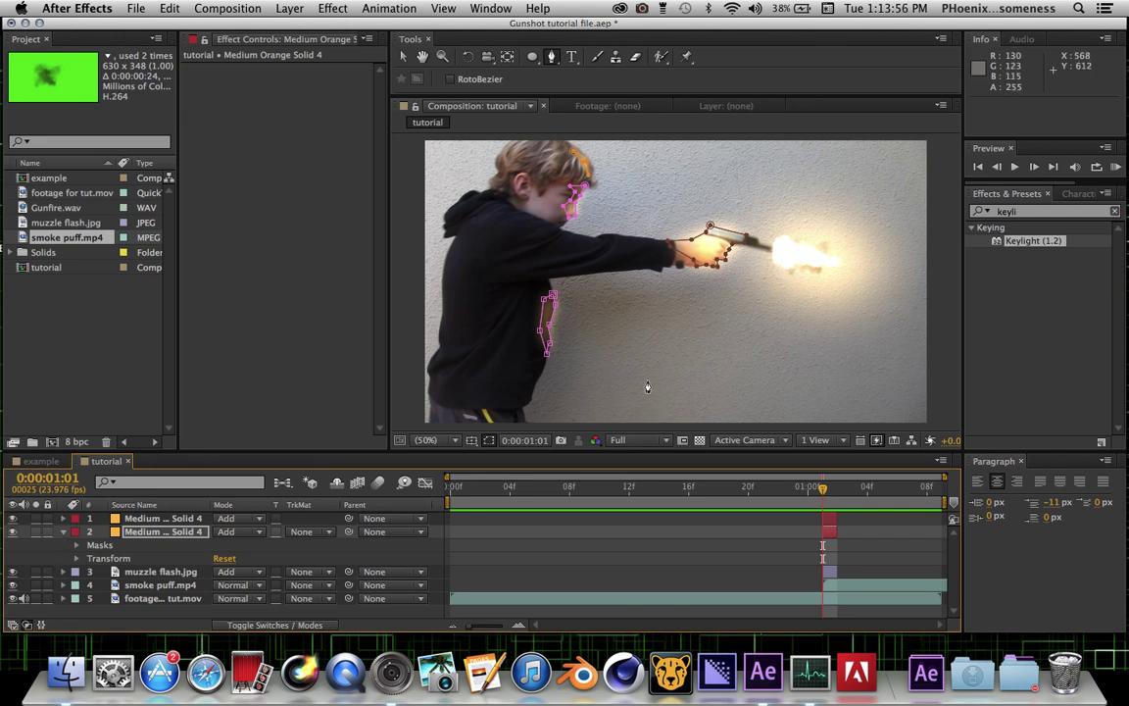
key(v)
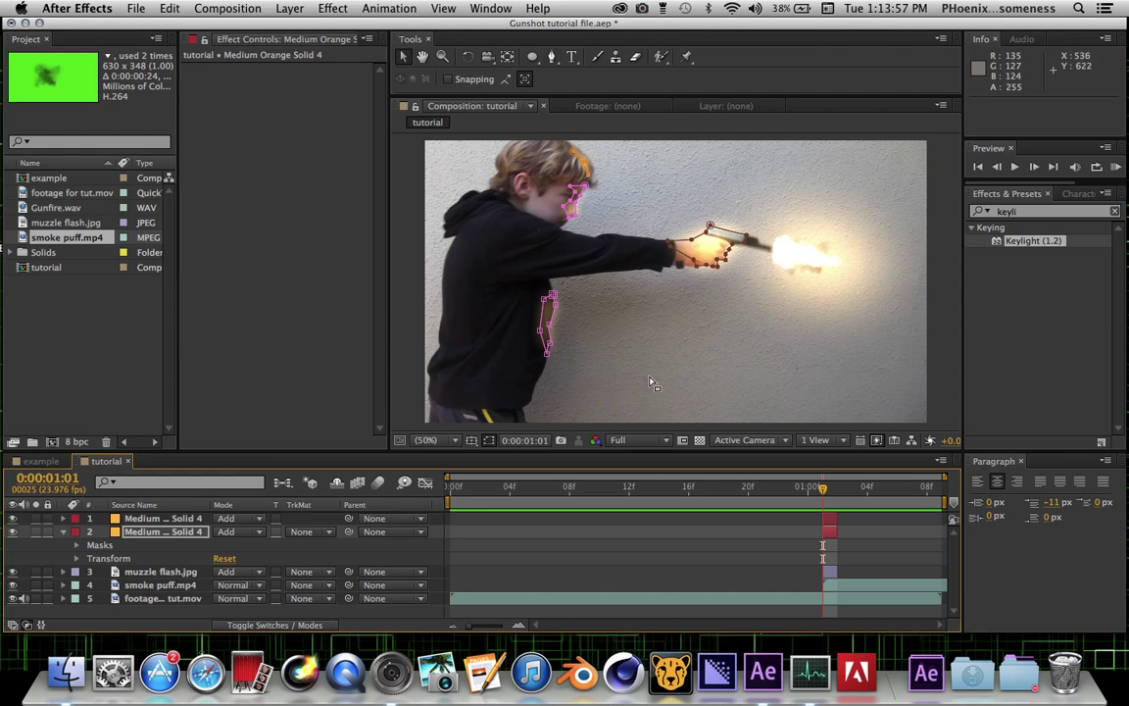
click(64, 535)
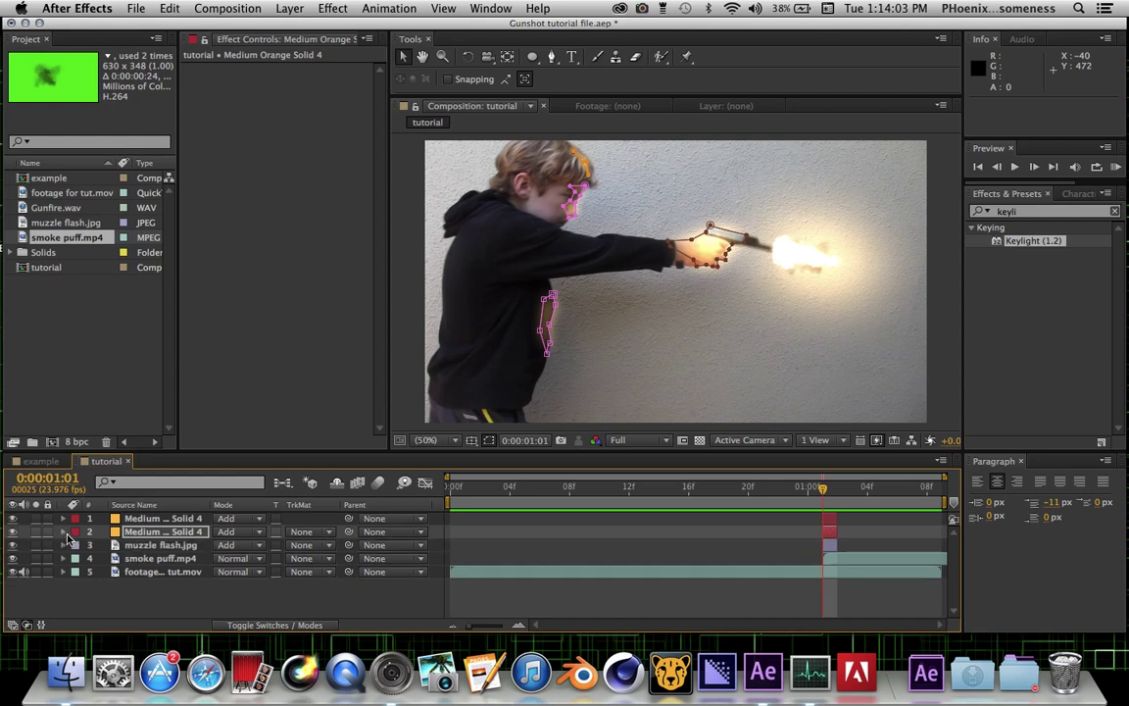
click(1117, 167)
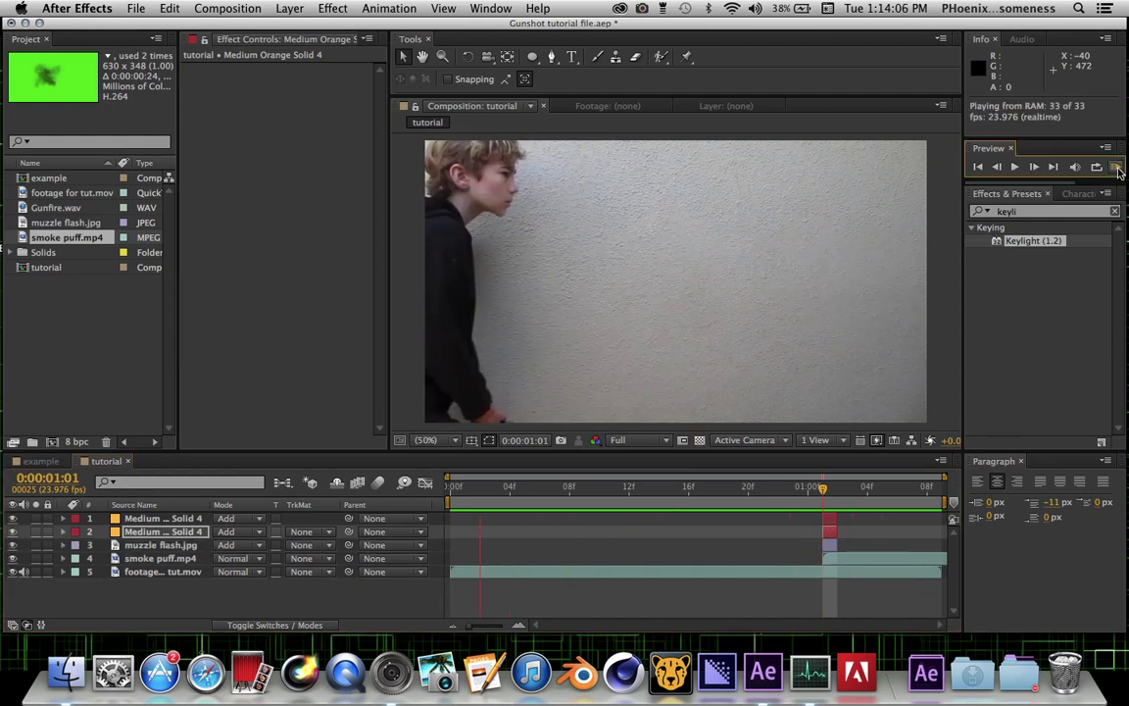
click(860, 463)
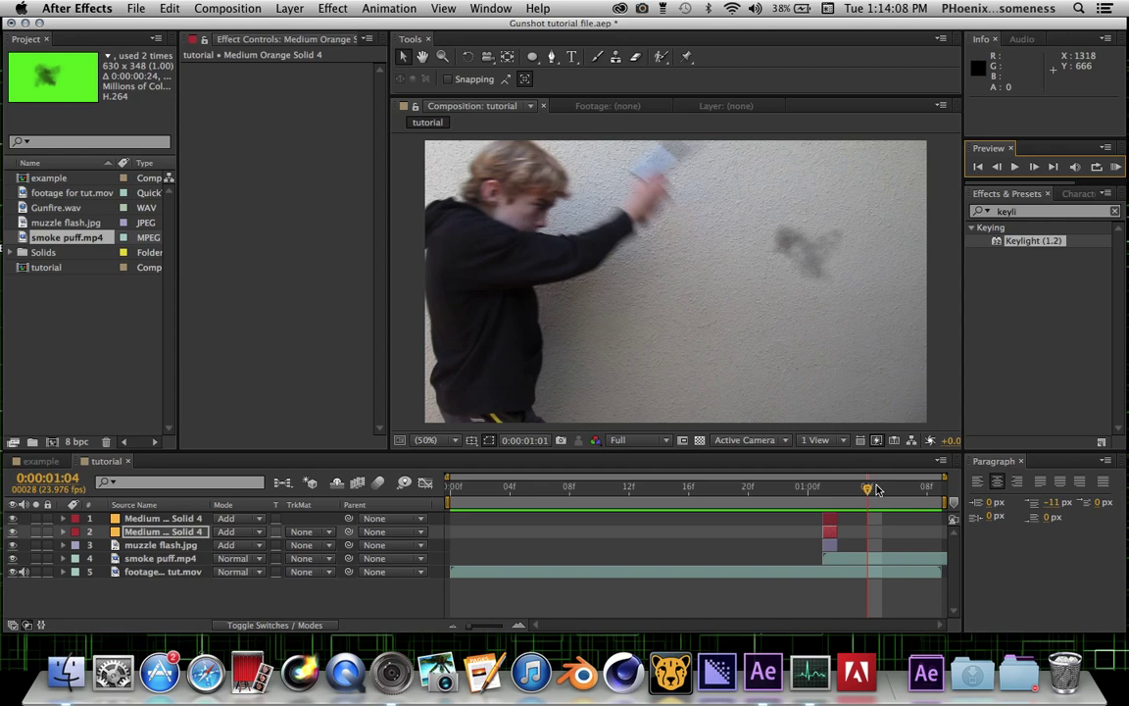
Step: Add Gunfire.wav as a layer starting at the muzzle-flash frame
key(Page_Up)
key(Page_Up)
key(Page_Up)
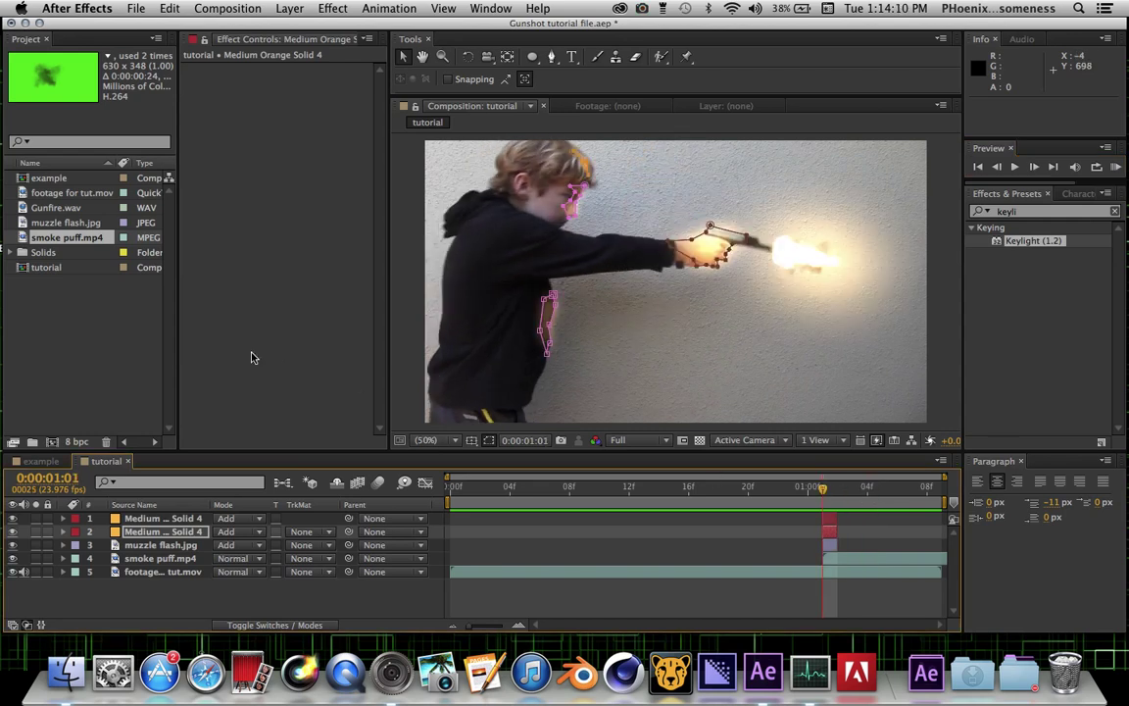
click(60, 208)
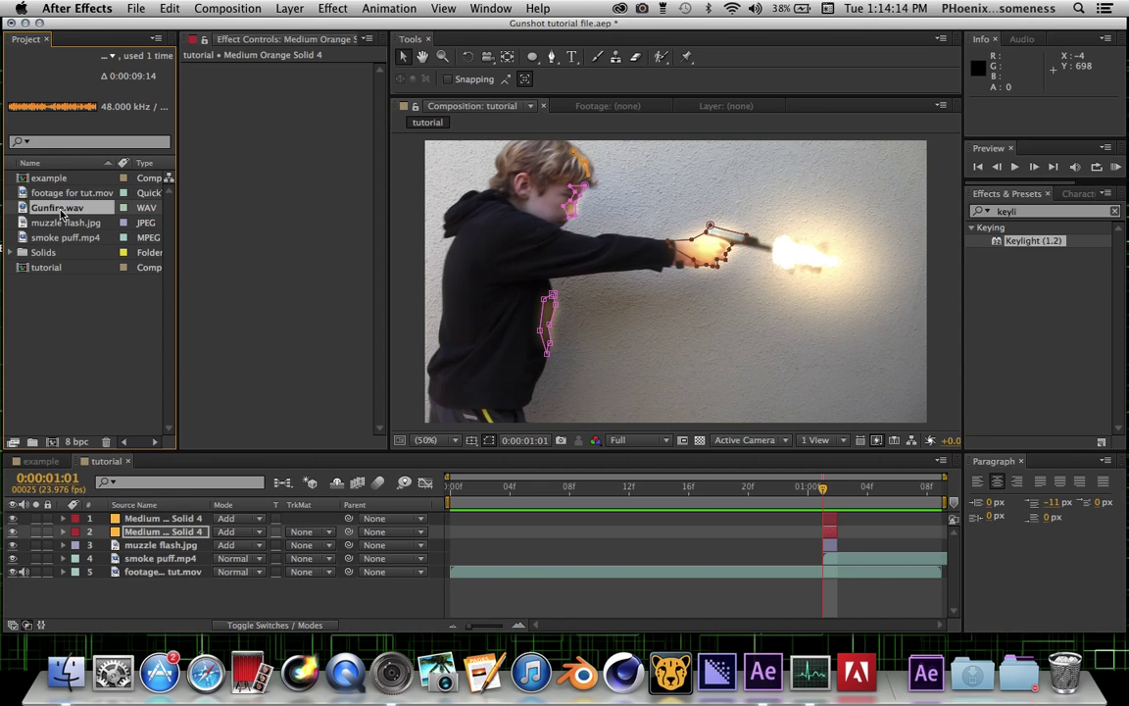
drag(59, 209, 147, 586)
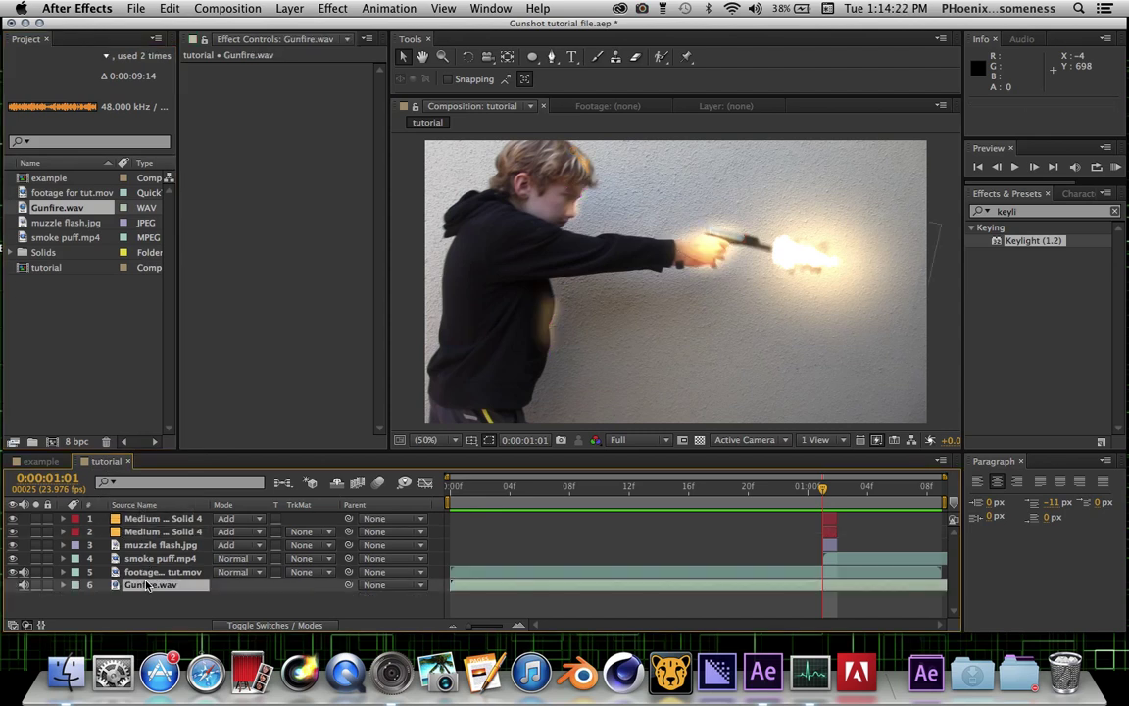
key(bracketleft)
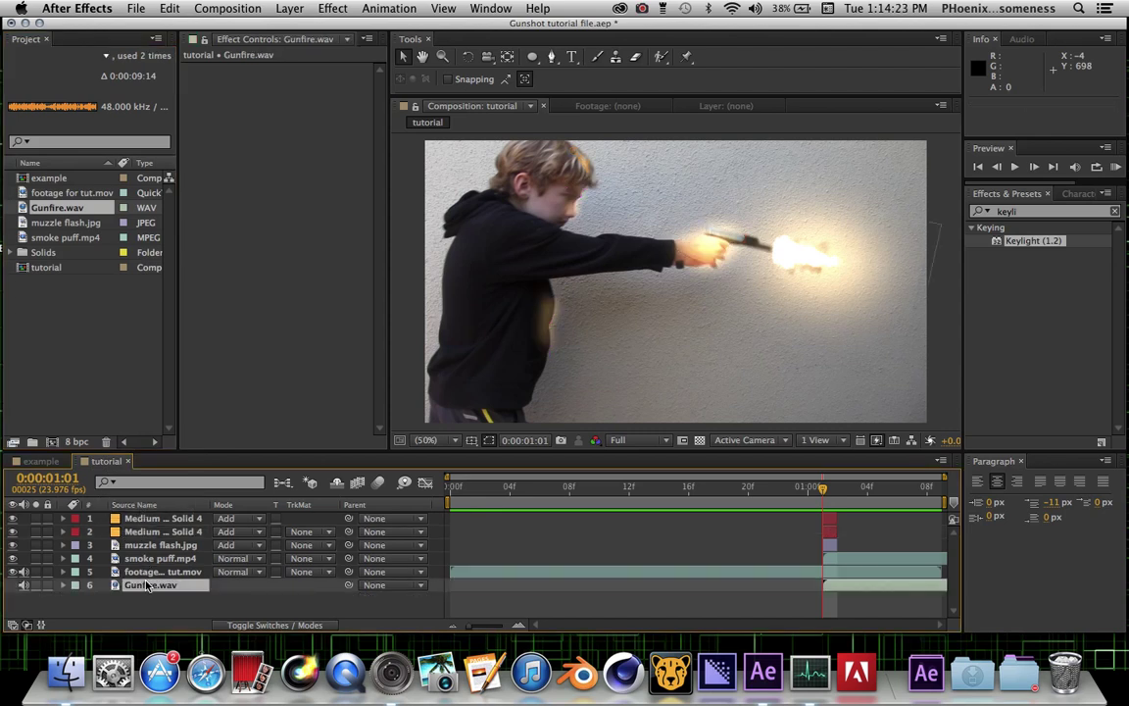
Step: Shift the gunfire sound slightly earlier and trim its in point to the current frame
click(77, 599)
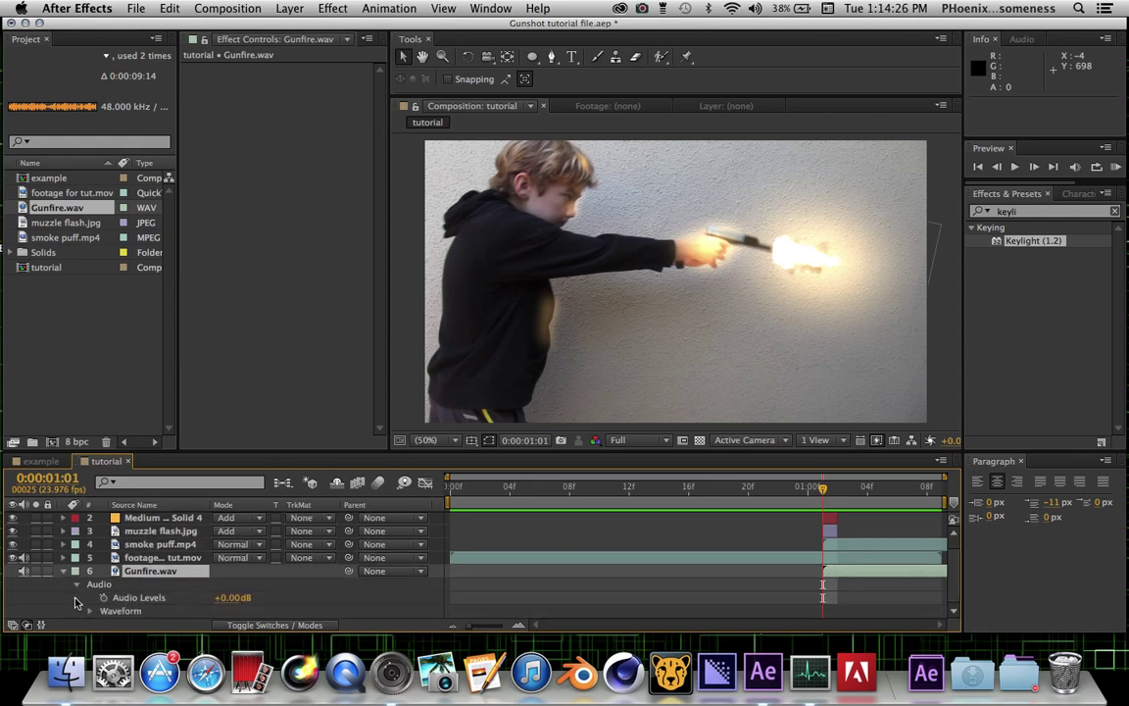
click(91, 610)
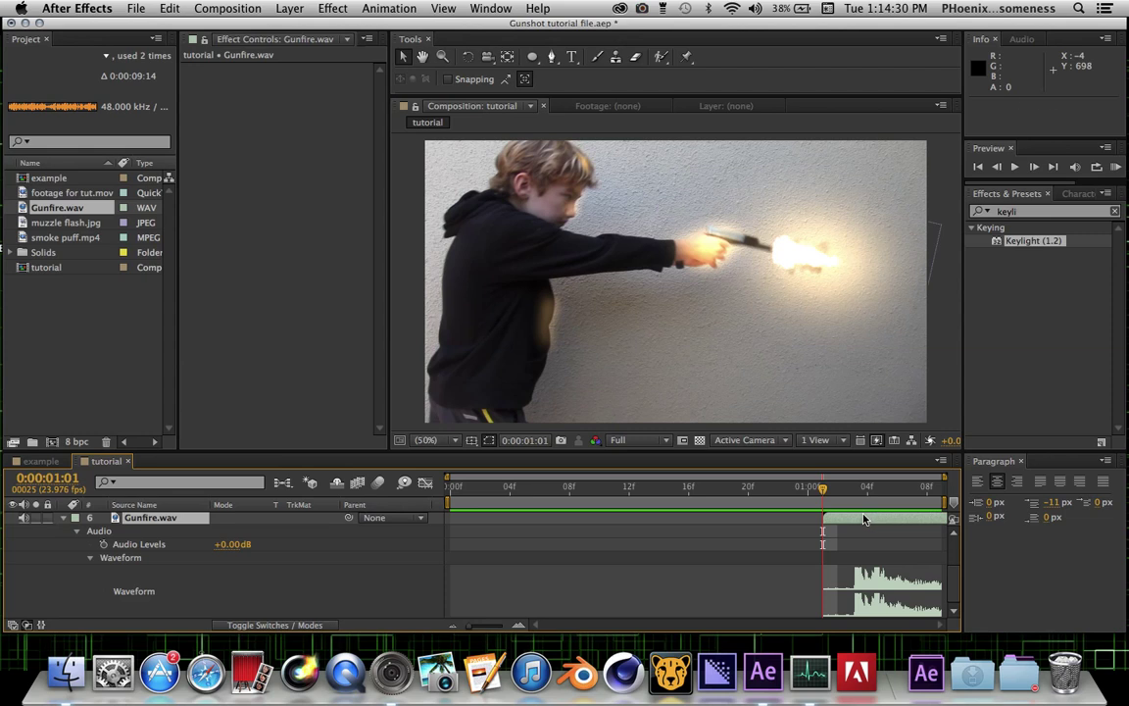
drag(864, 519, 837, 519)
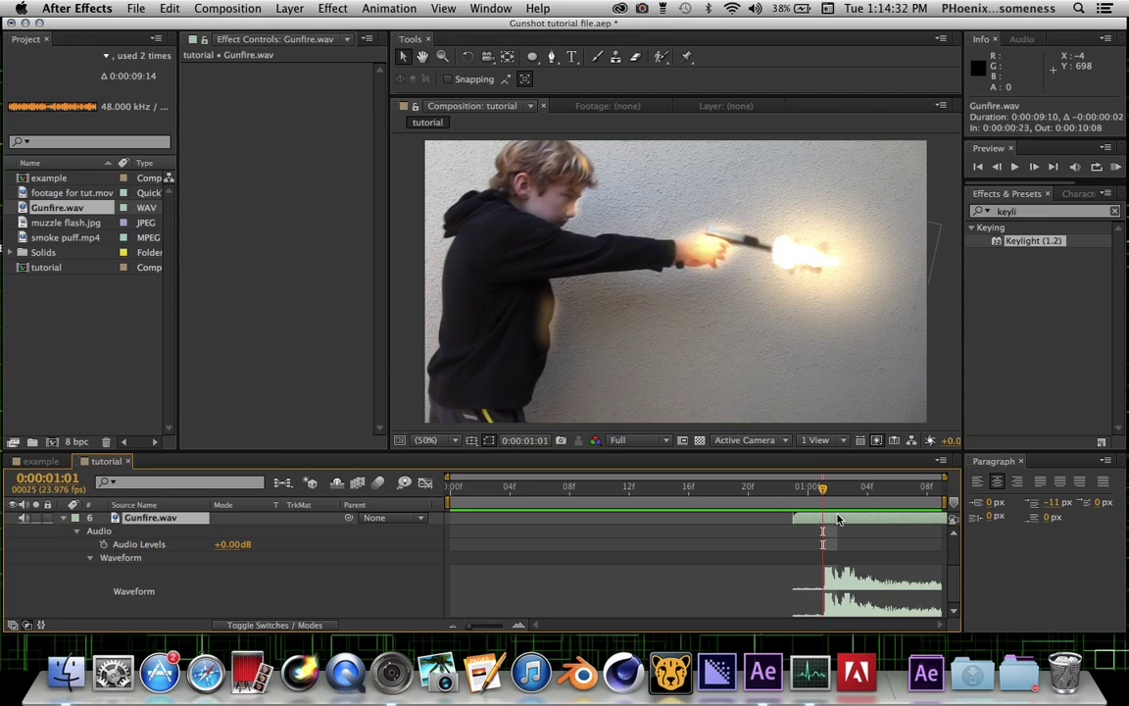
key(alt+[)
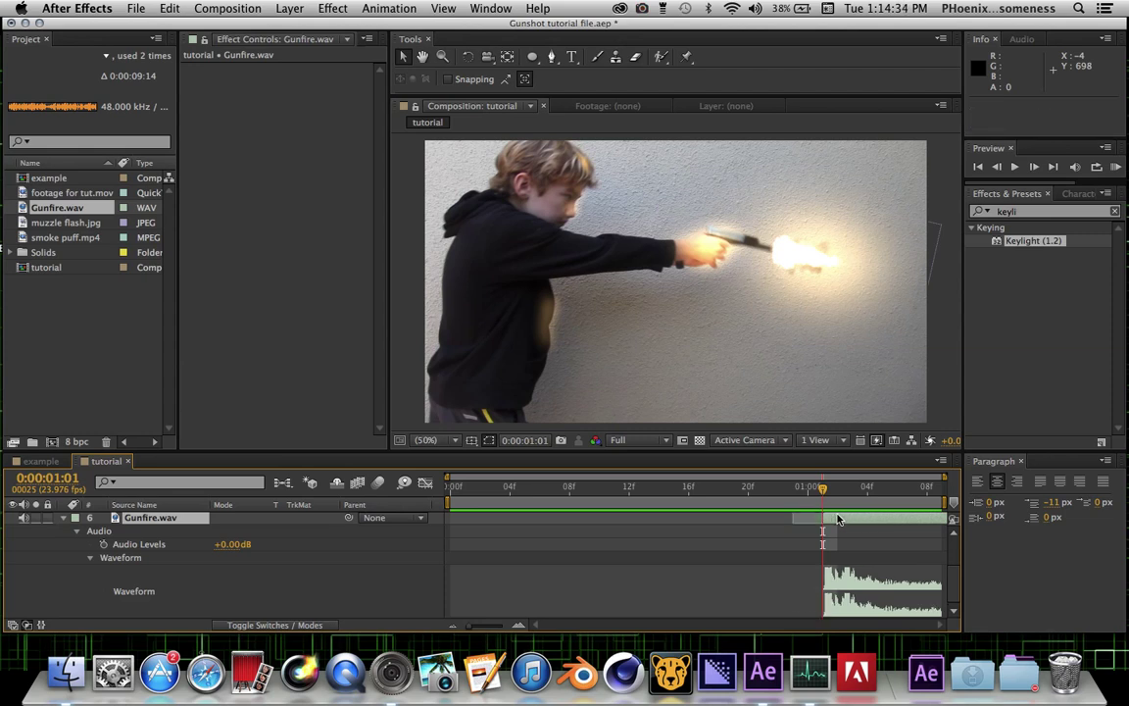
drag(838, 489, 894, 491)
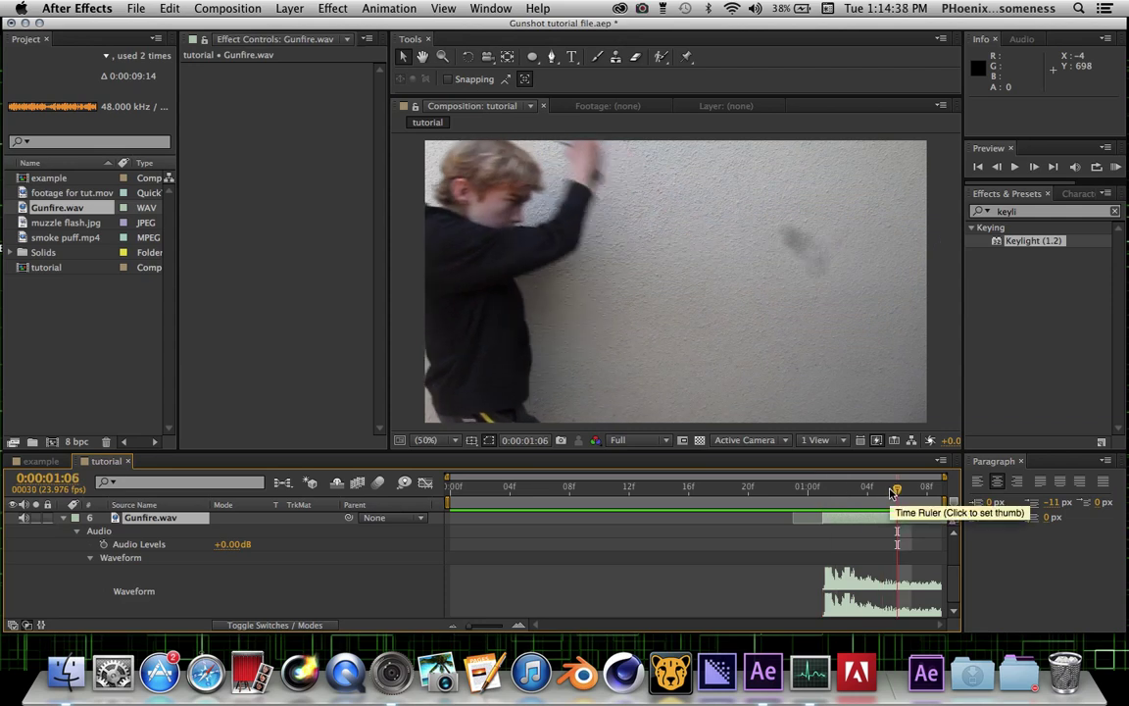
click(89, 558)
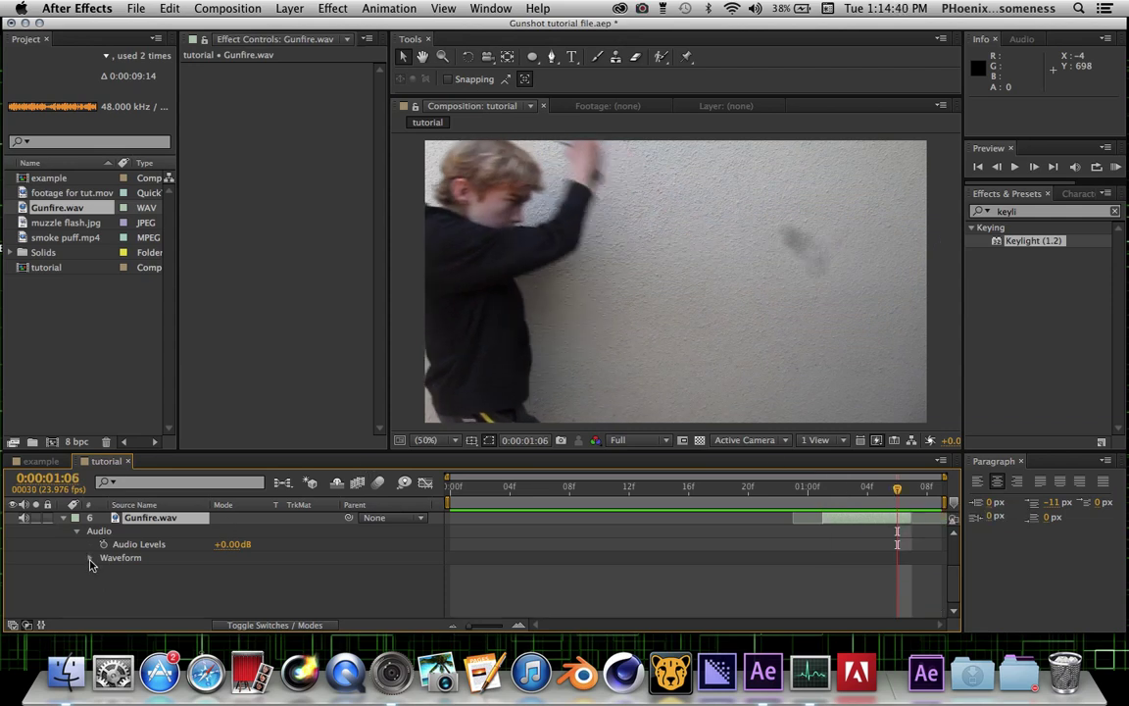
click(62, 517)
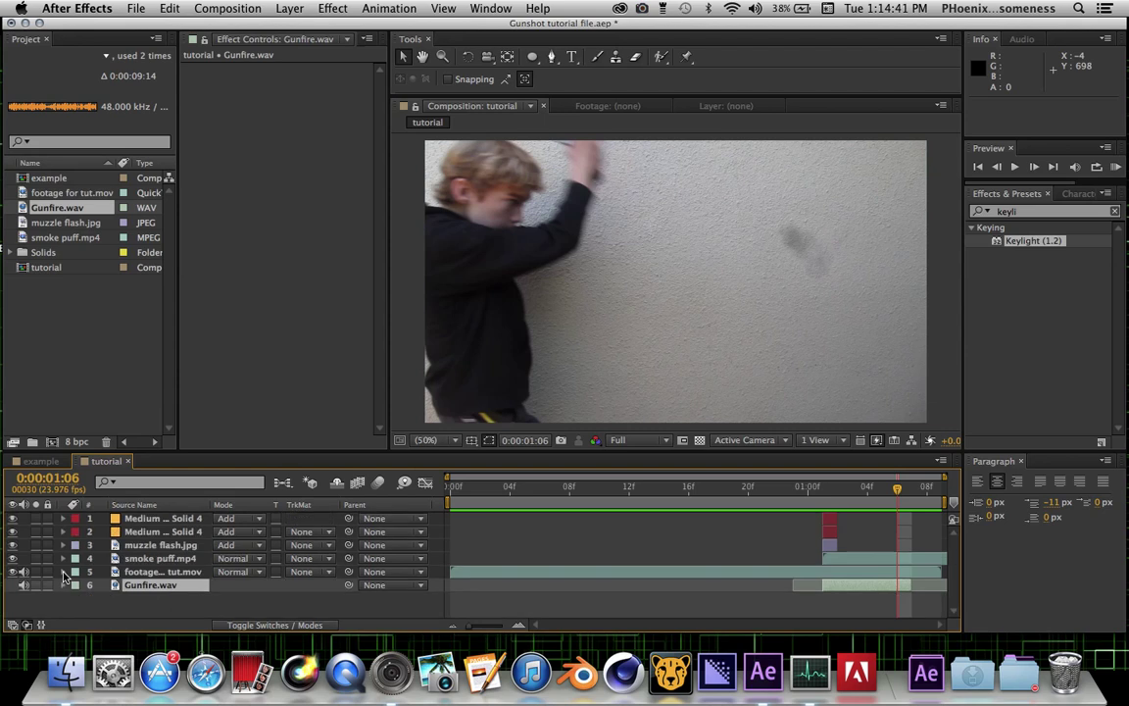
click(1114, 172)
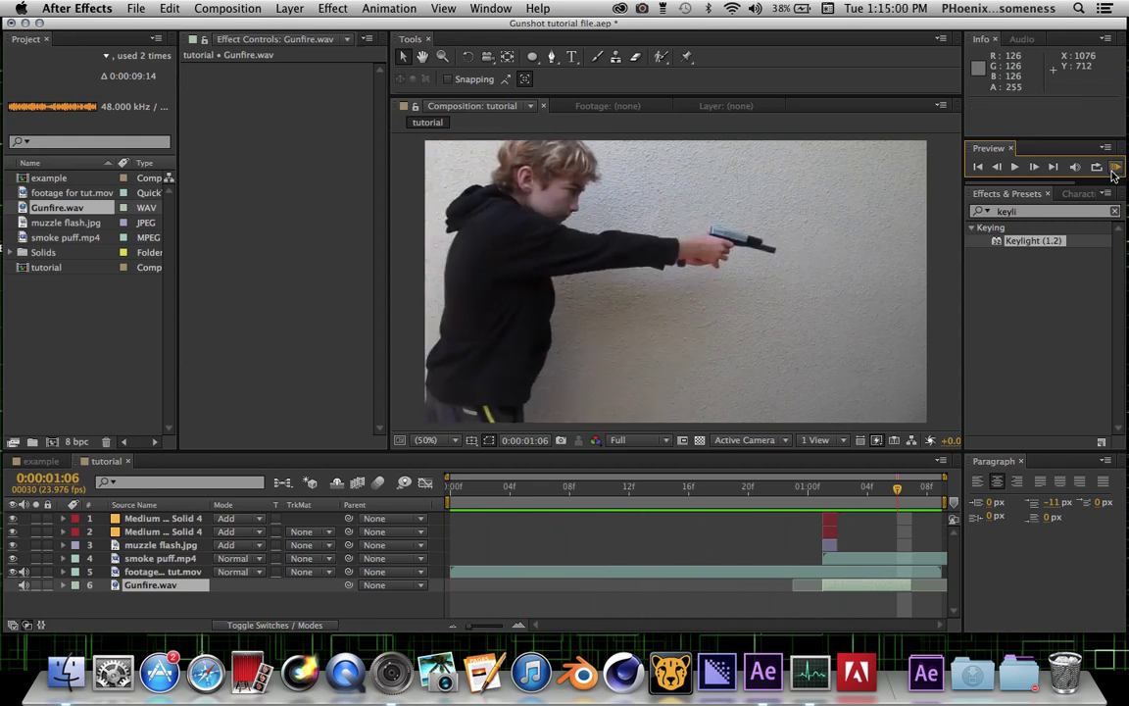
click(818, 497)
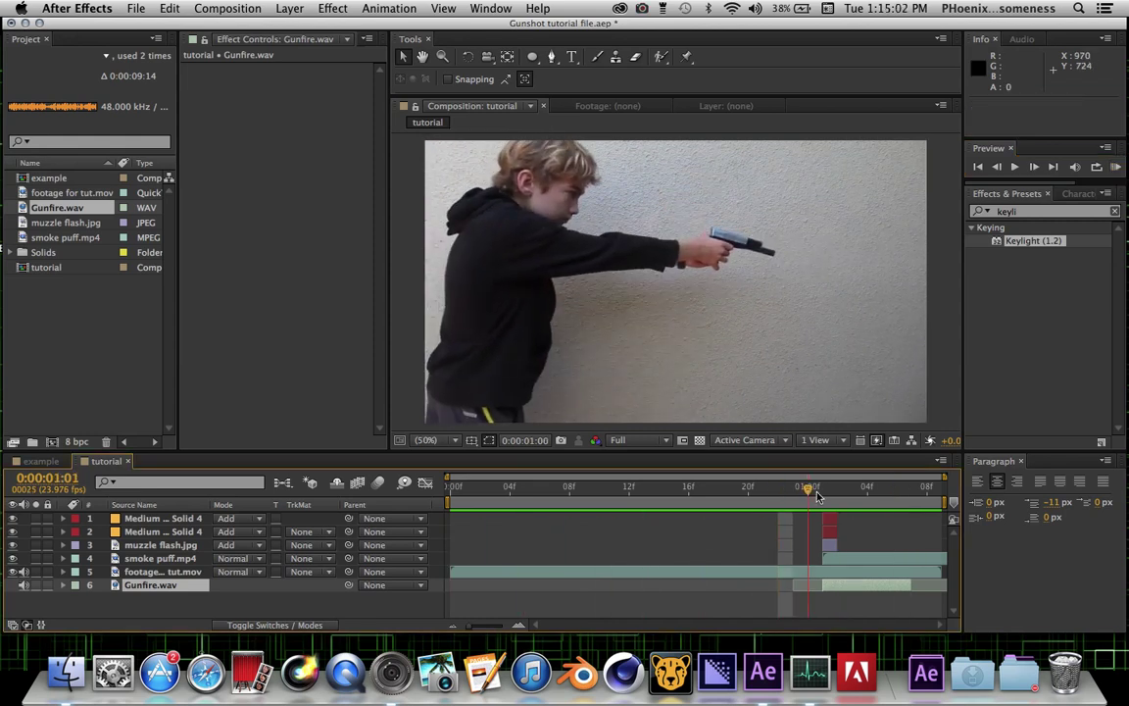
mouse_move(823, 497)
mouse_down()
mouse_move(835, 495)
mouse_move(821, 493)
mouse_up()
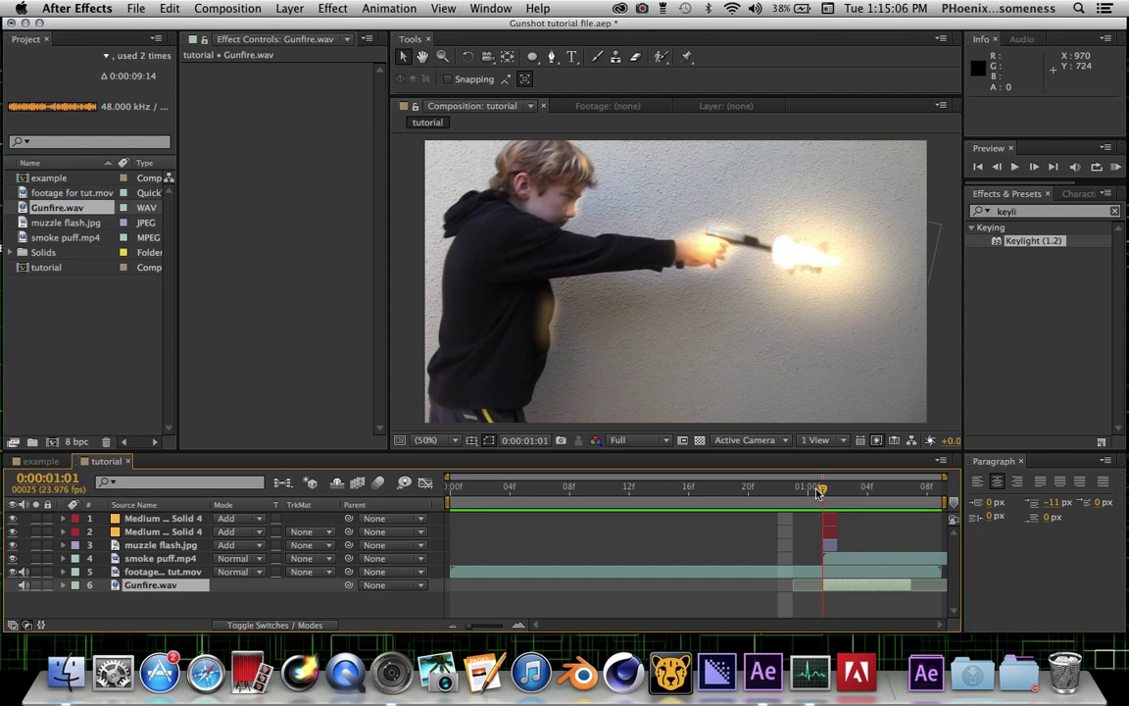
Step: Search effects for 'glow', apply Glow to Medium Orange Solid 4, then undo it
click(166, 533)
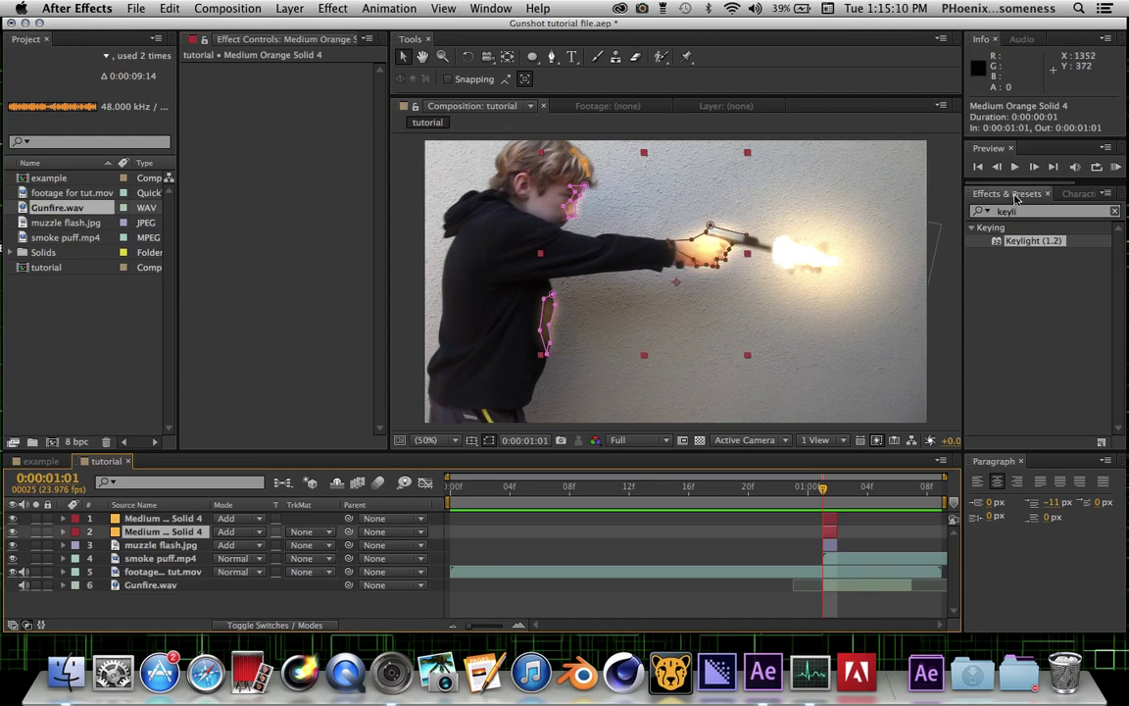
click(961, 211)
text(g)
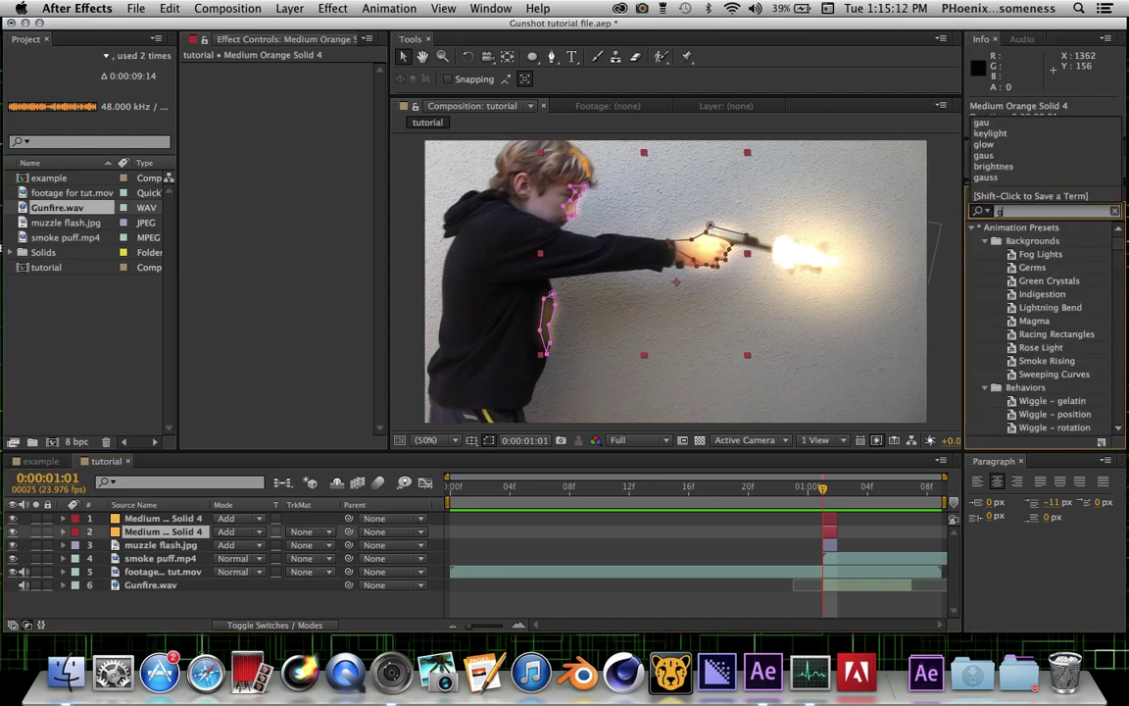
text(low)
click(1018, 308)
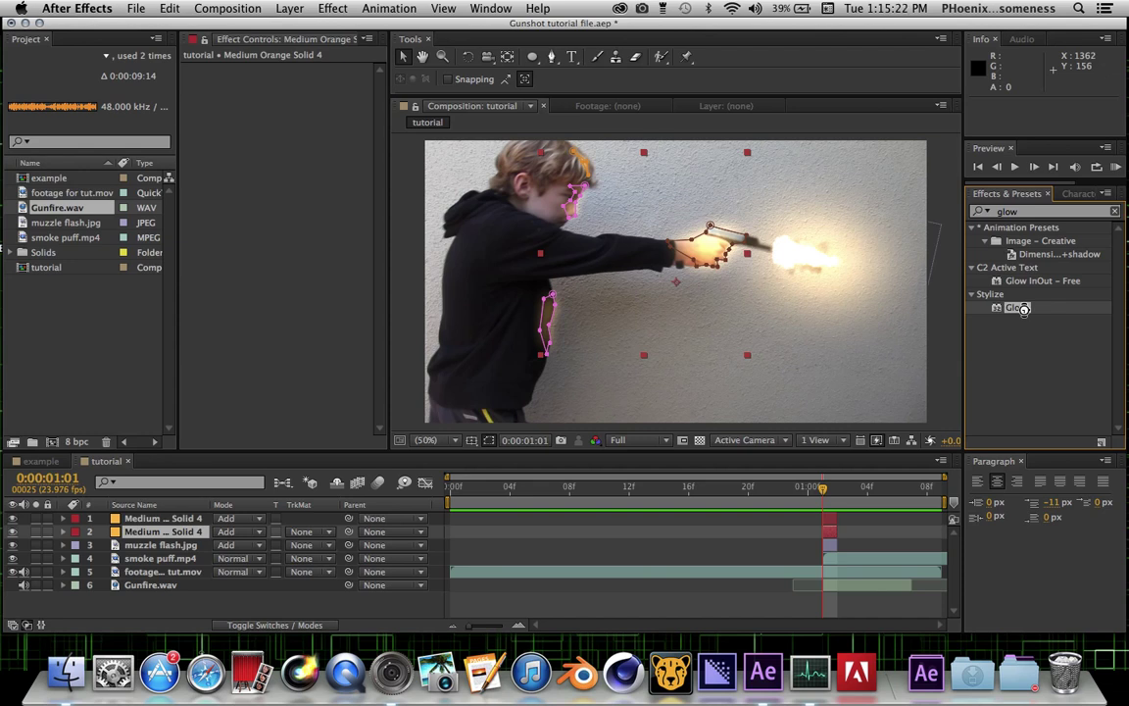
drag(1024, 309, 925, 284)
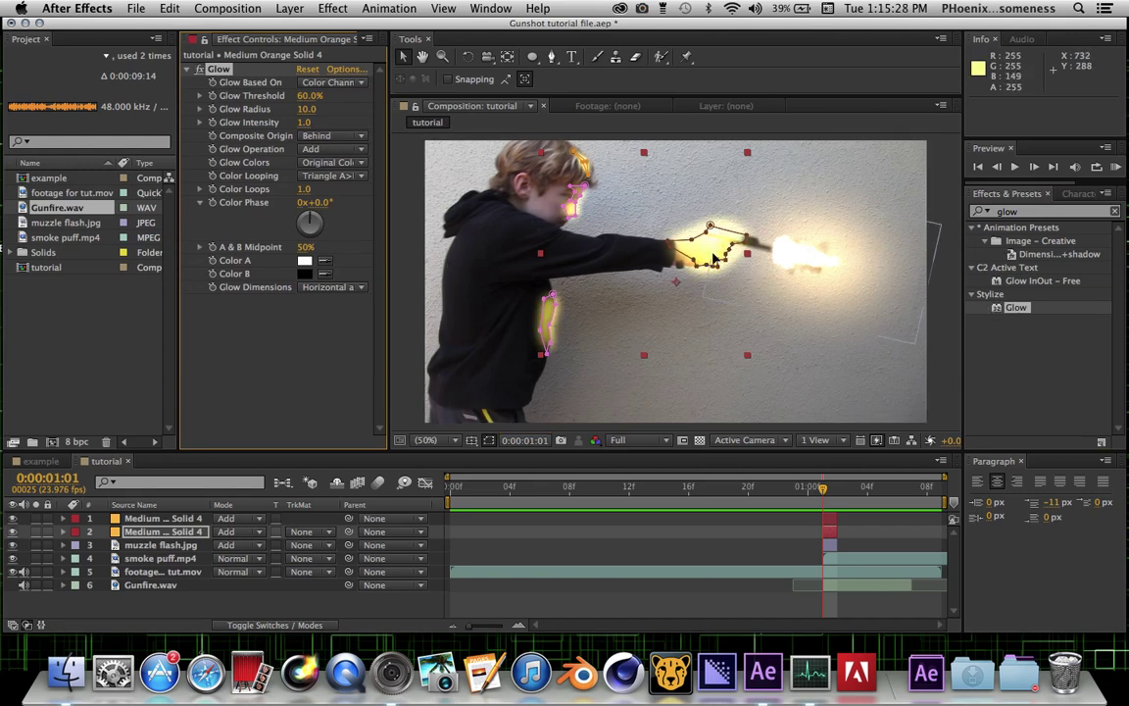
key(super+z)
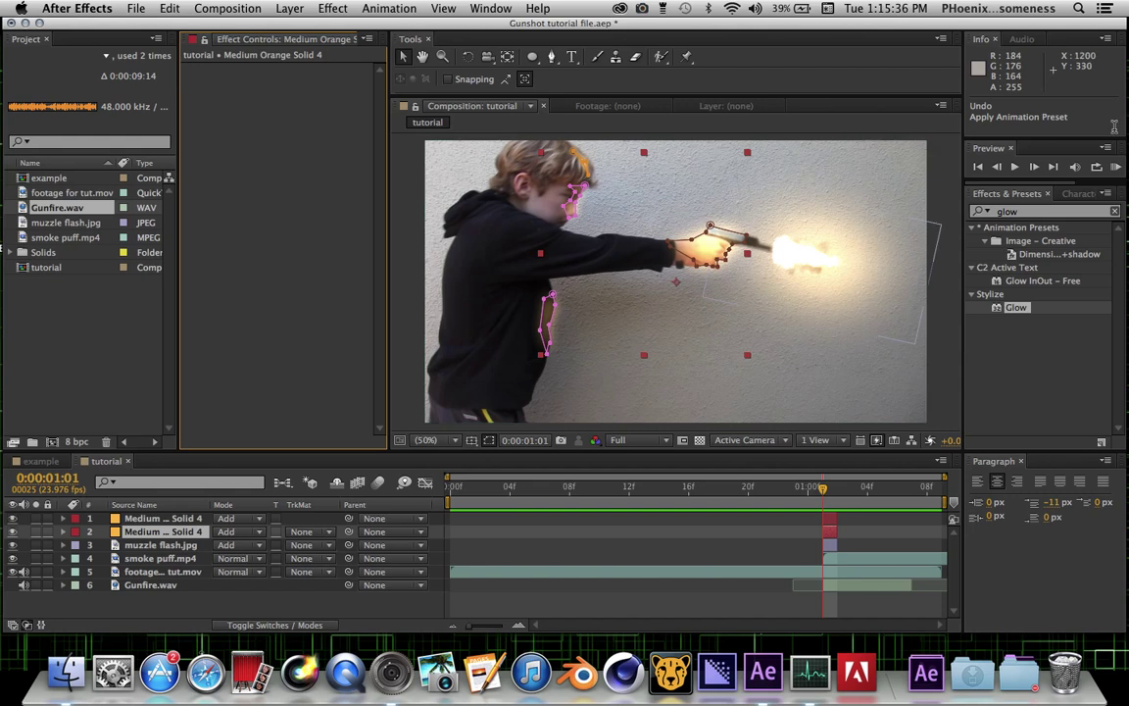
click(1116, 168)
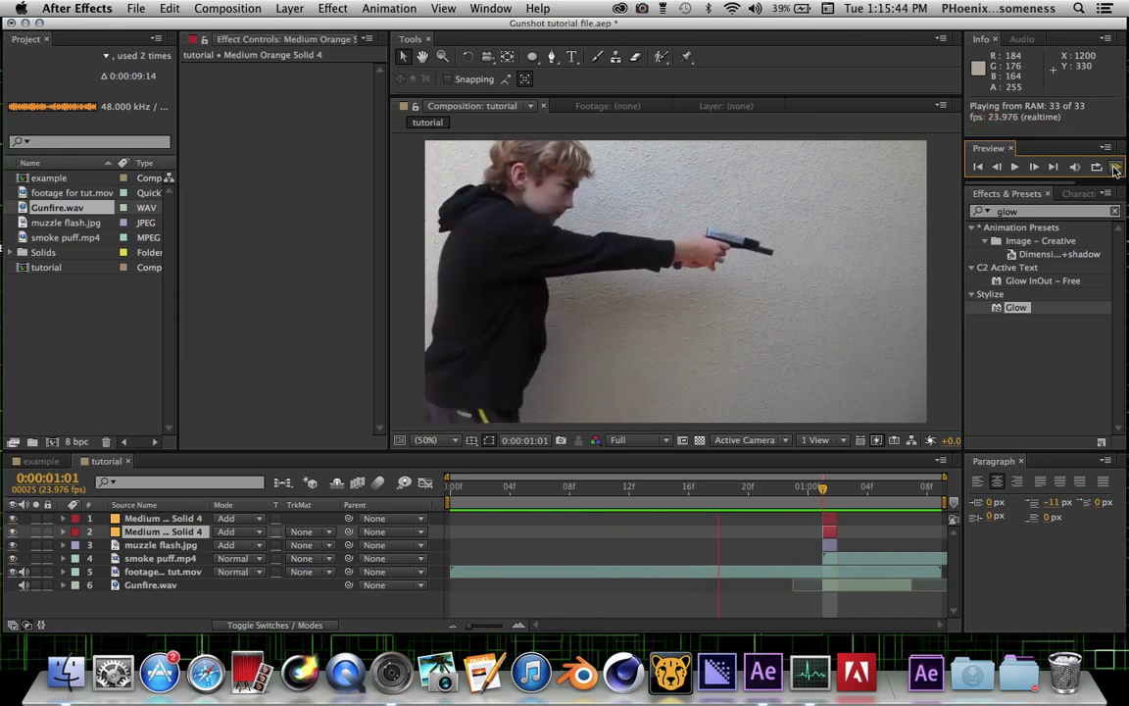
click(1115, 169)
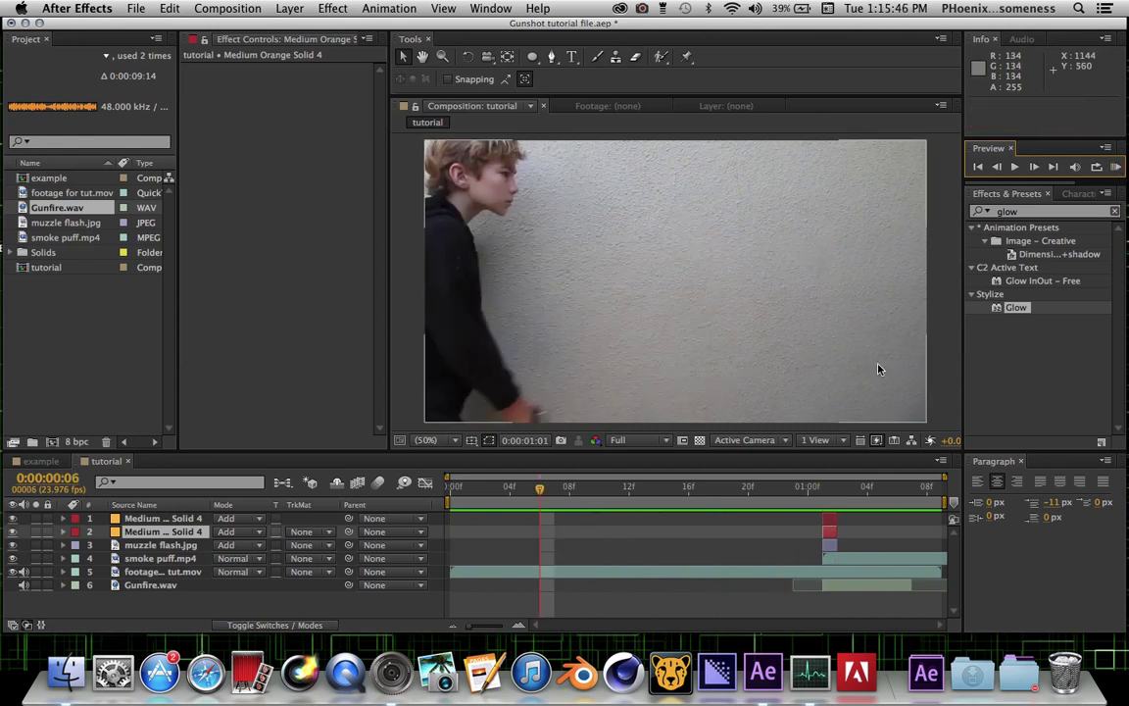